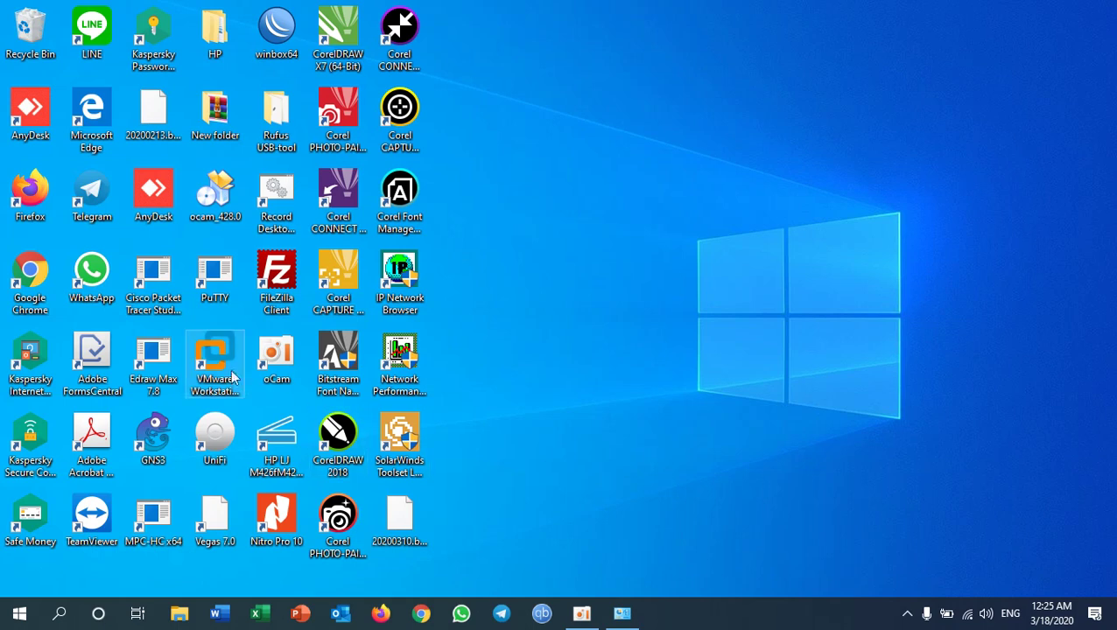
Step: Launch VMware Workstation 15.5 Pro from its Windows desktop shortcut
{"action": "left_click", "coordinate": [219, 366]}
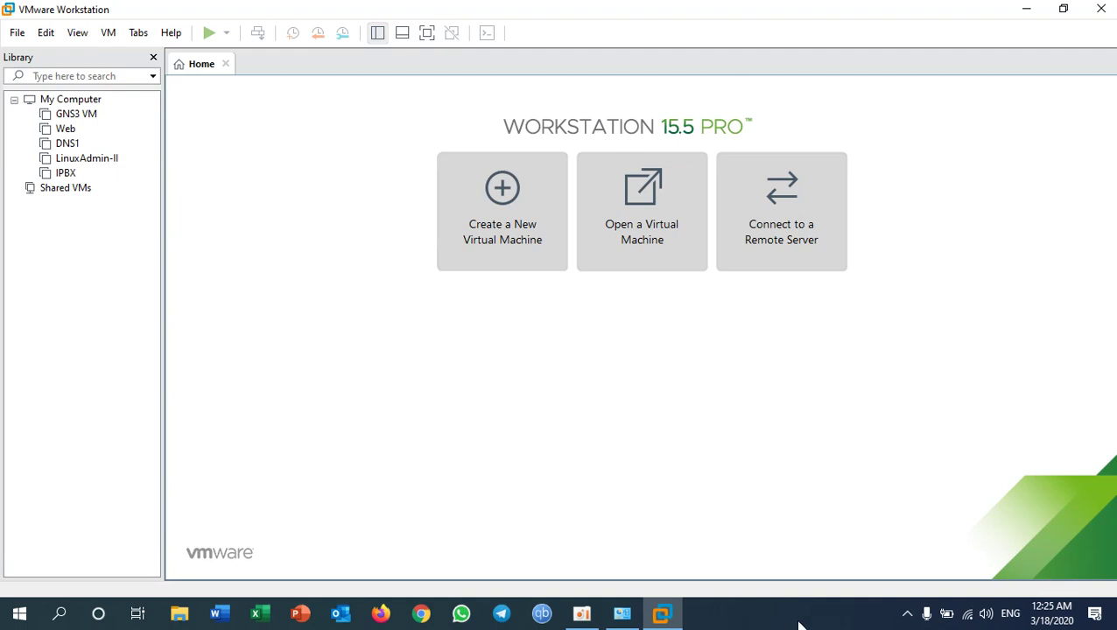
{"action": "left_click", "coordinate": [621, 614]}
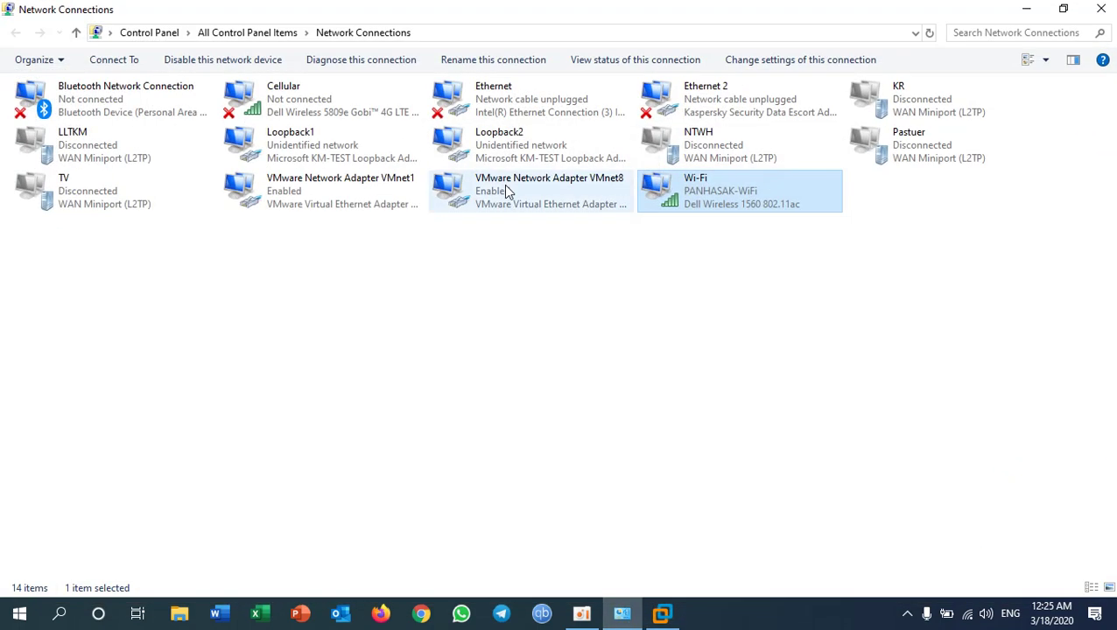
{"action": "left_click", "coordinate": [481, 103]}
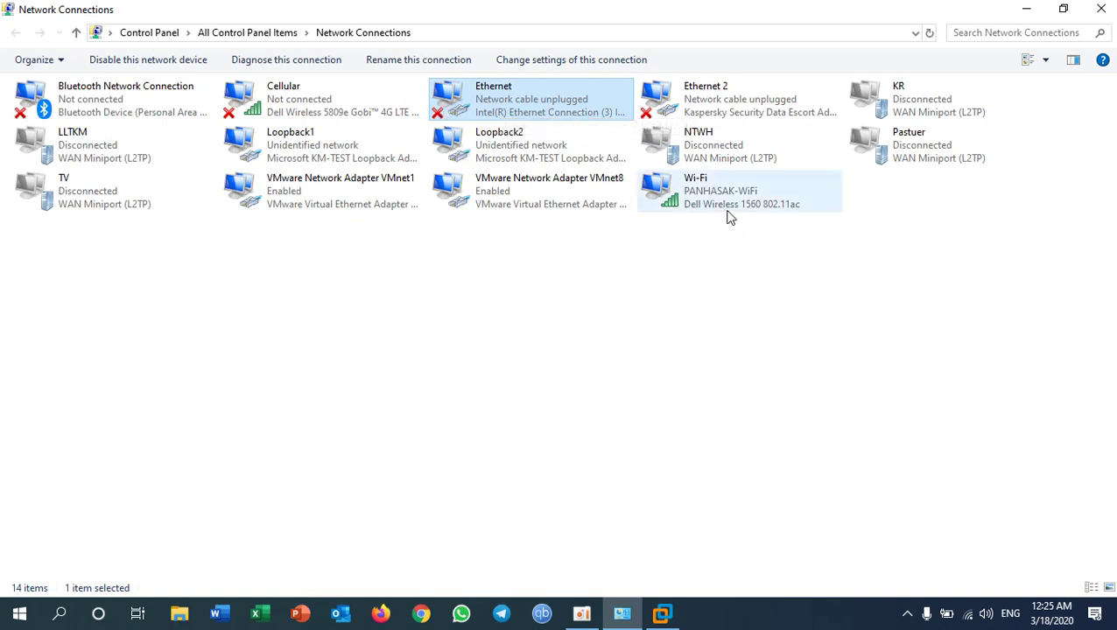
{"action": "left_click", "coordinate": [697, 200]}
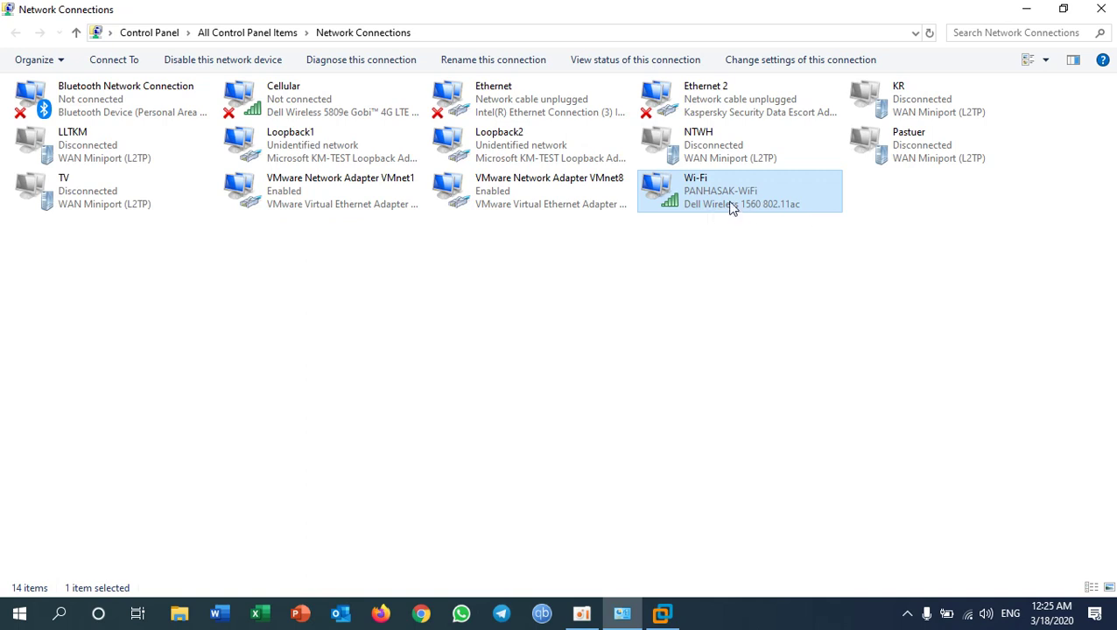
{"action": "left_click", "coordinate": [307, 145]}
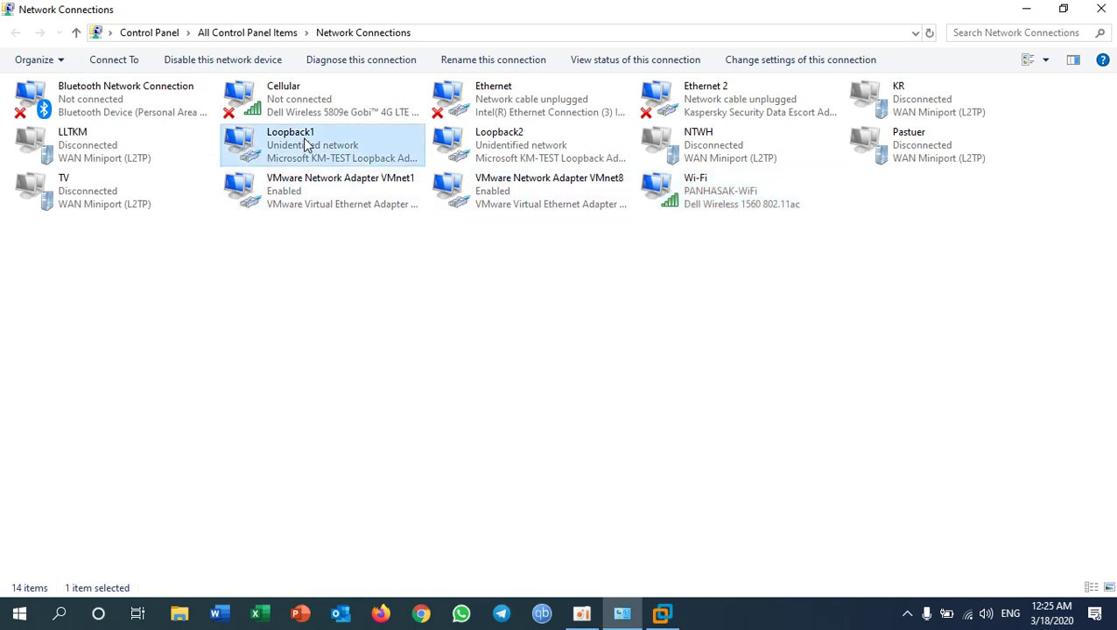
{"action": "left_click", "coordinate": [479, 155]}
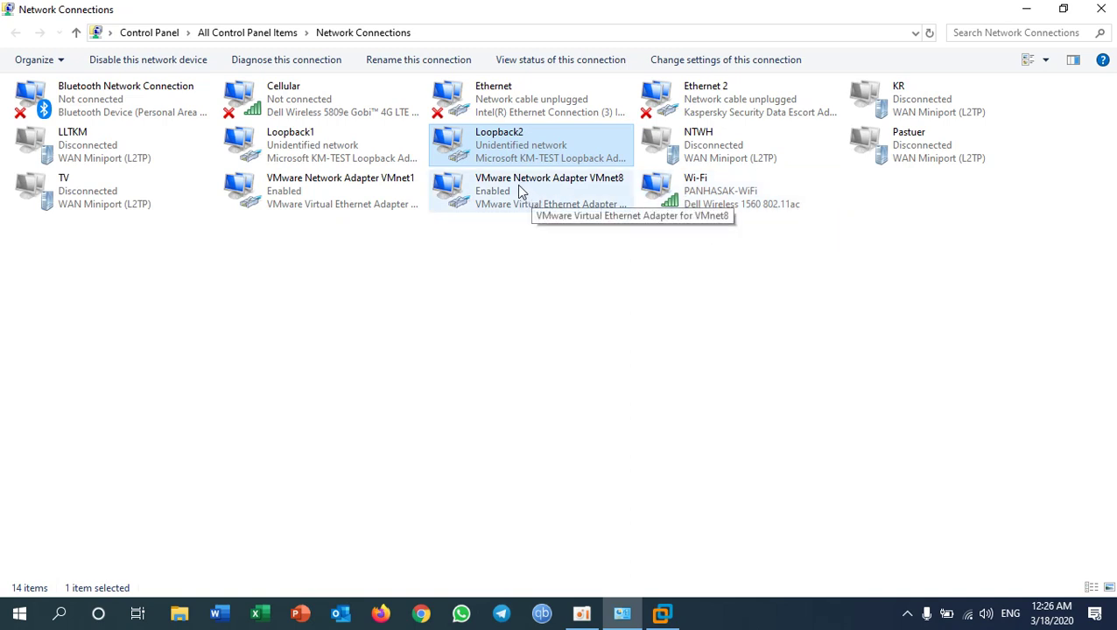
{"action": "left_click", "coordinate": [313, 156]}
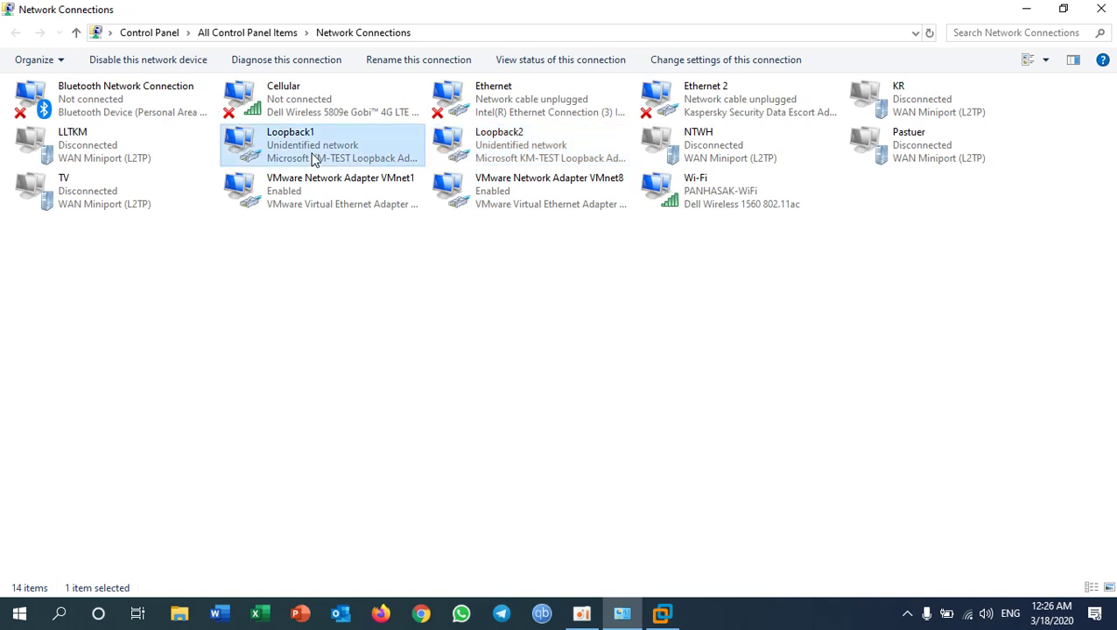
{"action": "left_click", "coordinate": [480, 156]}
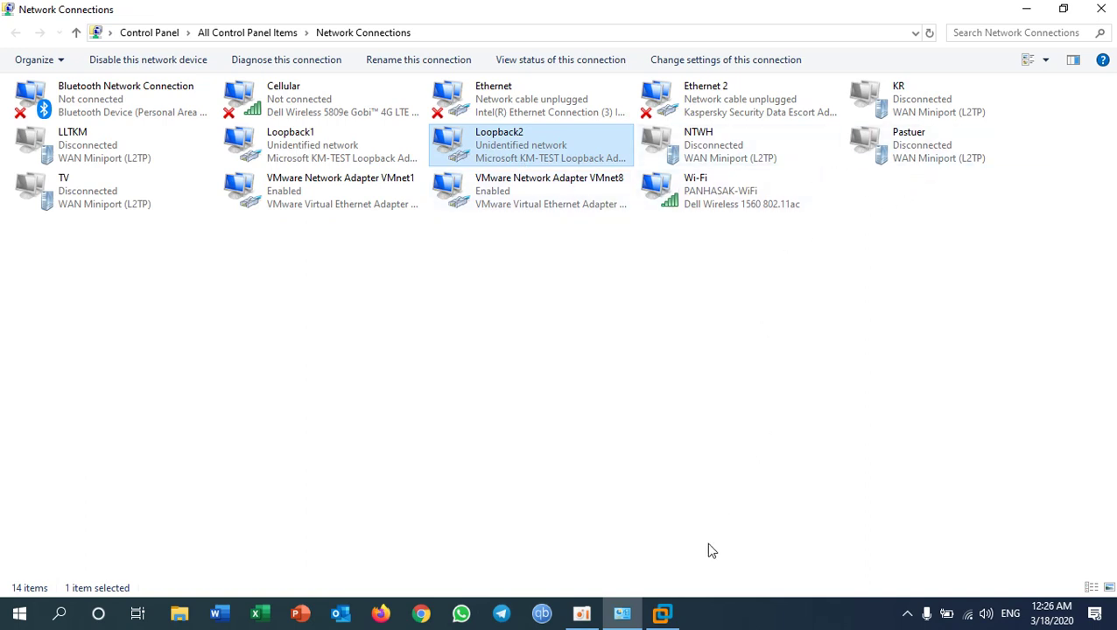
{"action": "left_click", "coordinate": [663, 613]}
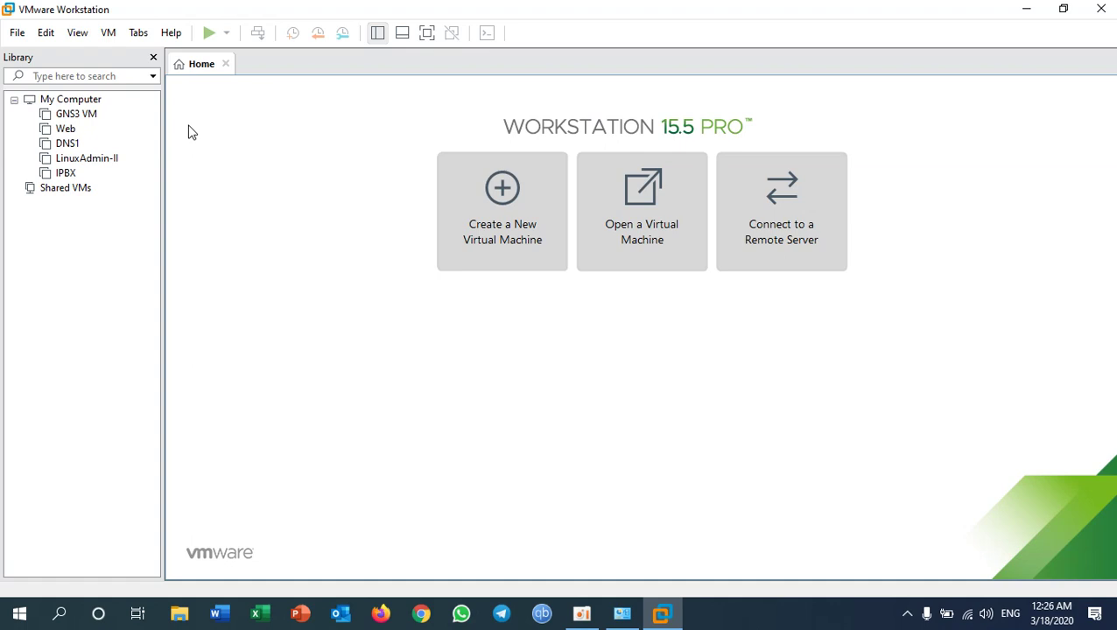
{"action": "left_click", "coordinate": [50, 35]}
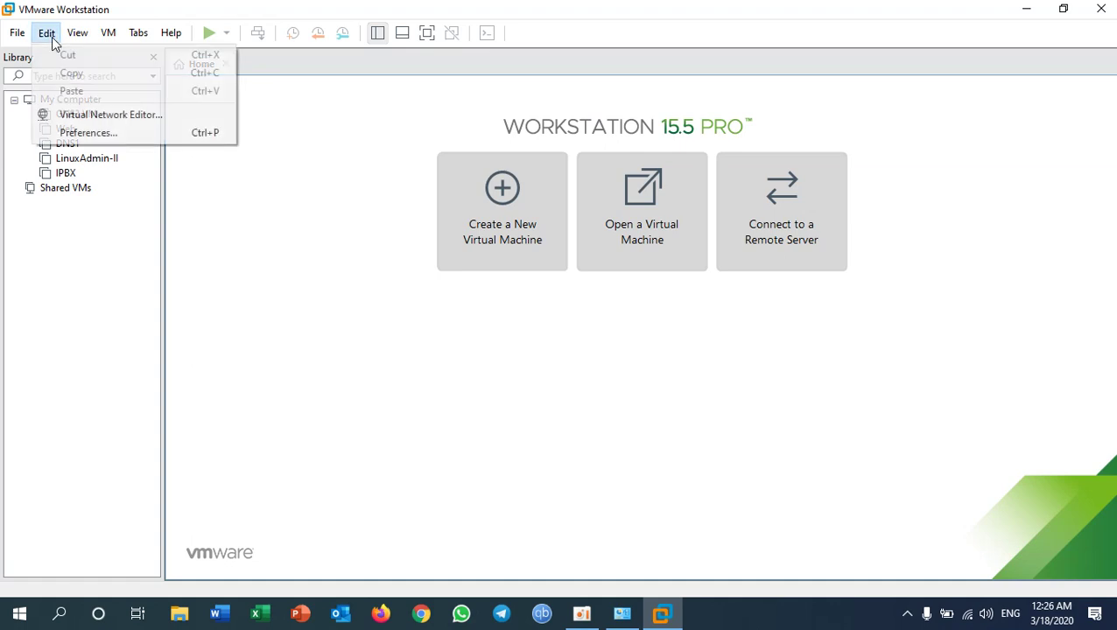
{"action": "left_click", "coordinate": [375, 135]}
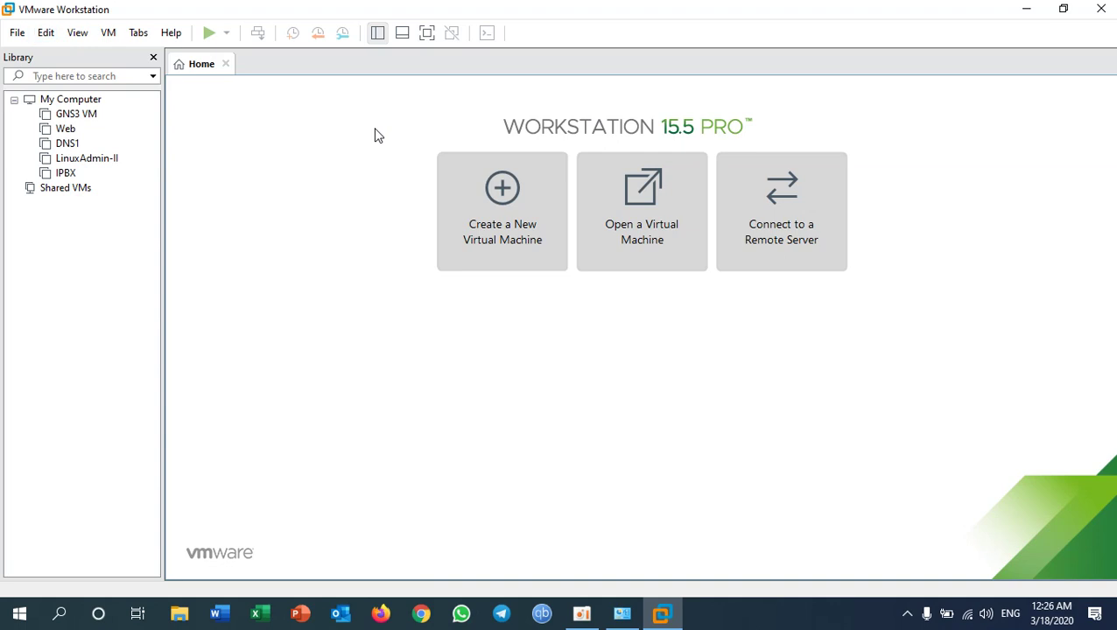
{"action": "left_click", "coordinate": [625, 617]}
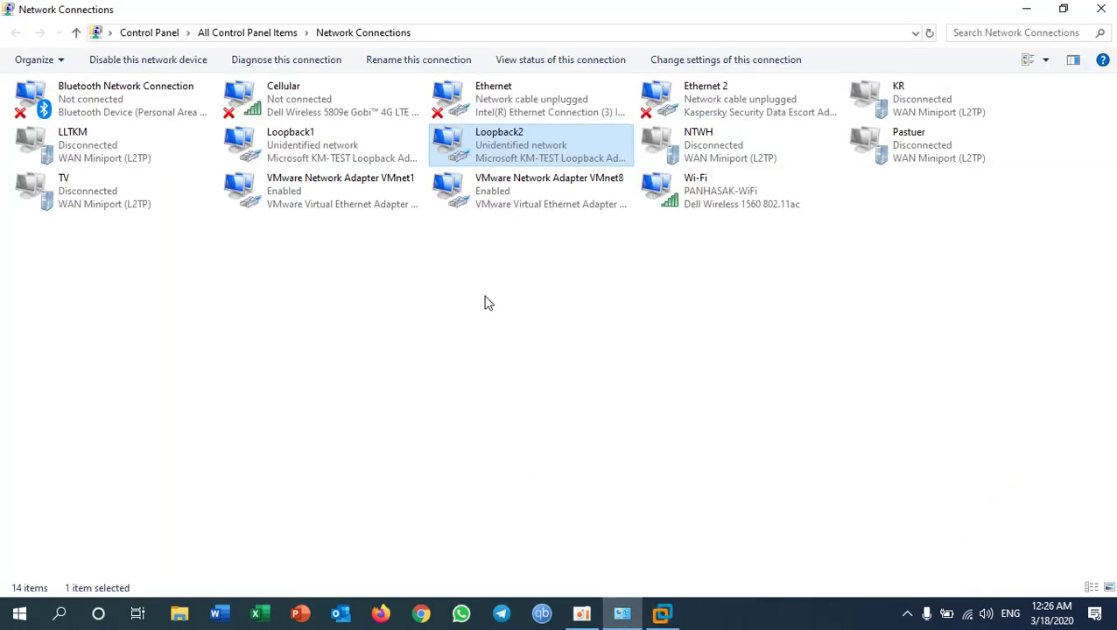
{"action": "left_click", "coordinate": [663, 614]}
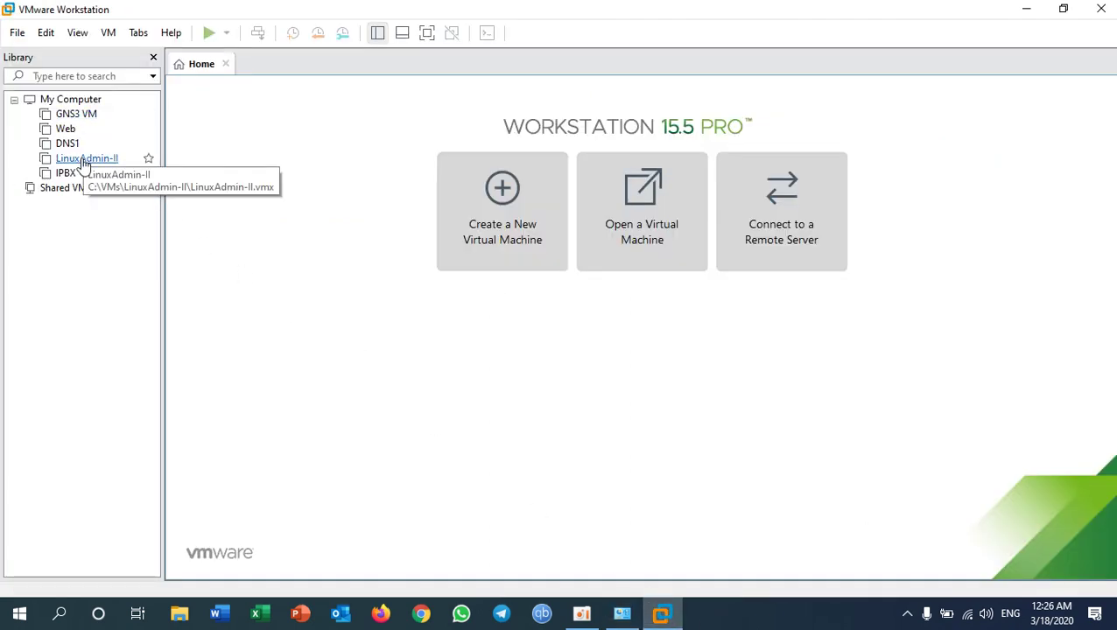
{"action": "left_click", "coordinate": [623, 613]}
{"action": "left_click", "coordinate": [715, 199]}
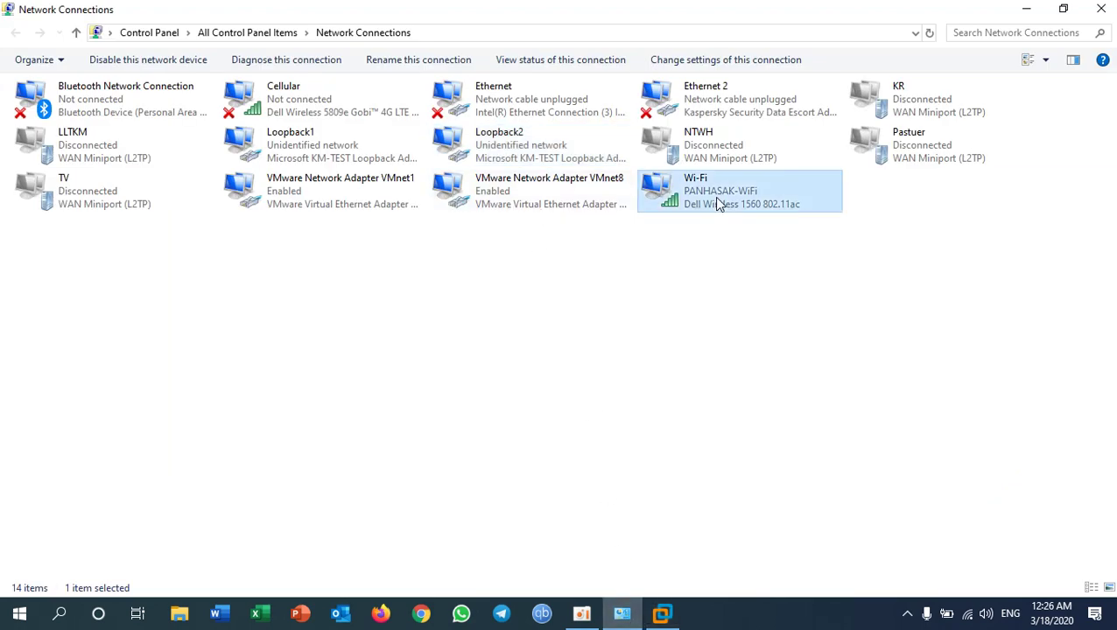
{"action": "left_click", "coordinate": [536, 149]}
{"action": "left_click", "coordinate": [466, 104]}
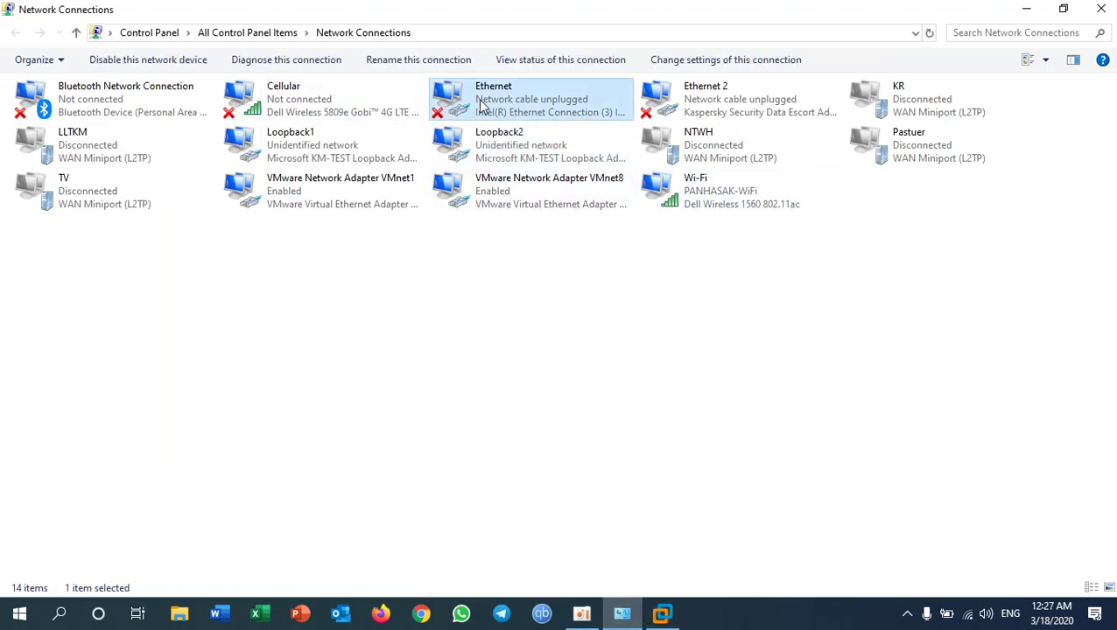
{"action": "left_click", "coordinate": [500, 147]}
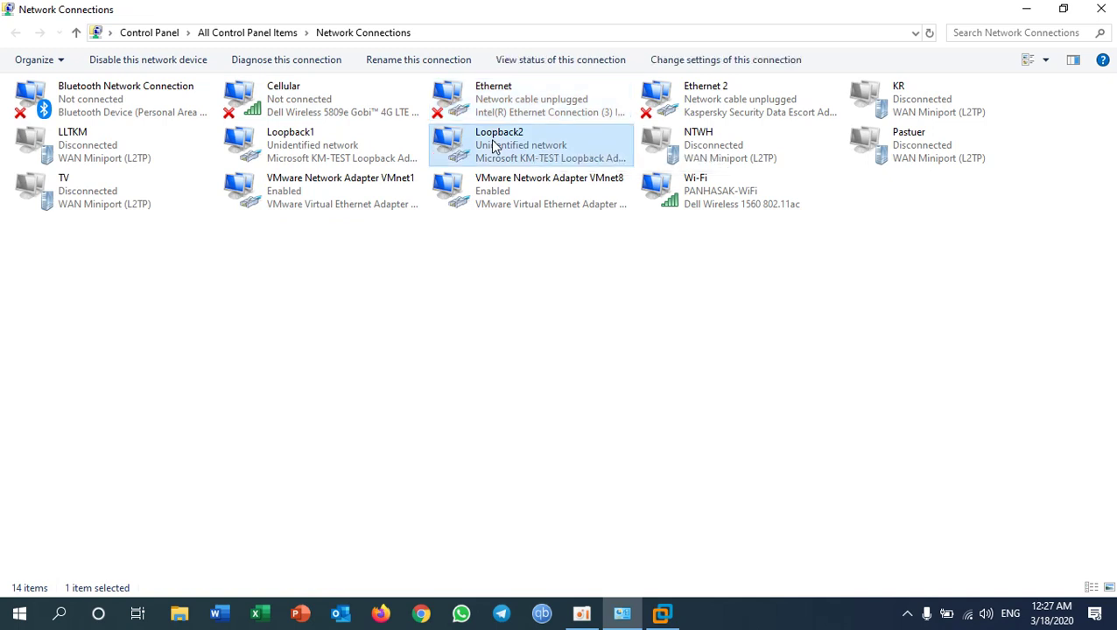
{"action": "left_click", "coordinate": [296, 149]}
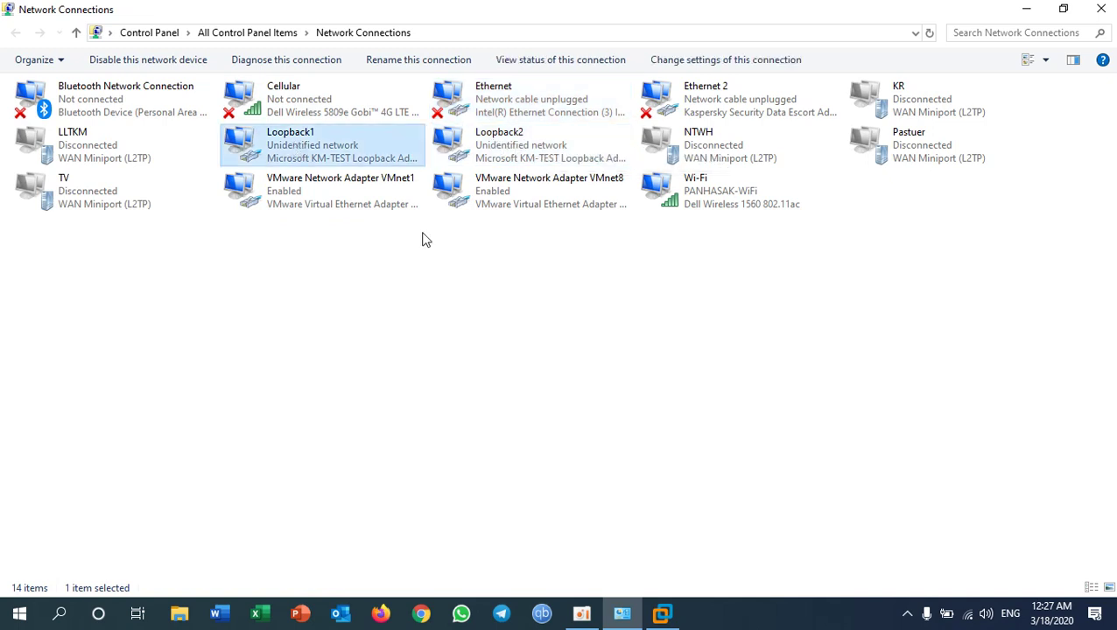
{"action": "left_click", "coordinate": [714, 207]}
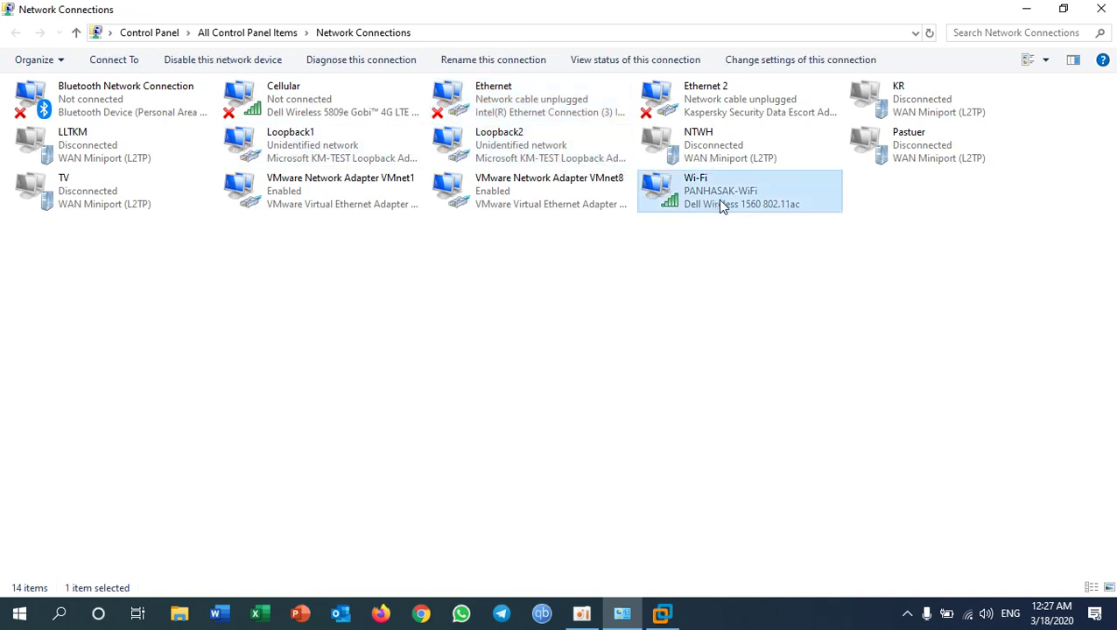
{"action": "left_click", "coordinate": [496, 116]}
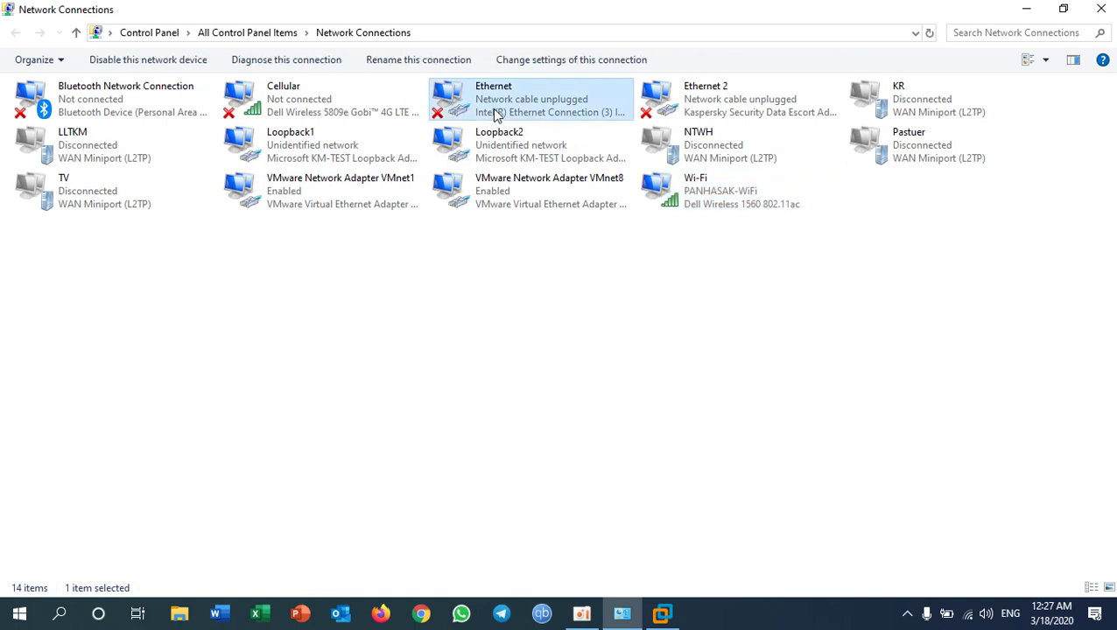
{"action": "left_click", "coordinate": [1026, 10]}
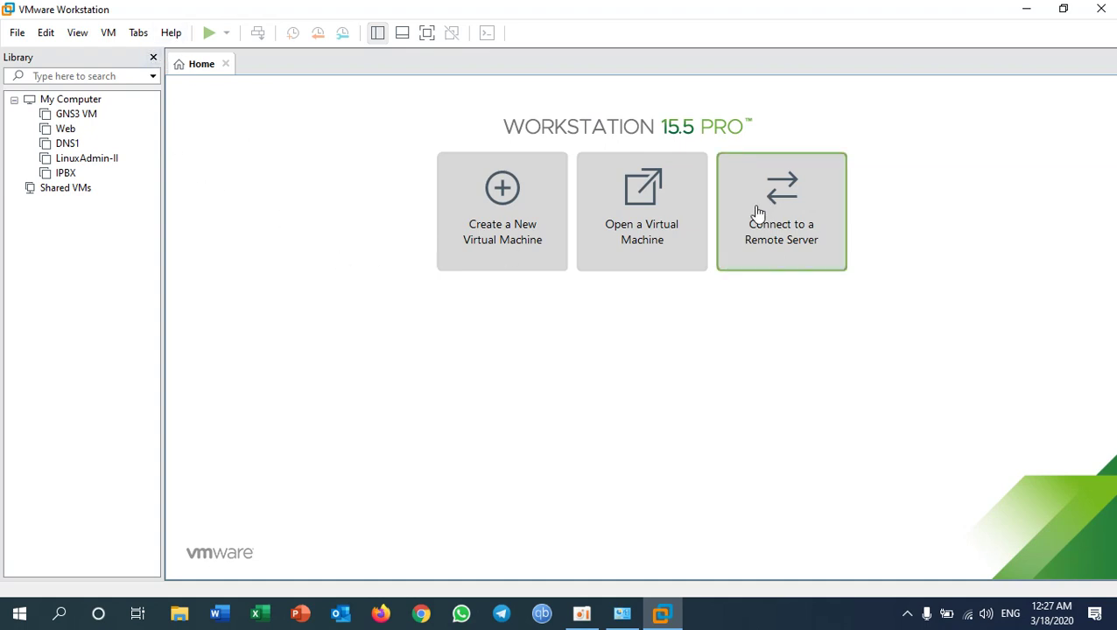
{"action": "left_click", "coordinate": [48, 35]}
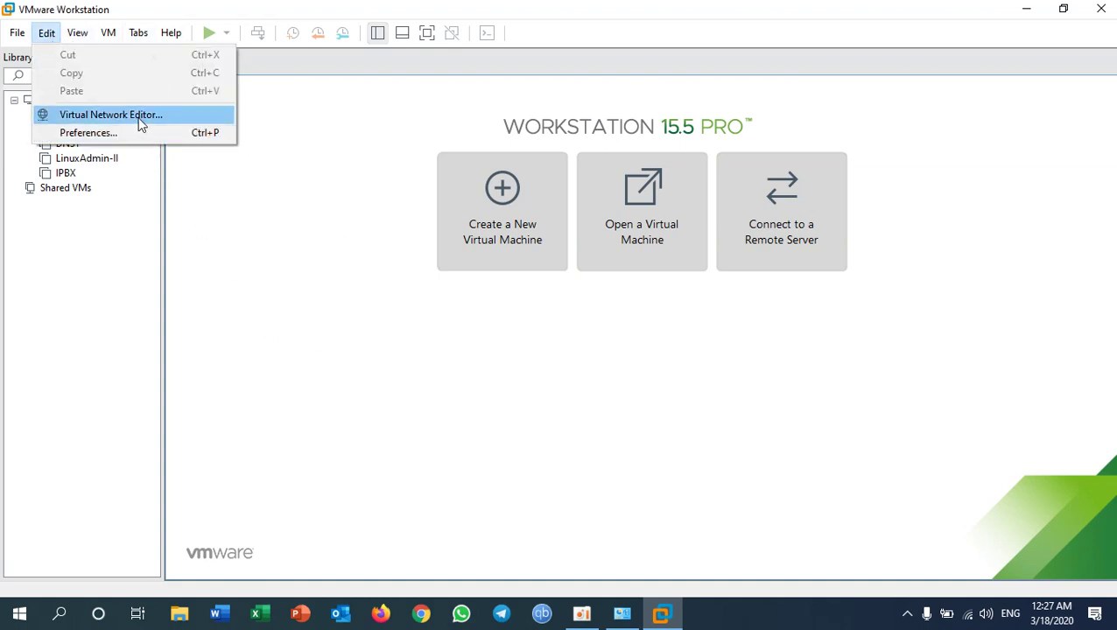
Step: With administrator rights in the Virtual Network Editor, switch VMnet0 from bridged to host-only (192.168.130.0)
{"action": "left_click", "coordinate": [111, 115]}
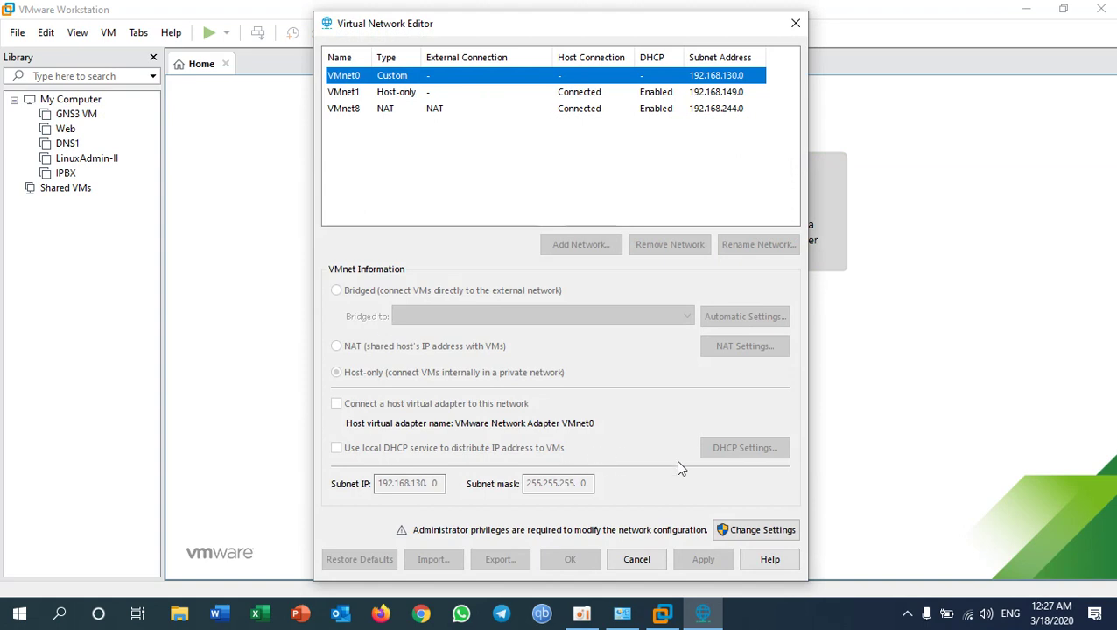
{"action": "left_click", "coordinate": [758, 535]}
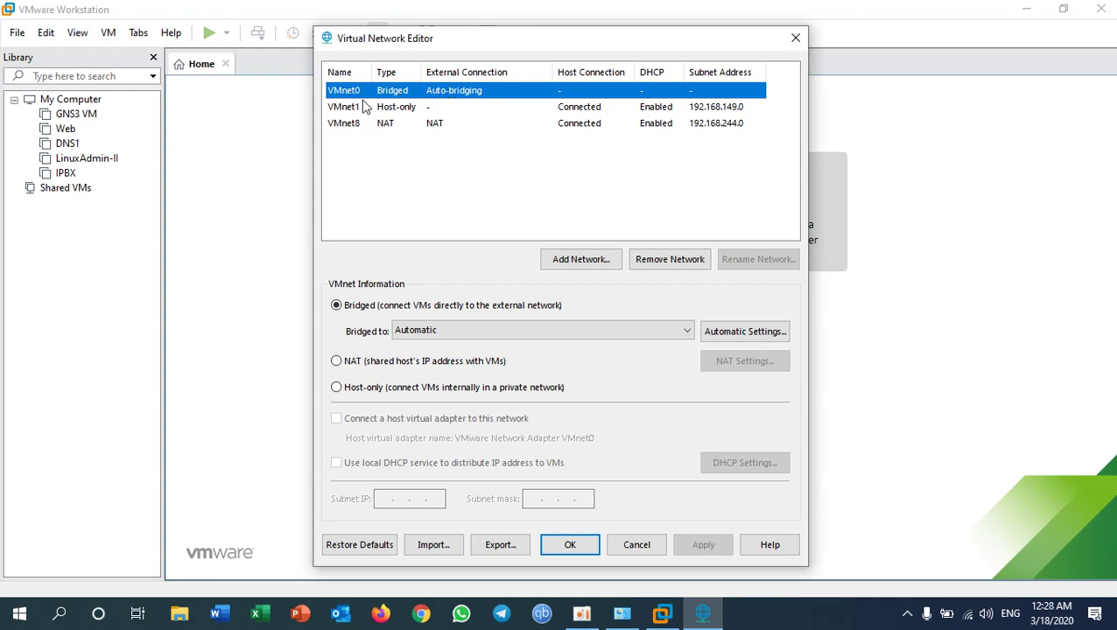
{"action": "left_click", "coordinate": [368, 391]}
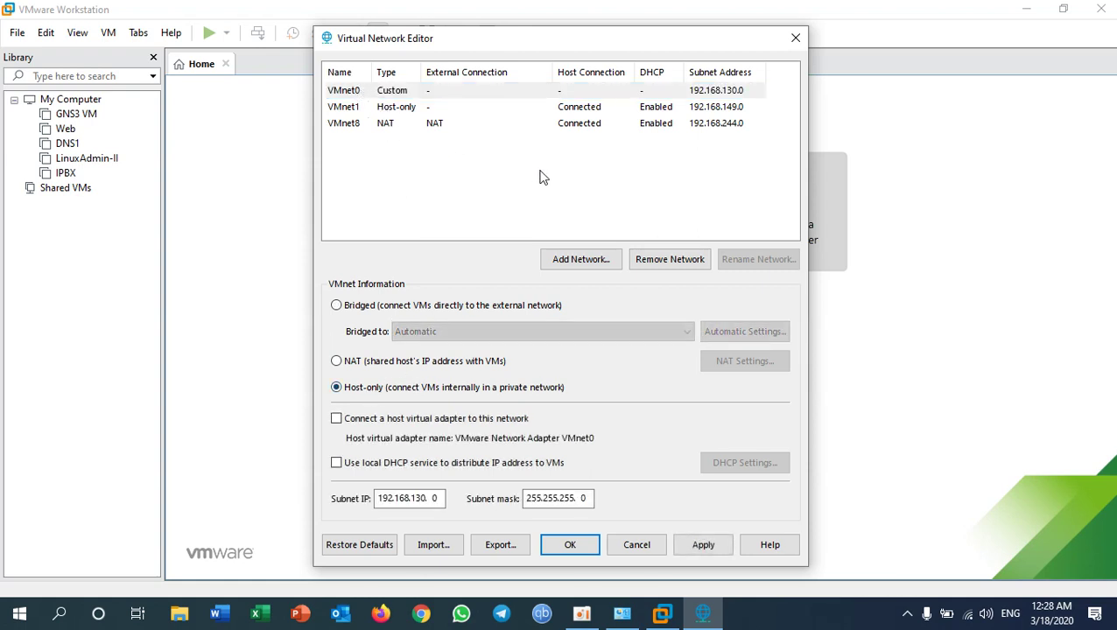
Step: Add virtual network VMnet2 and bridge it to the Dell Wireless 1560 802.11ac adapter
{"action": "left_click", "coordinate": [595, 266]}
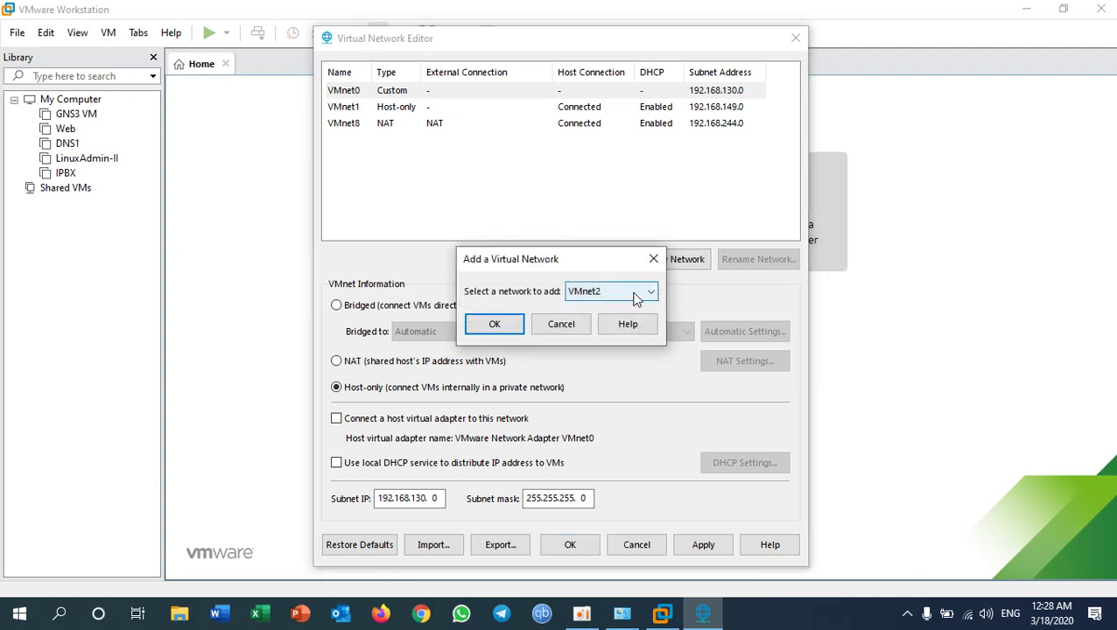
{"action": "left_click", "coordinate": [597, 296]}
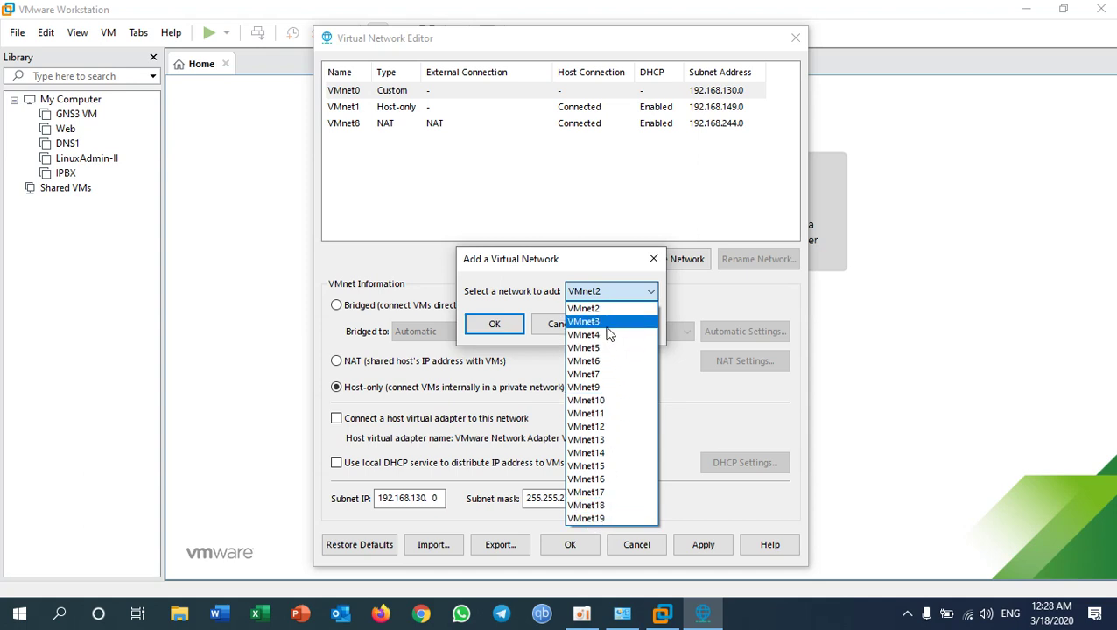
{"action": "left_click", "coordinate": [601, 312]}
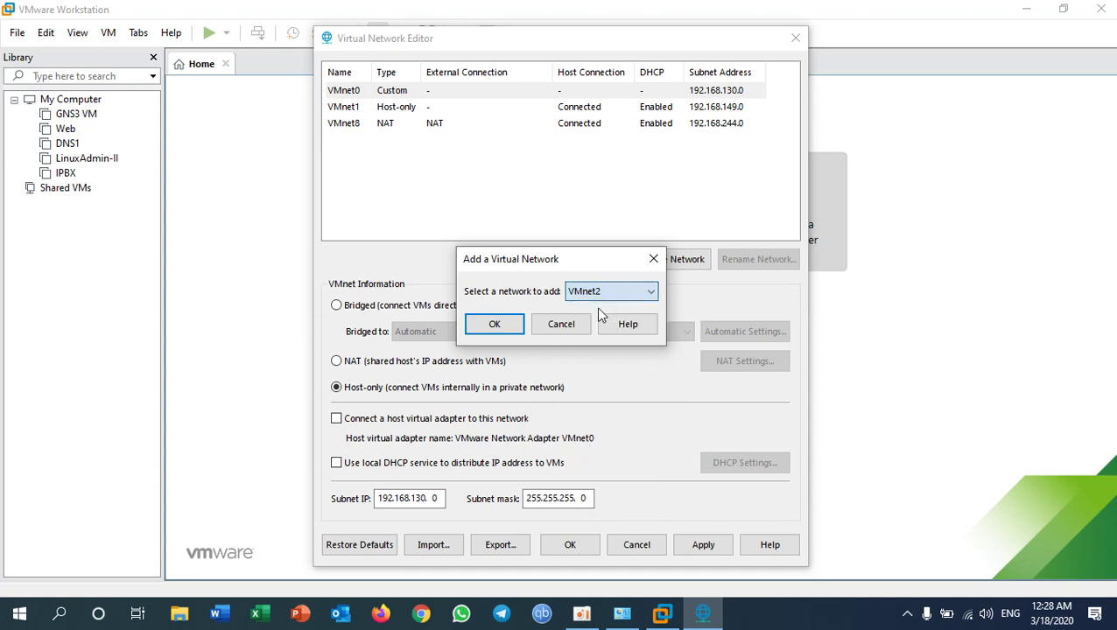
{"action": "left_click", "coordinate": [516, 324]}
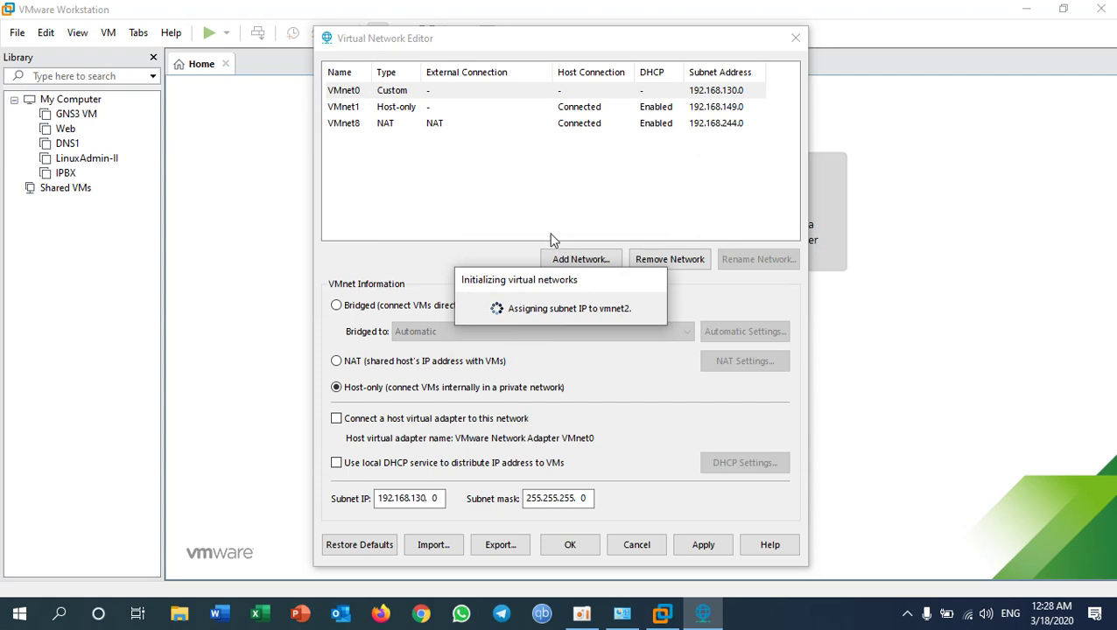
{"action": "left_click", "coordinate": [358, 306]}
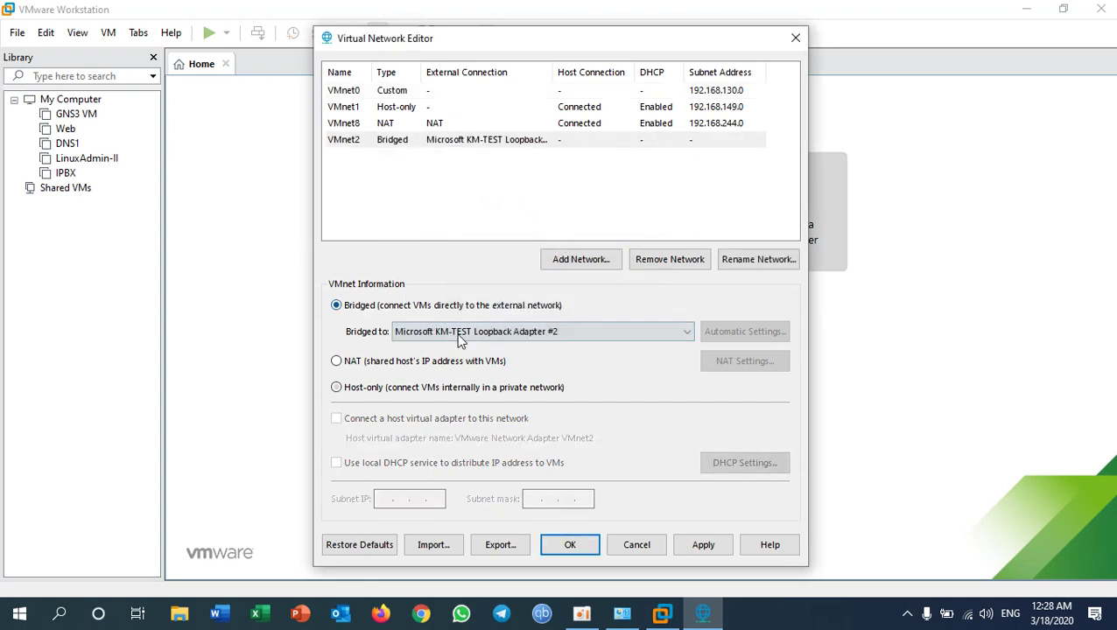
{"action": "left_click", "coordinate": [554, 331]}
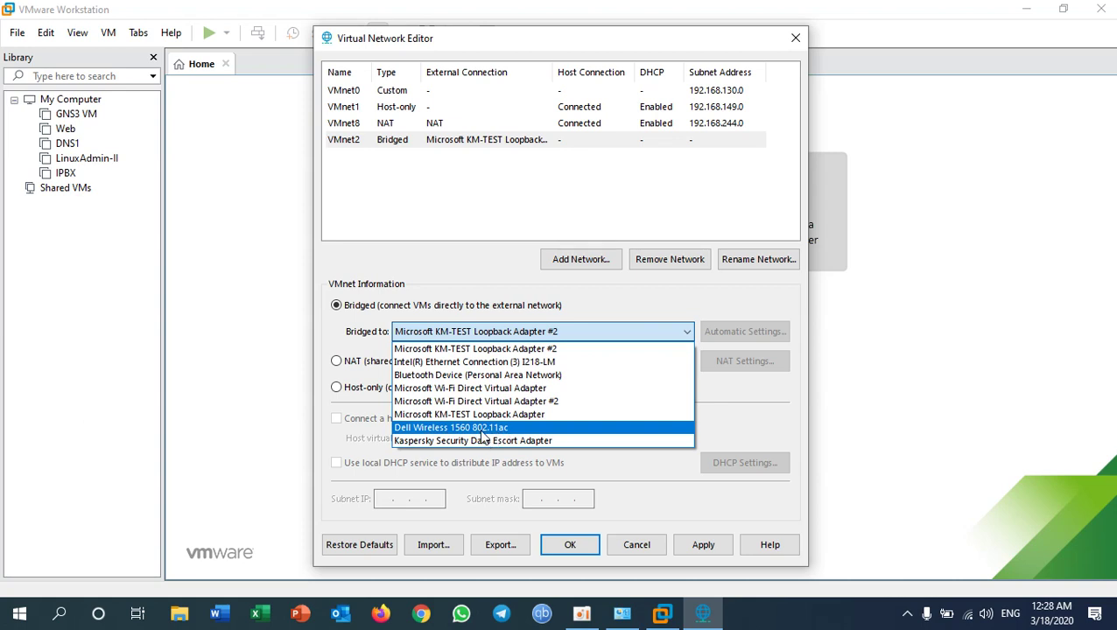
{"action": "left_click", "coordinate": [423, 429]}
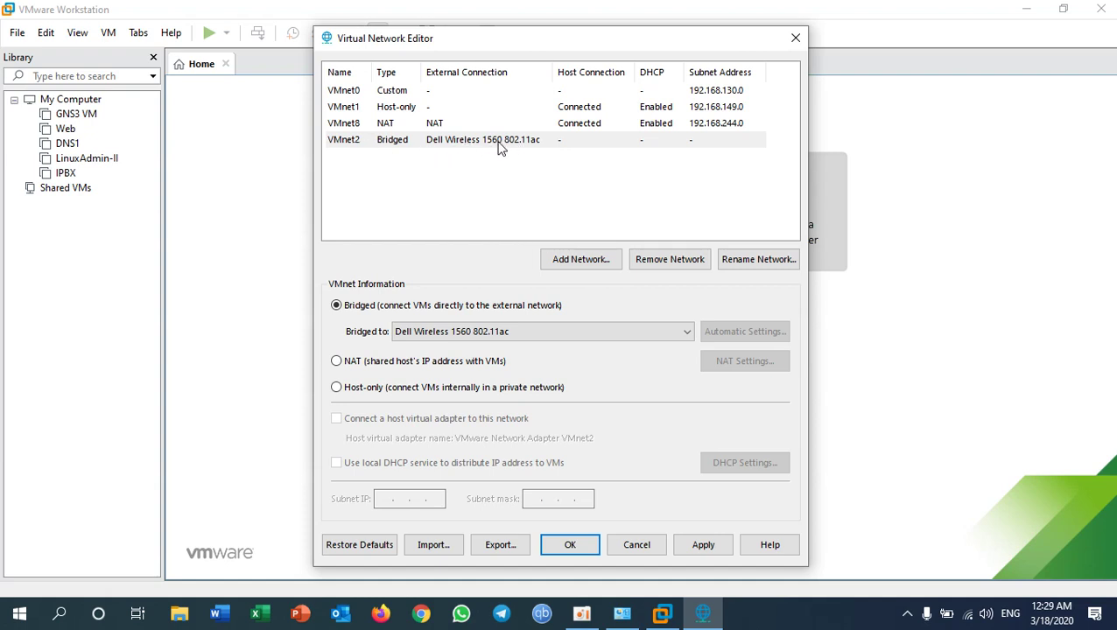
Step: Add VMnet3 bridged to the Intel(R) Ethernet Connection (3) I218-LM
{"action": "left_click", "coordinate": [560, 264]}
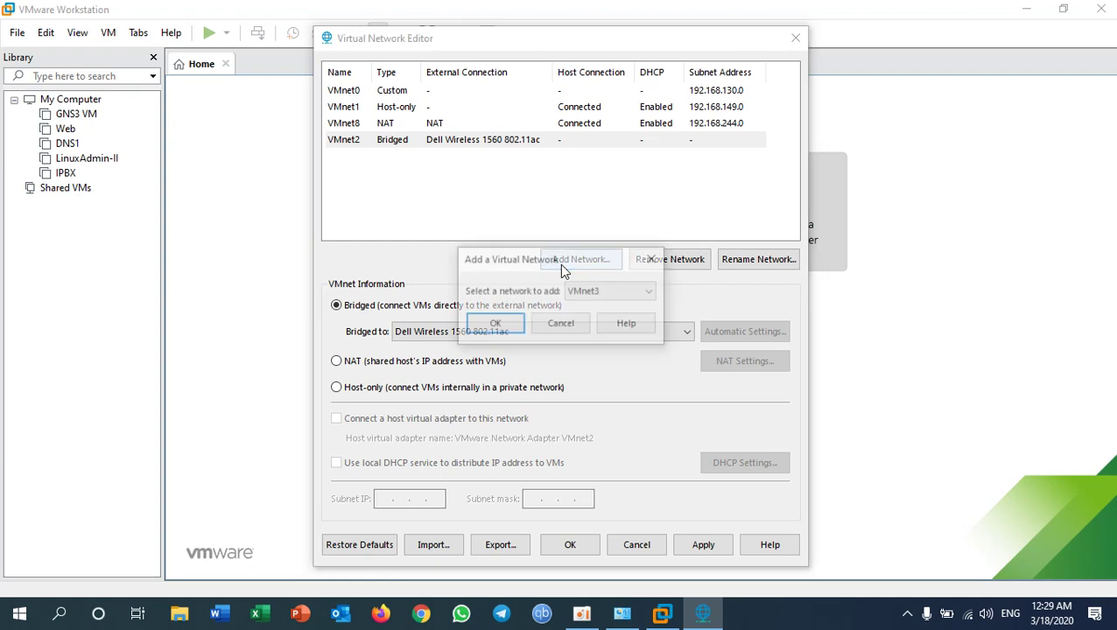
{"action": "left_click", "coordinate": [509, 328]}
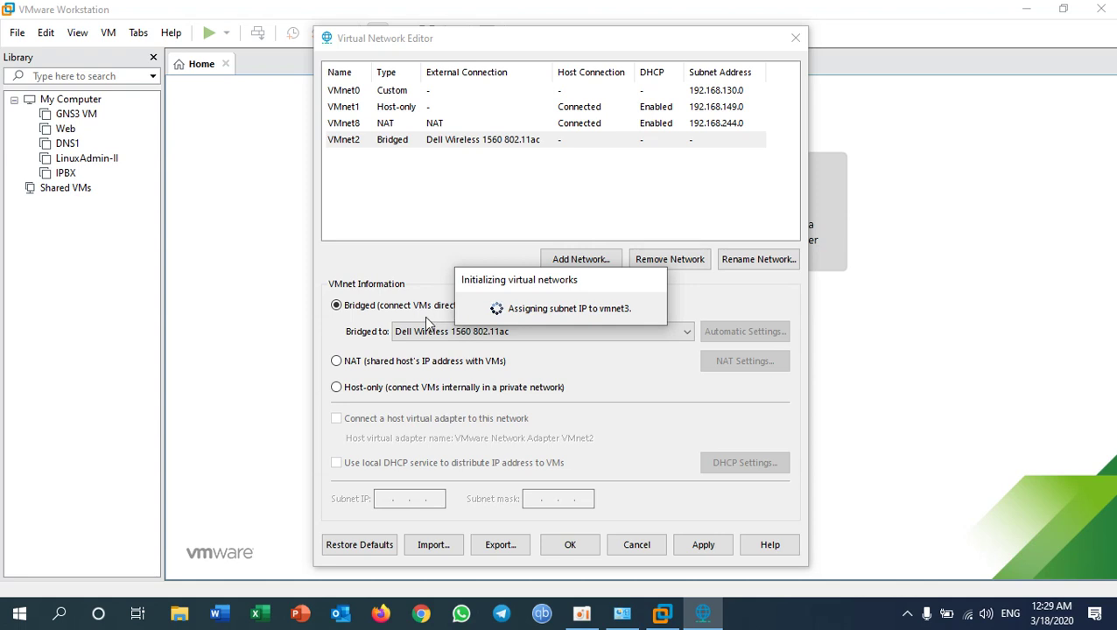
{"action": "left_click", "coordinate": [385, 308]}
{"action": "left_click", "coordinate": [420, 332]}
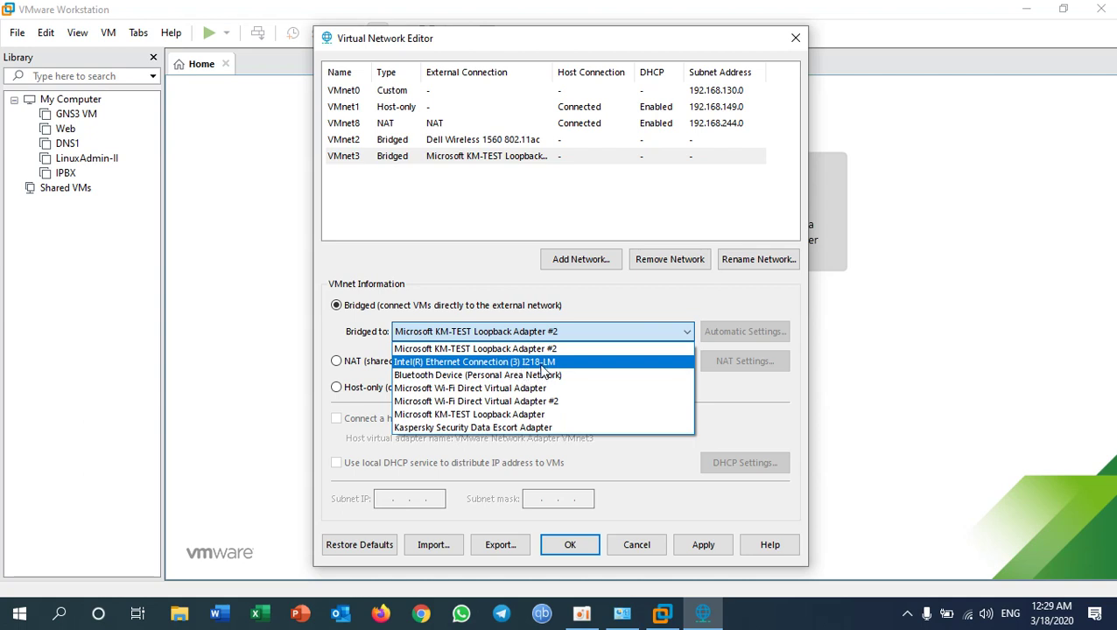
{"action": "left_click", "coordinate": [541, 362]}
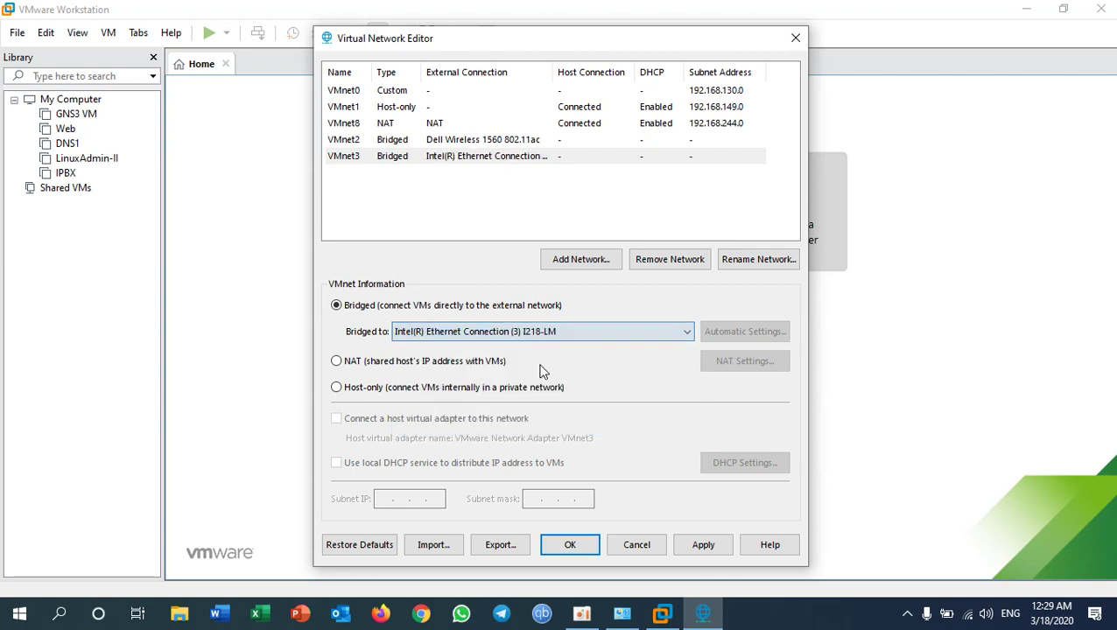
Step: Add VMnet4 bridged to the Microsoft KM-TEST Loopback Adapter, then add host-only VMnet5
{"action": "left_click", "coordinate": [581, 260]}
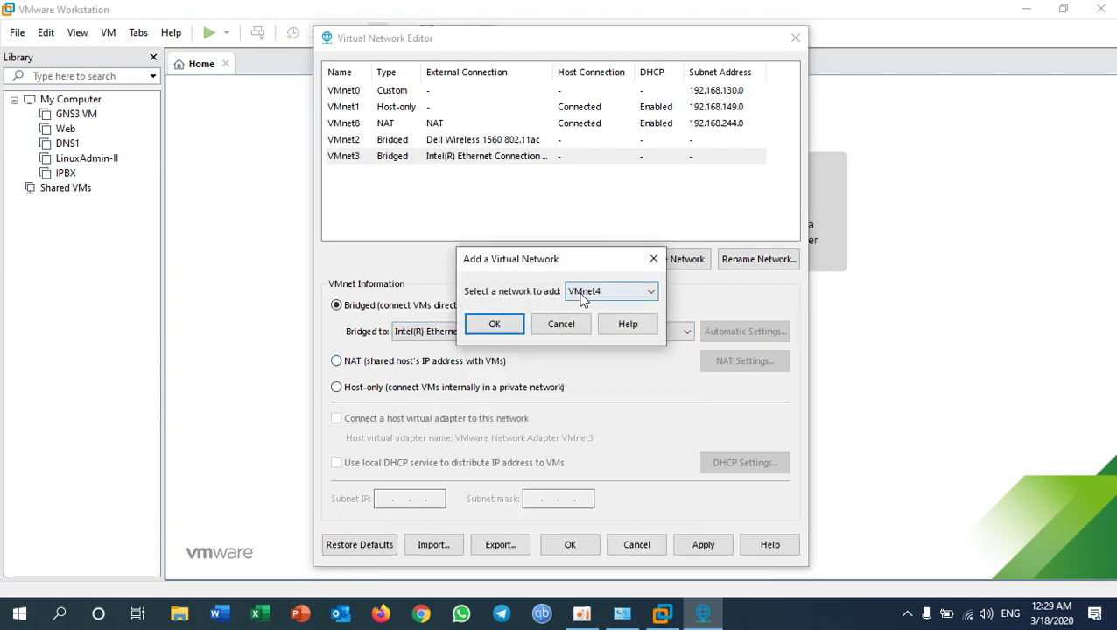
{"action": "left_click", "coordinate": [495, 324]}
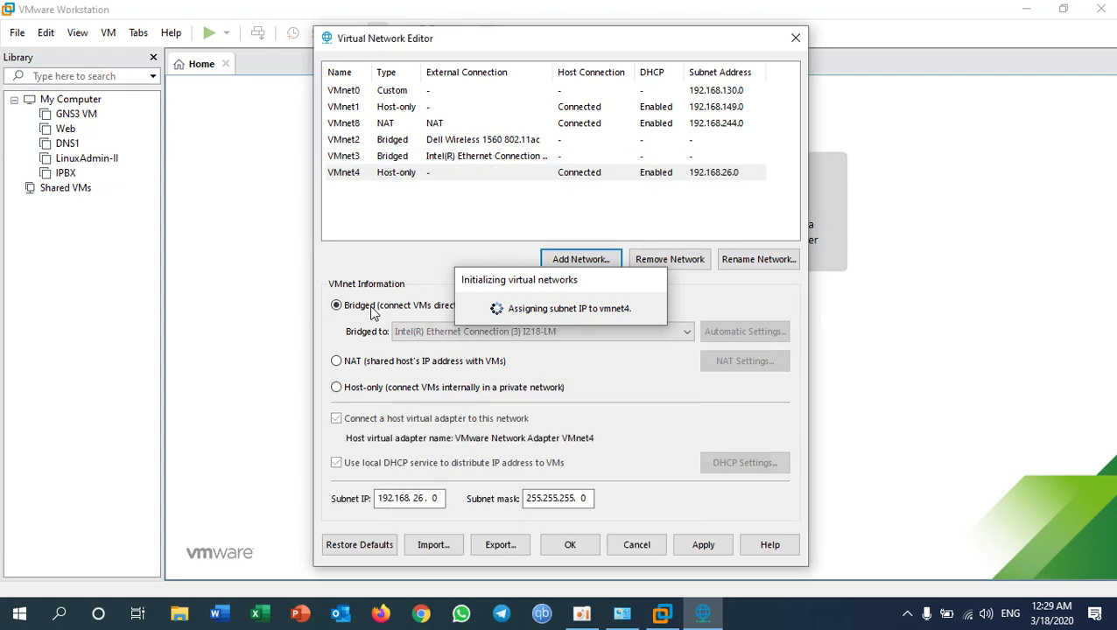
{"action": "left_click", "coordinate": [373, 313]}
{"action": "left_click", "coordinate": [552, 331]}
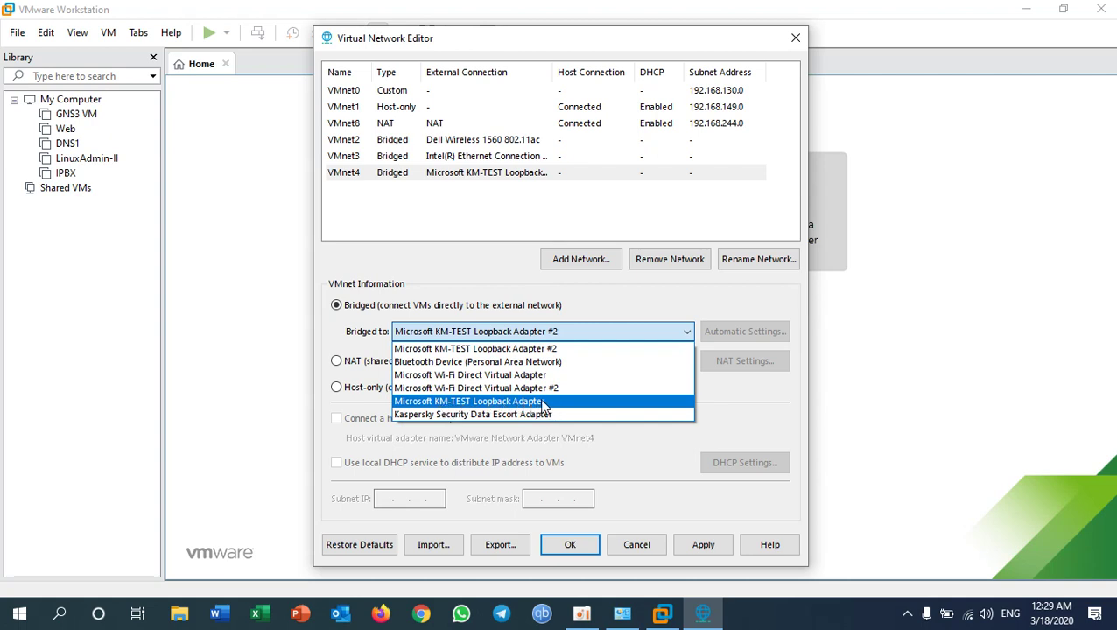
{"action": "left_click", "coordinate": [544, 403]}
{"action": "left_click", "coordinate": [570, 257]}
{"action": "left_click", "coordinate": [495, 324]}
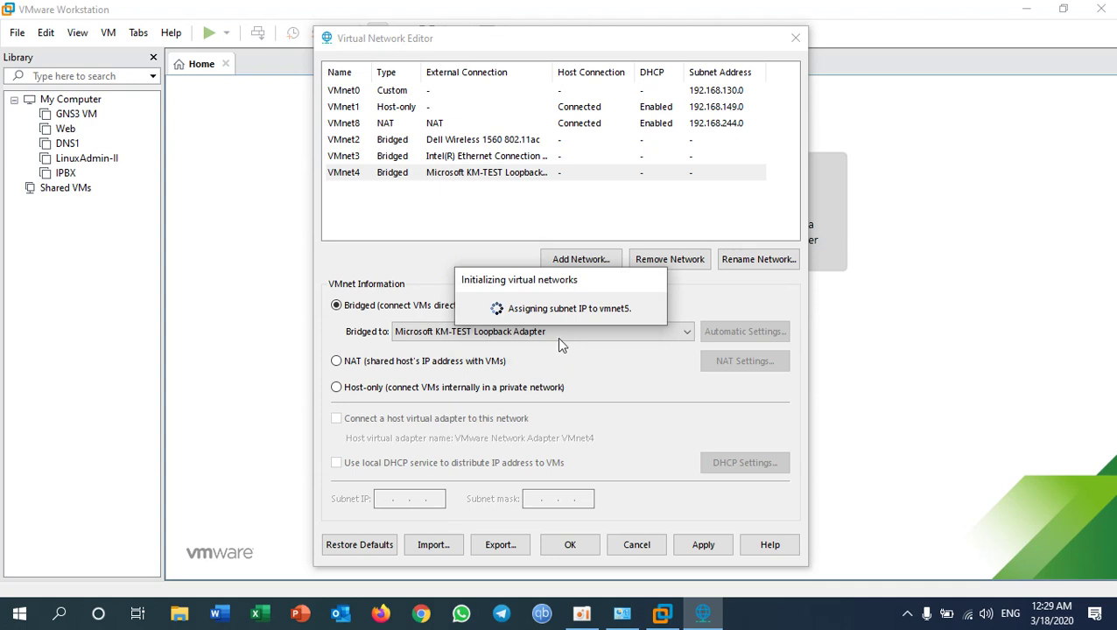
Step: Bridge VMnet5 to KM-TEST Loopback Adapter #2, save the network settings, and start a new virtual machine
{"action": "left_click", "coordinate": [369, 305]}
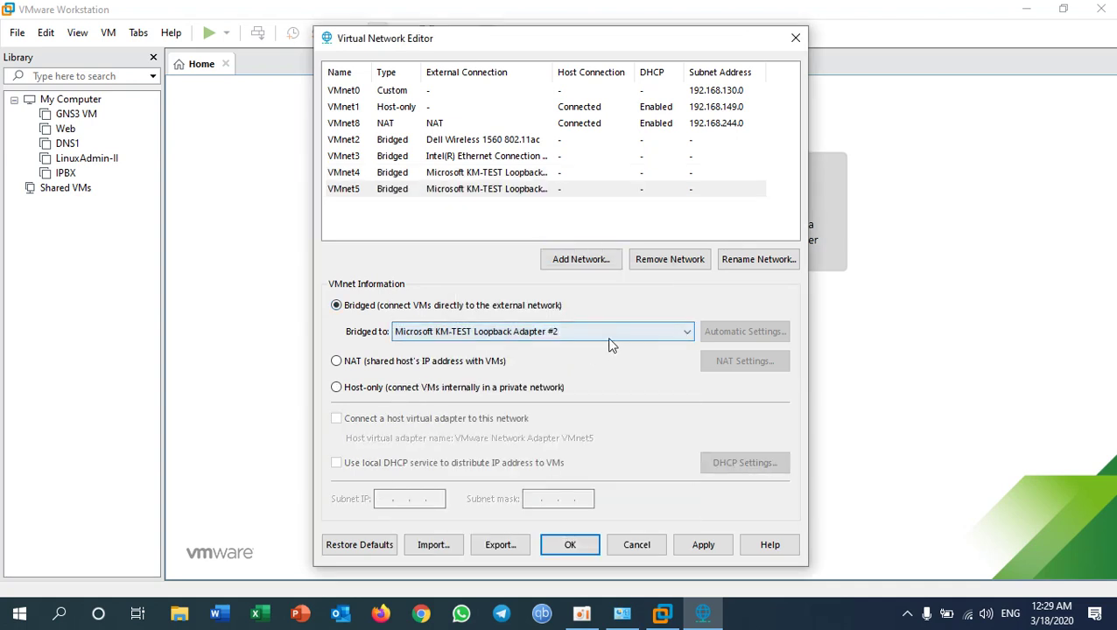
{"action": "left_click", "coordinate": [381, 144]}
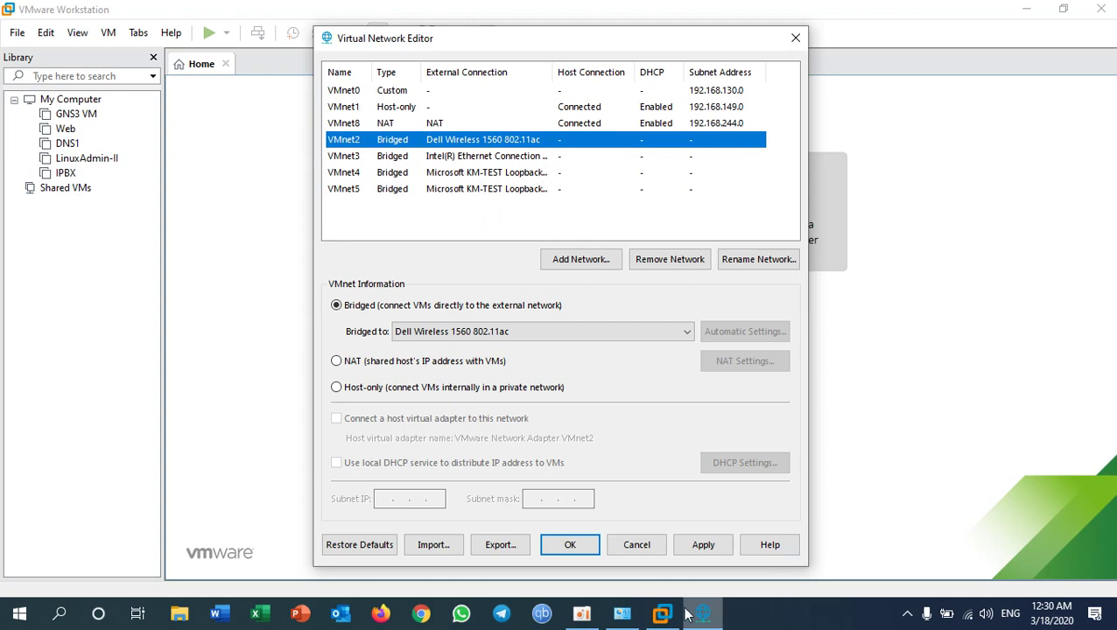
{"action": "left_click", "coordinate": [585, 545]}
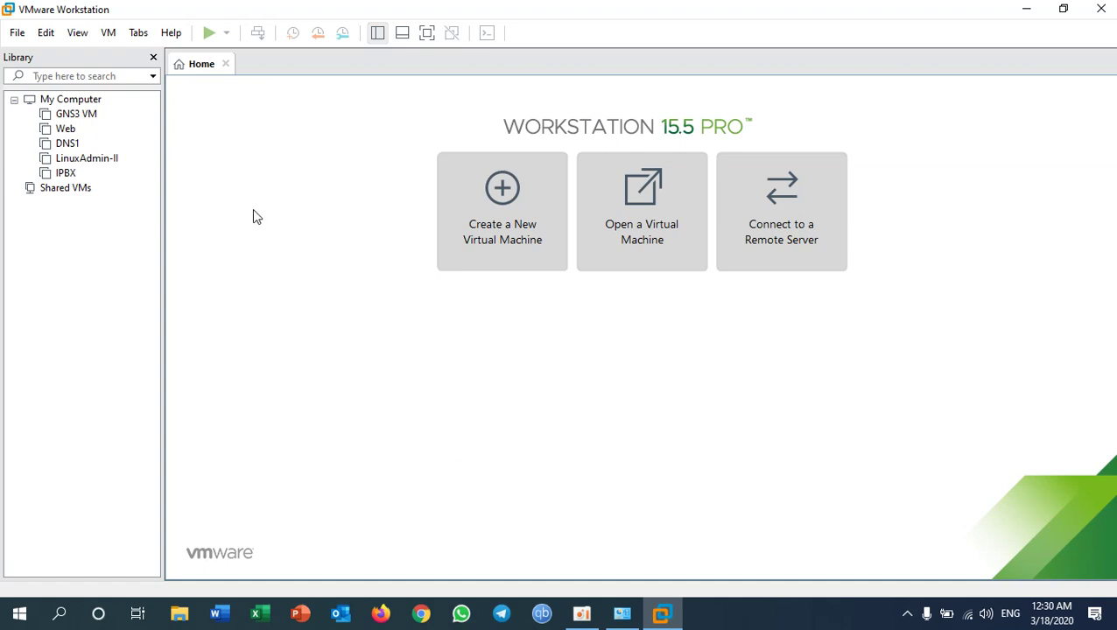
{"action": "left_click", "coordinate": [497, 233]}
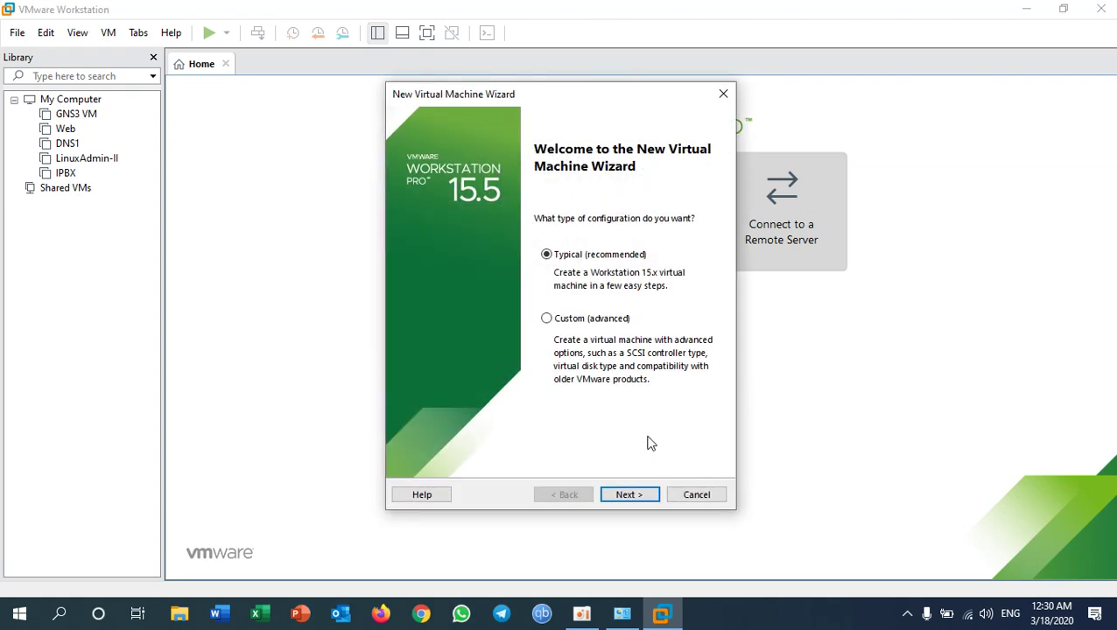
Step: Choose Typical setup with the Windows Server 2012 R2 ISO as the installer disc image
{"action": "left_click", "coordinate": [628, 495]}
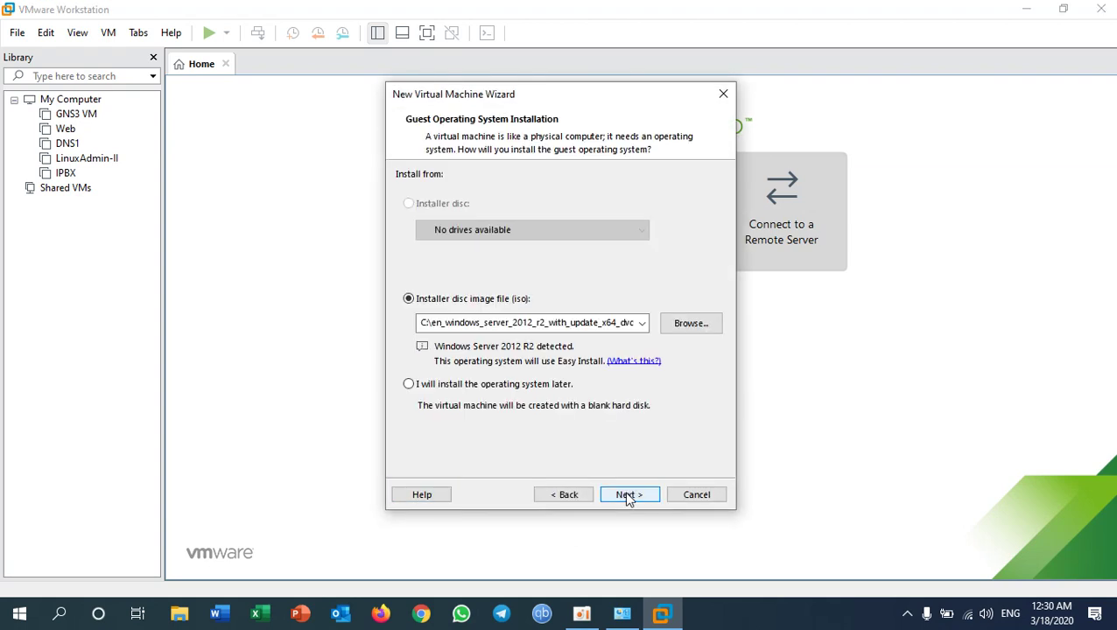
{"action": "left_click", "coordinate": [683, 331]}
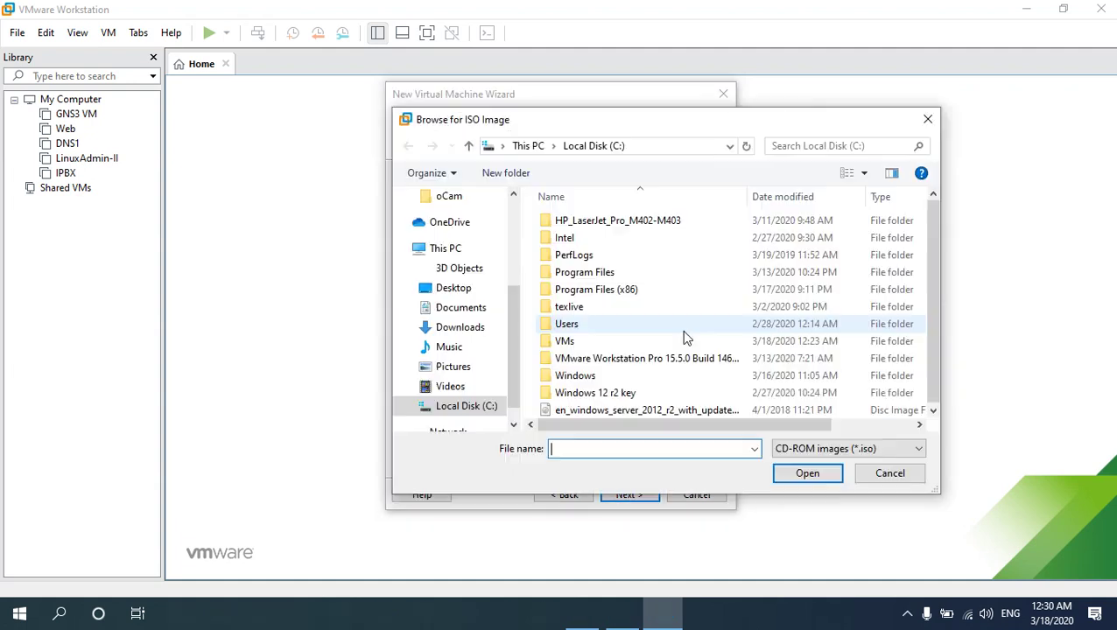
{"action": "left_click", "coordinate": [620, 411]}
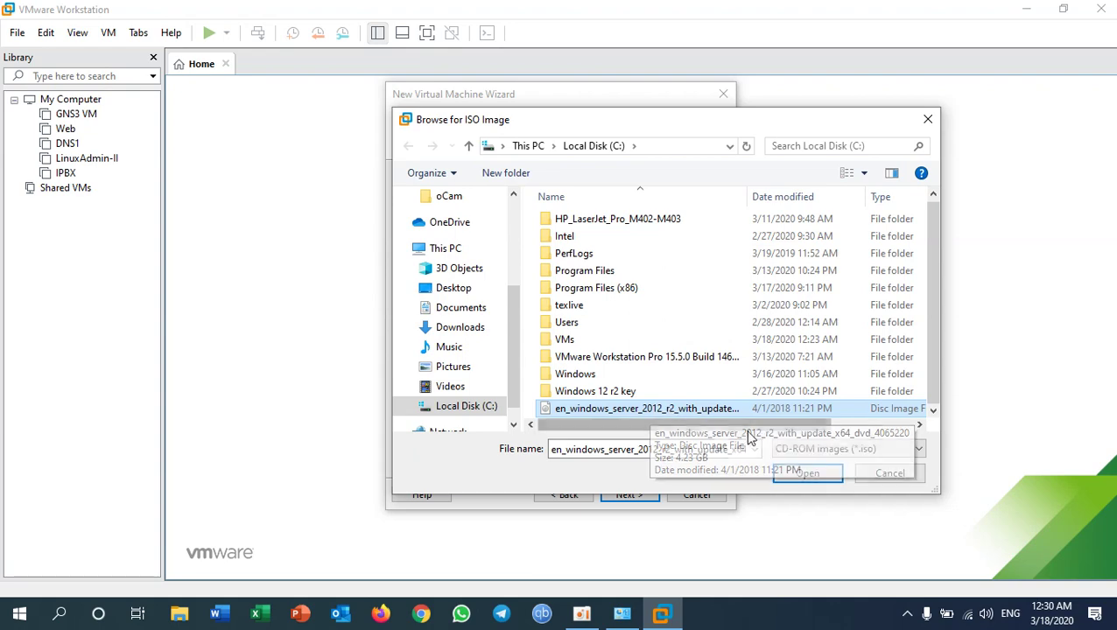
{"action": "left_click", "coordinate": [799, 475]}
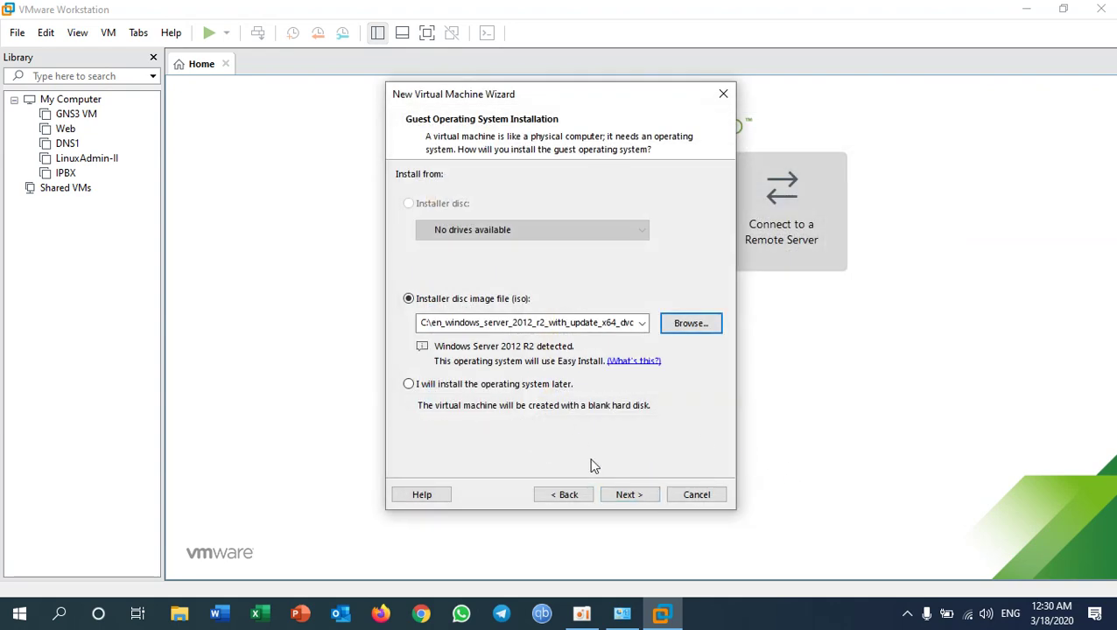
{"action": "left_click", "coordinate": [628, 494]}
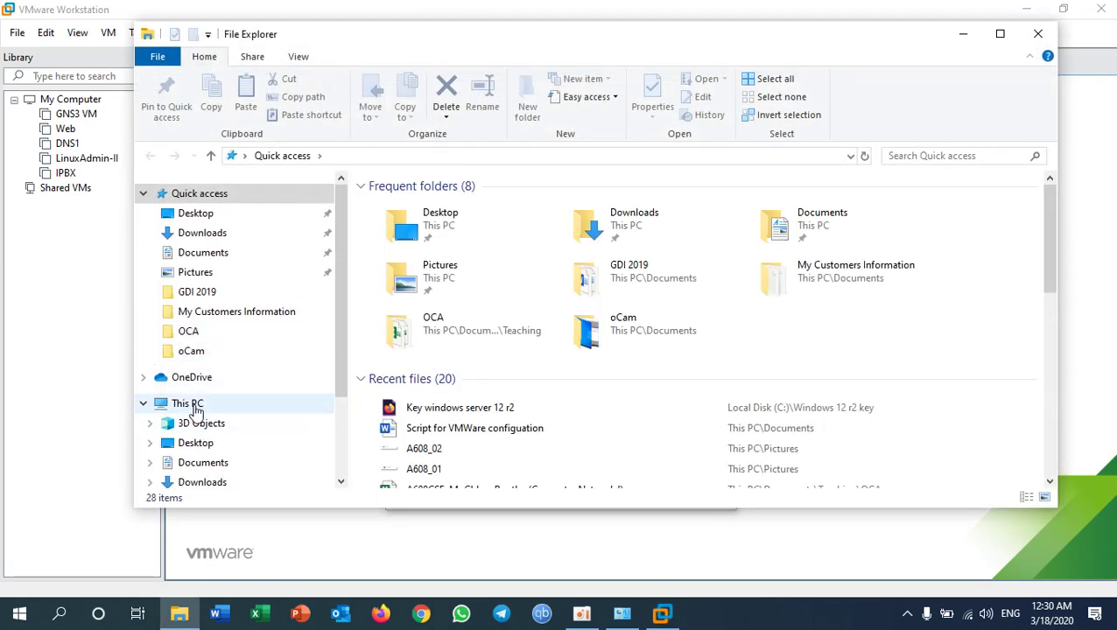
Step: Open the Key windows server 12 r2 page from C:\Windows 12 r2 key in File Explorer
{"action": "left_click", "coordinate": [195, 404]}
{"action": "double_click", "coordinate": [457, 387]}
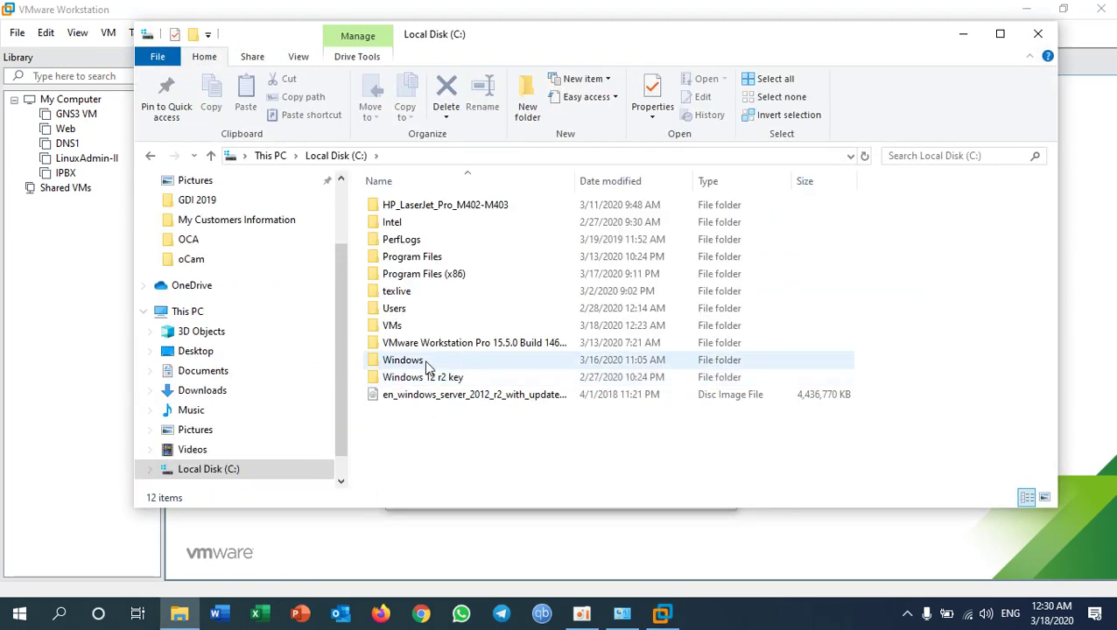
{"action": "double_click", "coordinate": [425, 378]}
{"action": "left_click", "coordinate": [437, 226]}
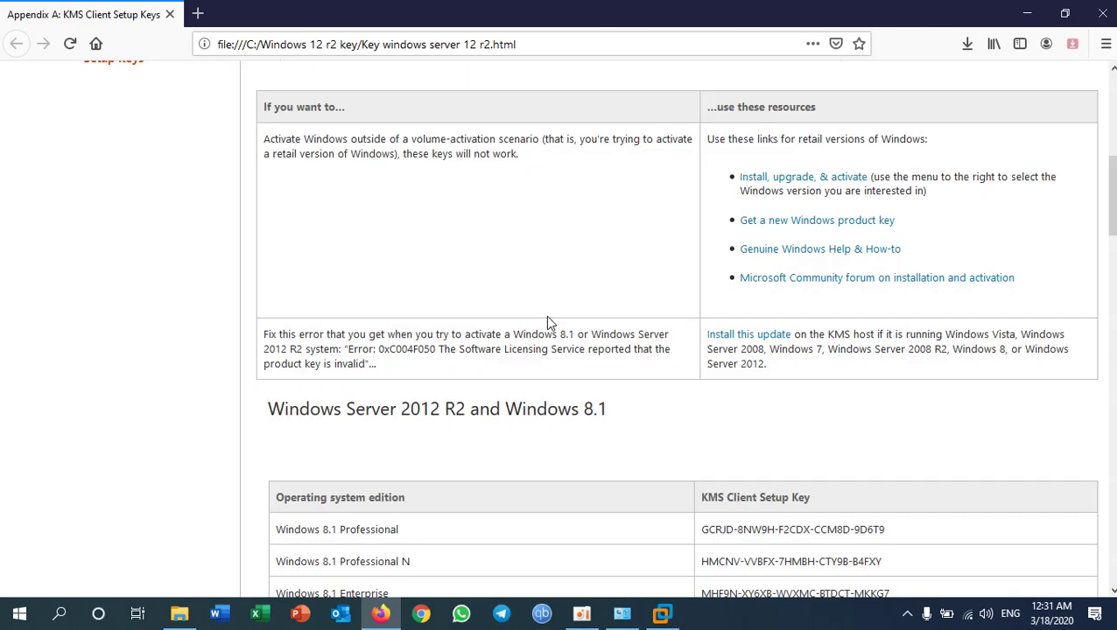
Step: Copy the Windows Server 2012 R2 Server Standard KMS key and return to the VM wizard
{"action": "scroll", "coordinate": [548, 324], "scroll_direction": "down", "scroll_amount": 3}
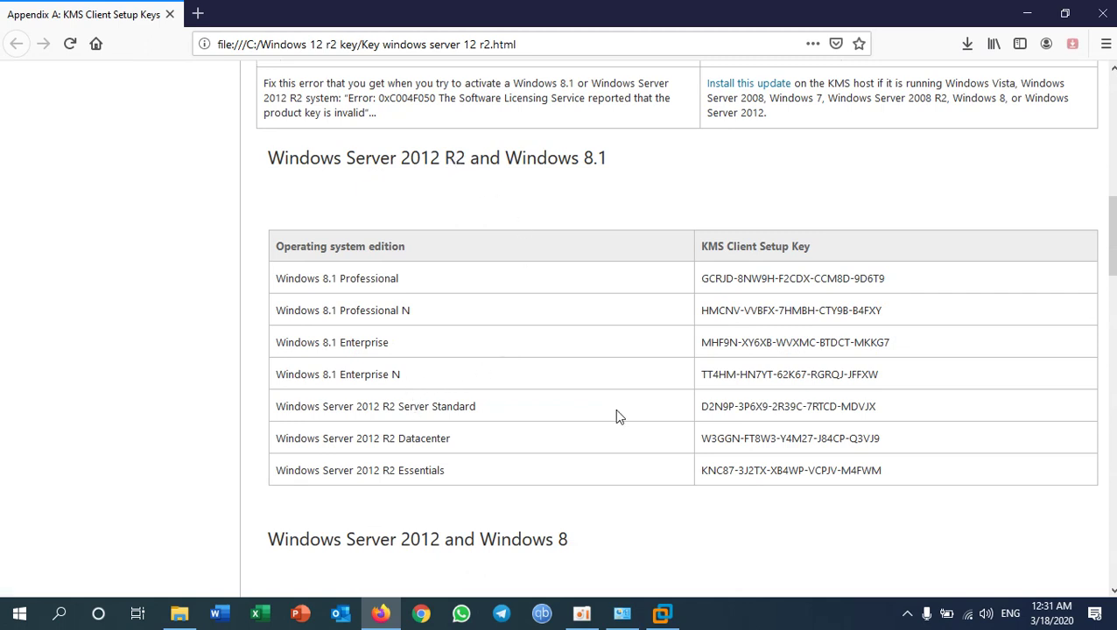
{"action": "left_click_drag", "start_coordinate": [703, 406], "coordinate": [876, 423]}
{"action": "right_click", "coordinate": [867, 409]}
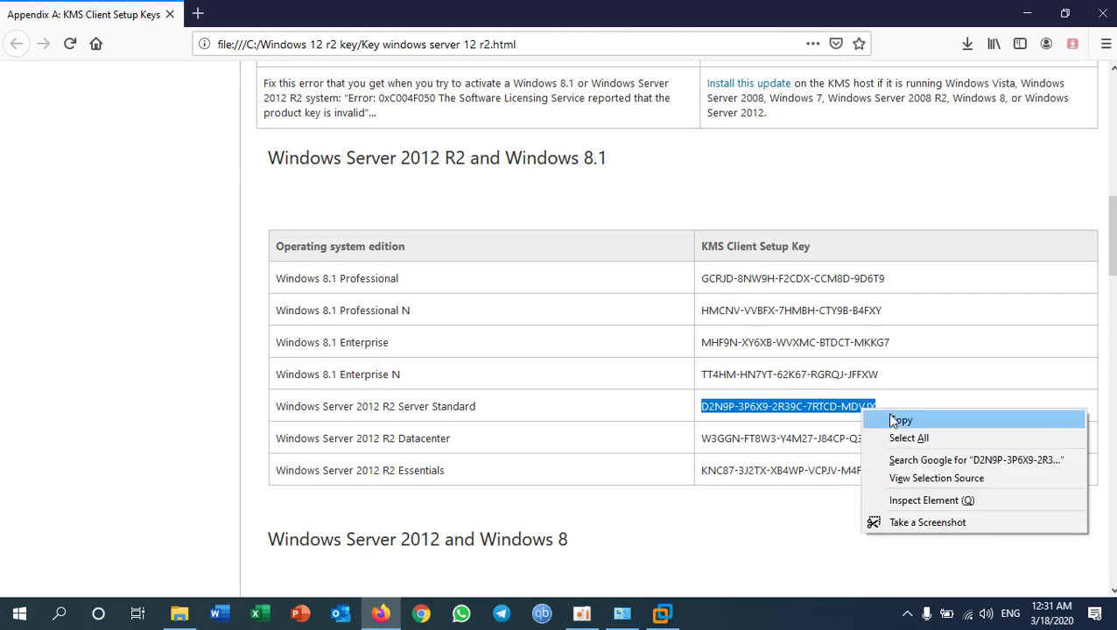
{"action": "left_click", "coordinate": [897, 422]}
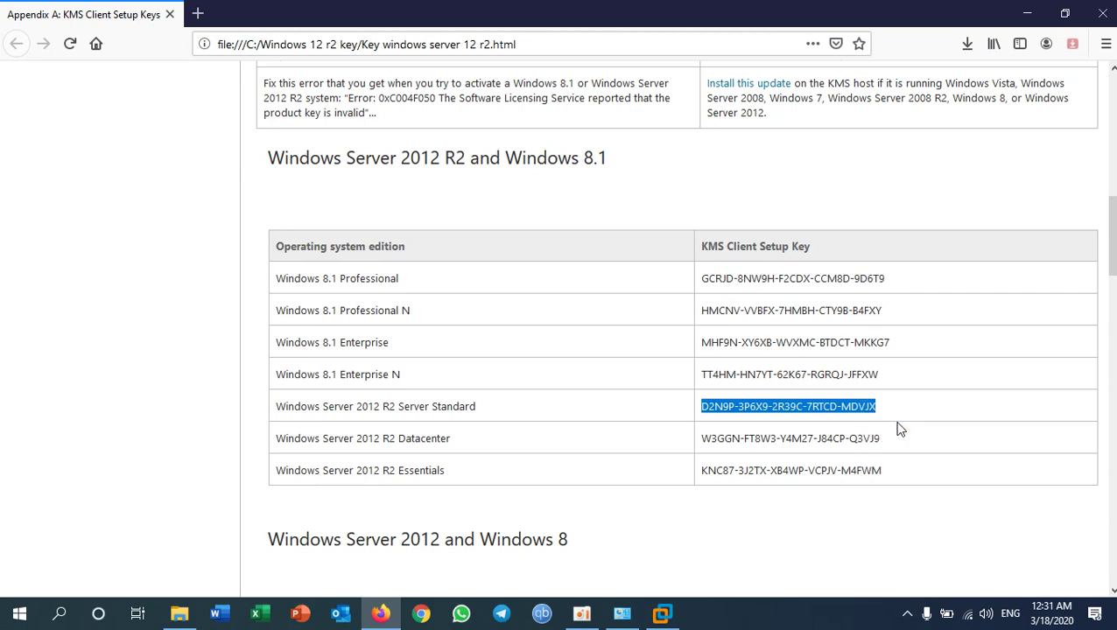
{"action": "left_click", "coordinate": [663, 616]}
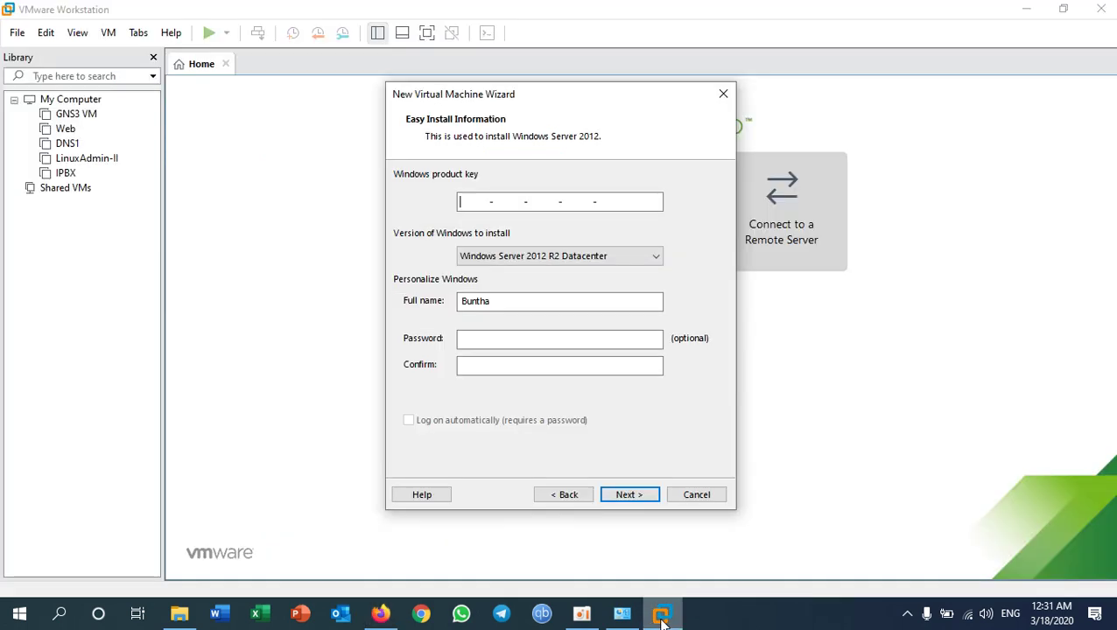
Step: Paste the product key and select the Windows Server 2012 R2 Standard edition
{"action": "right_click", "coordinate": [473, 201]}
{"action": "left_click", "coordinate": [544, 266]}
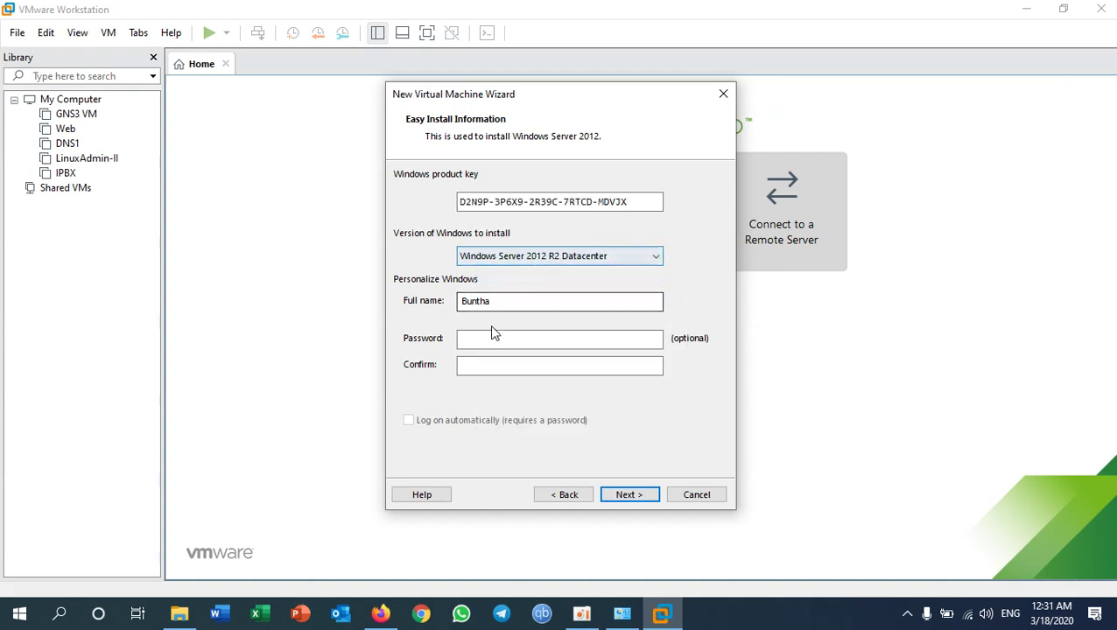
{"action": "left_click", "coordinate": [598, 255]}
{"action": "left_click", "coordinate": [588, 296]}
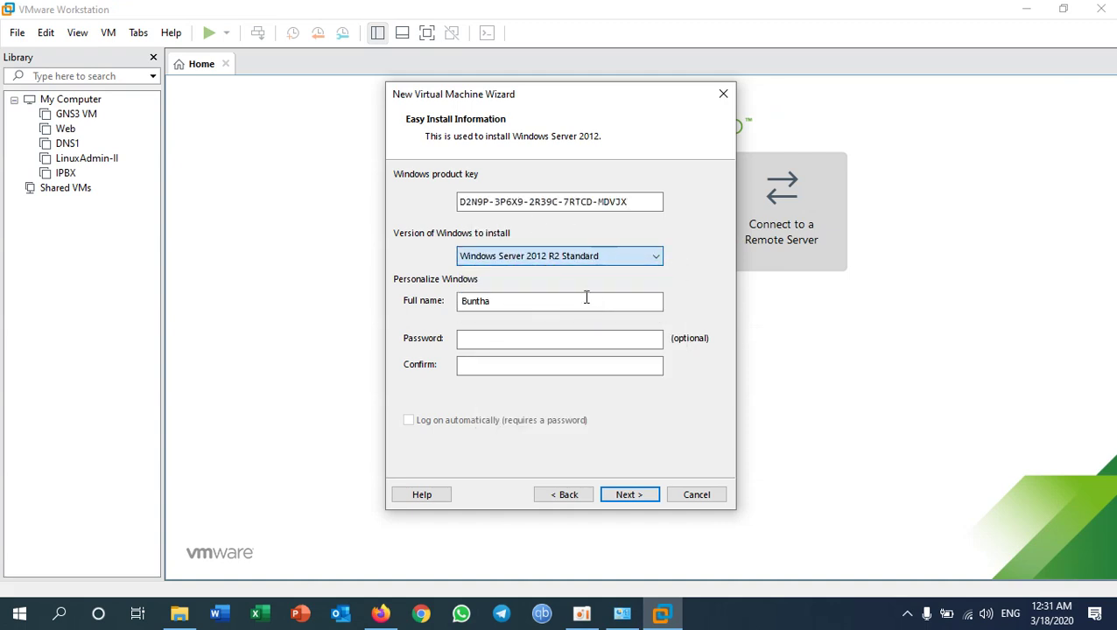
Step: Enter and confirm the administrator password, then move on to naming the virtual machine
{"action": "left_click", "coordinate": [502, 341]}
{"action": "type", "text": "12"}
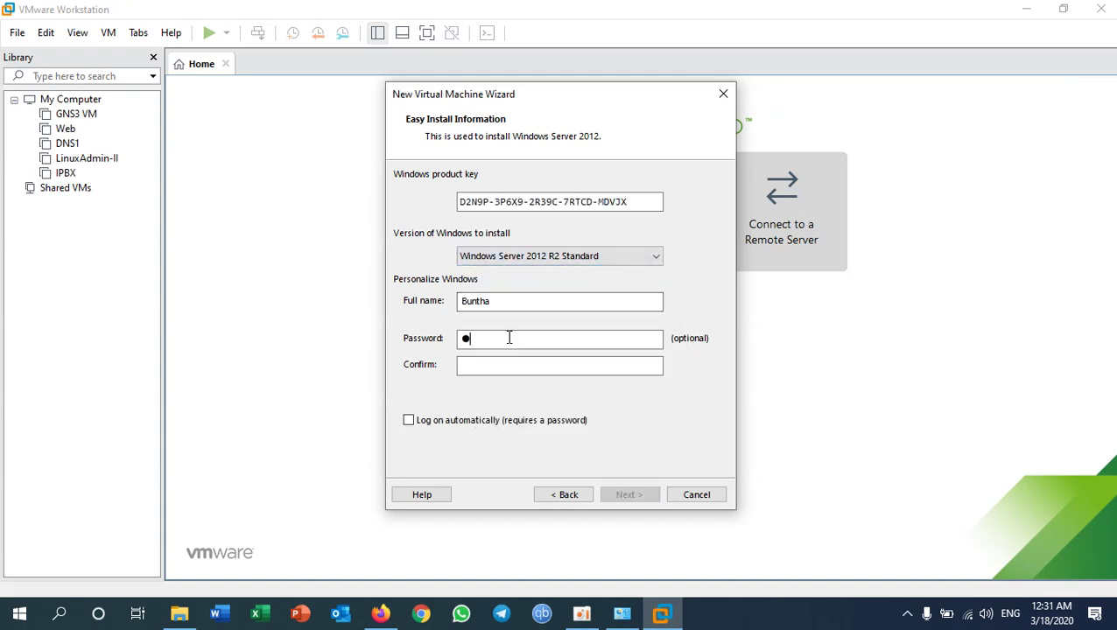
{"action": "type", "text": "345678"}
{"action": "left_click", "coordinate": [479, 368]}
{"action": "type", "text": "12345678"}
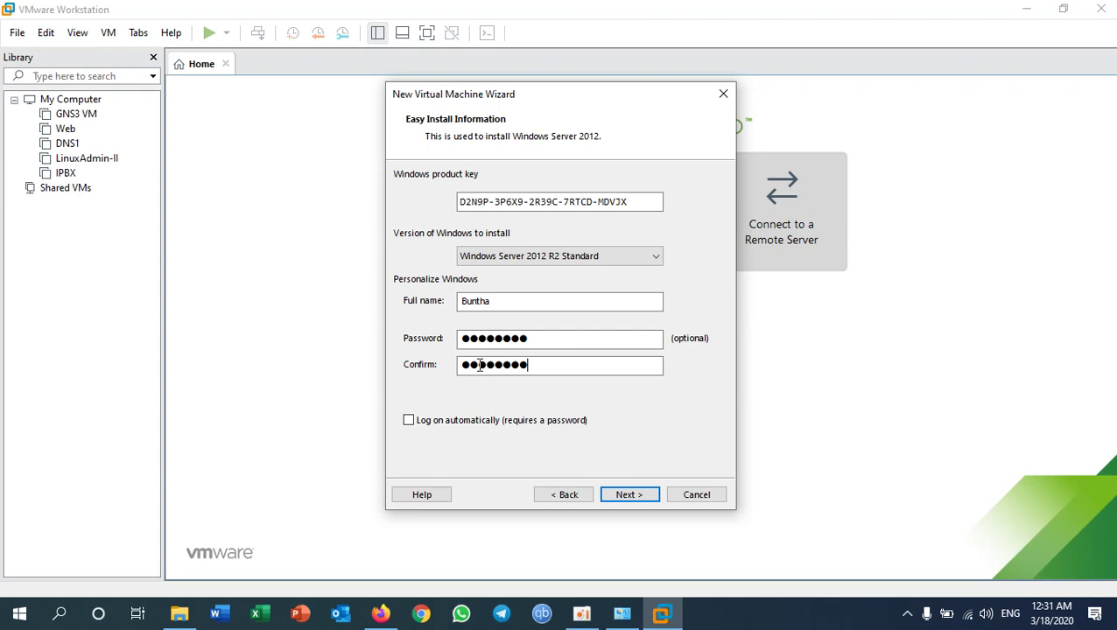
{"action": "left_click", "coordinate": [506, 302]}
{"action": "left_click", "coordinate": [554, 367]}
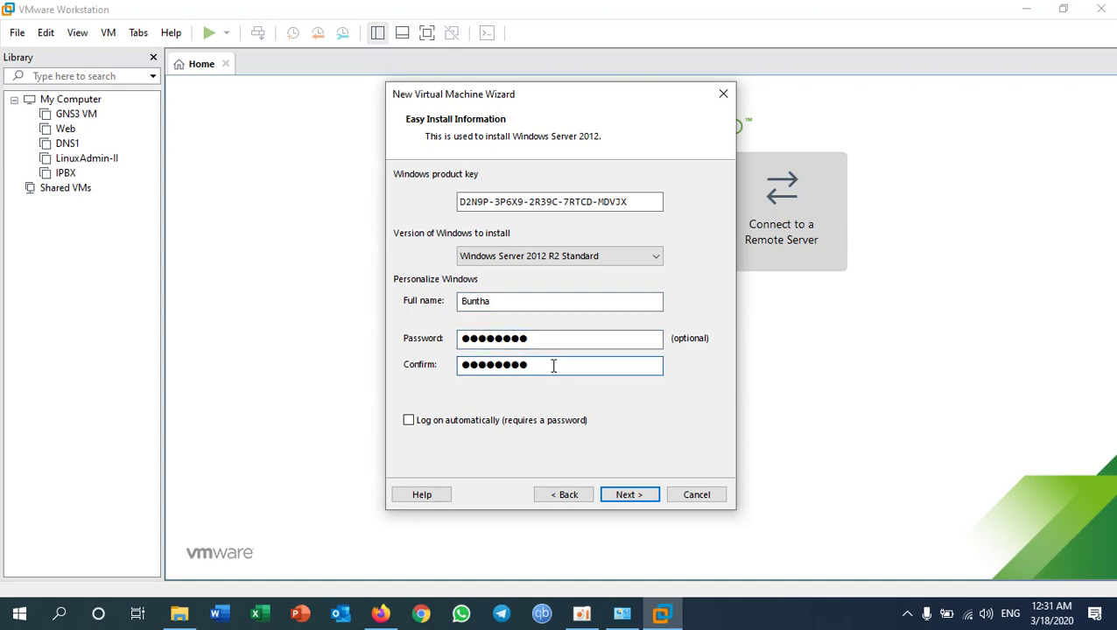
{"action": "left_click", "coordinate": [524, 302]}
{"action": "left_click_drag", "start_coordinate": [524, 301], "coordinate": [432, 302]}
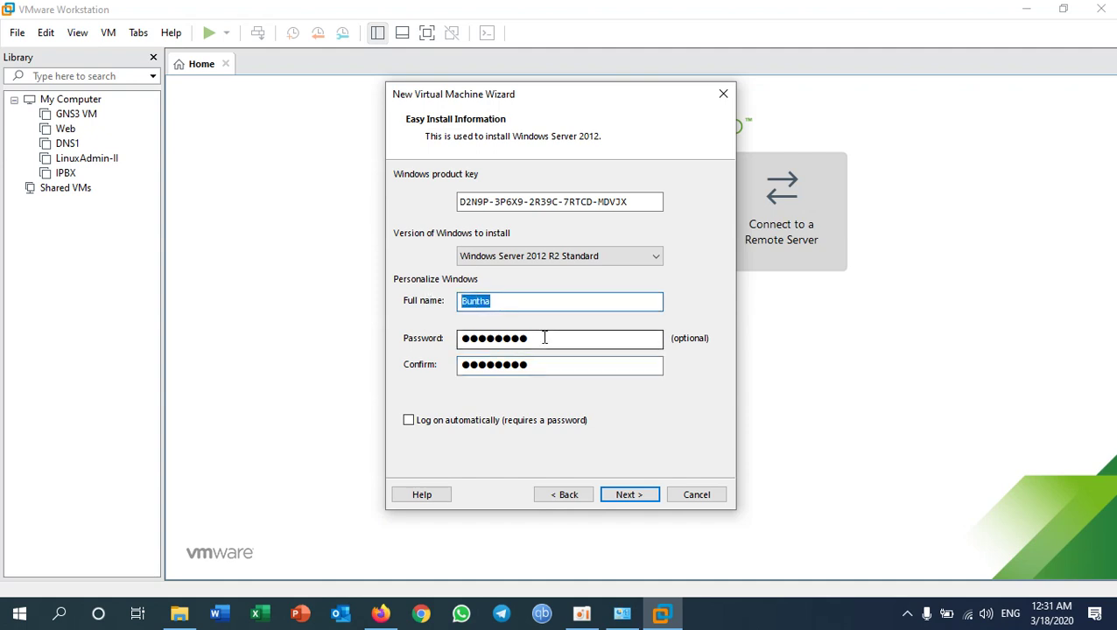
{"action": "left_click_drag", "start_coordinate": [544, 338], "coordinate": [462, 339]}
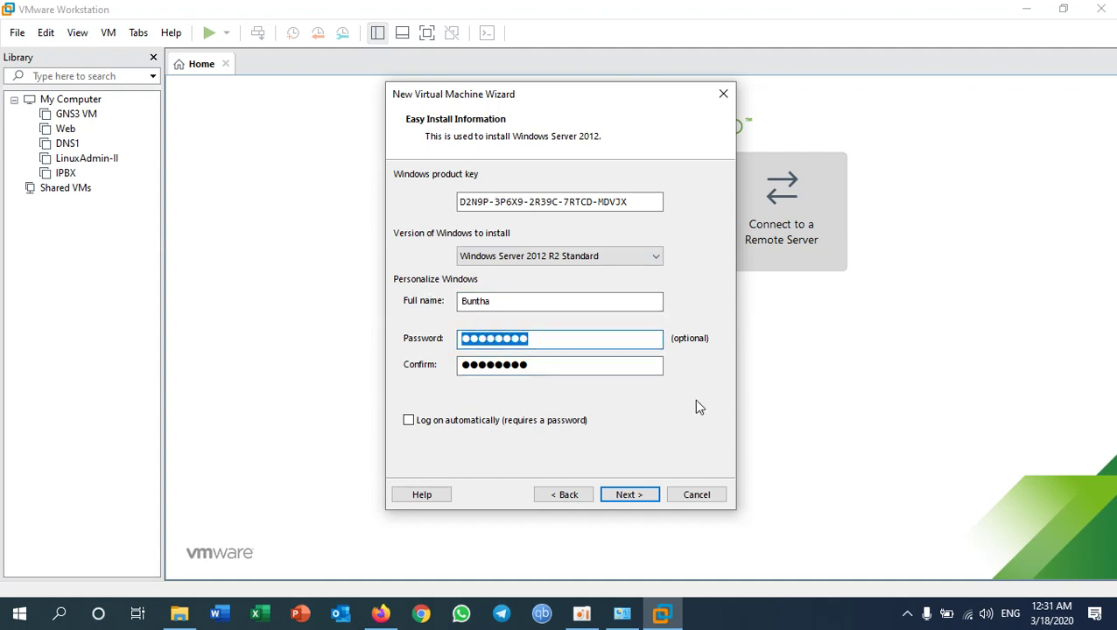
{"action": "left_click", "coordinate": [632, 496]}
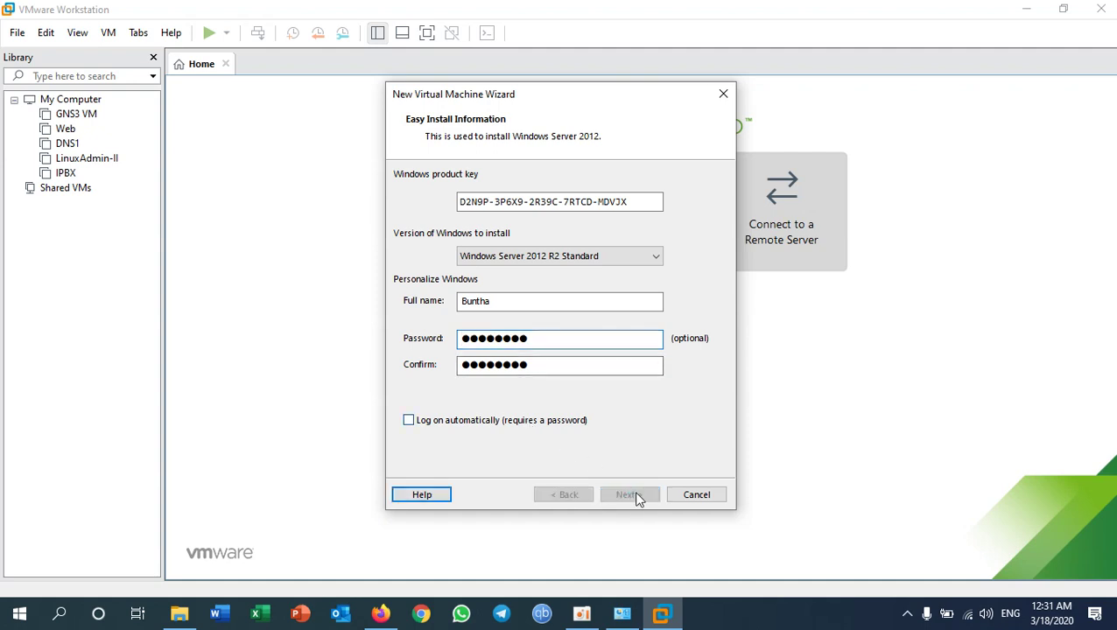
{"action": "left_click_drag", "start_coordinate": [533, 207], "coordinate": [468, 216]}
Step: Rename the virtual machine to Windows-Server
{"action": "key", "text": "BackSpace"}
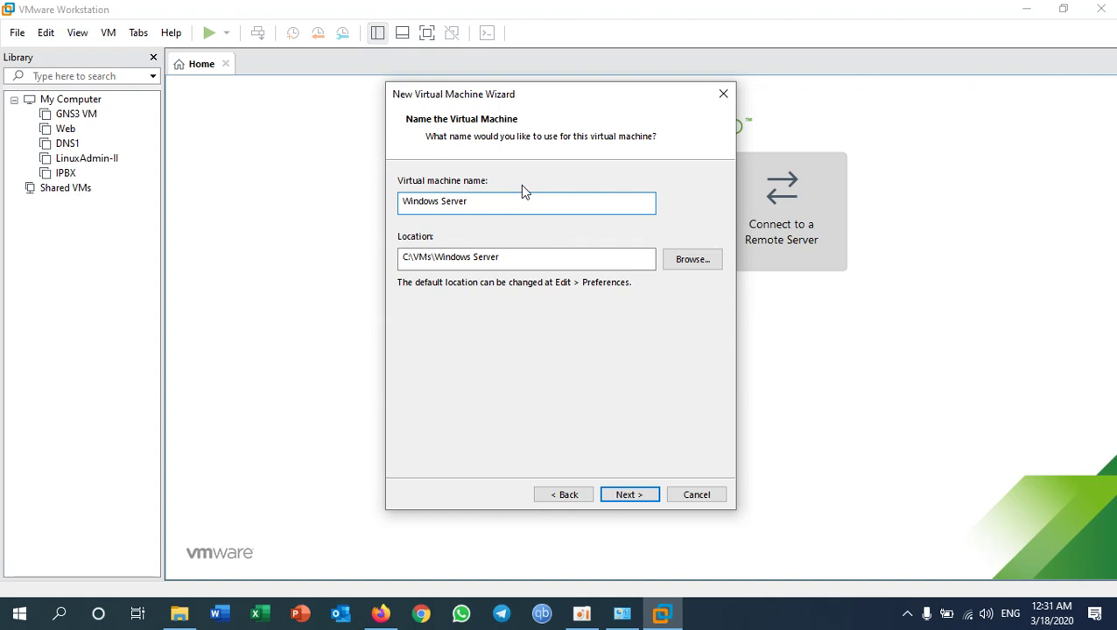
{"action": "key", "text": "Left"}
{"action": "key", "text": "Left"}
{"action": "key", "text": "Left"}
{"action": "key", "text": "Left"}
{"action": "key", "text": "Left"}
{"action": "key", "text": "Left"}
{"action": "key", "text": "BackSpace"}
{"action": "type", "text": "-"}
{"action": "left_click", "coordinate": [628, 494]}
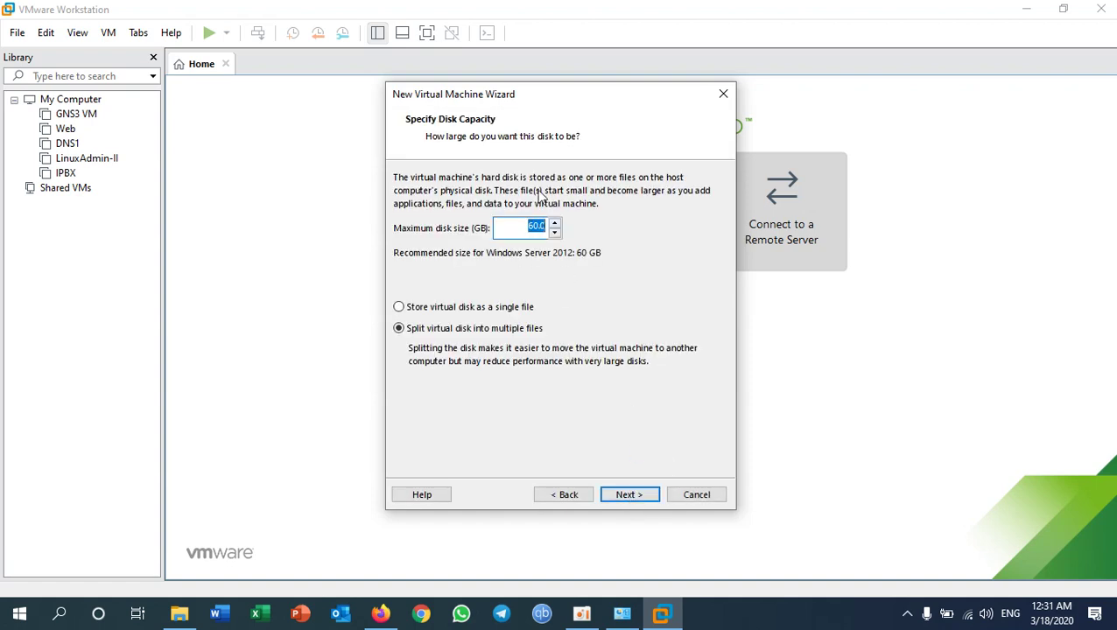
Step: Keep the 60 GB disk size and reach the Ready to Create summary showing NAT networking
{"action": "left_click", "coordinate": [524, 228]}
{"action": "left_click", "coordinate": [629, 495]}
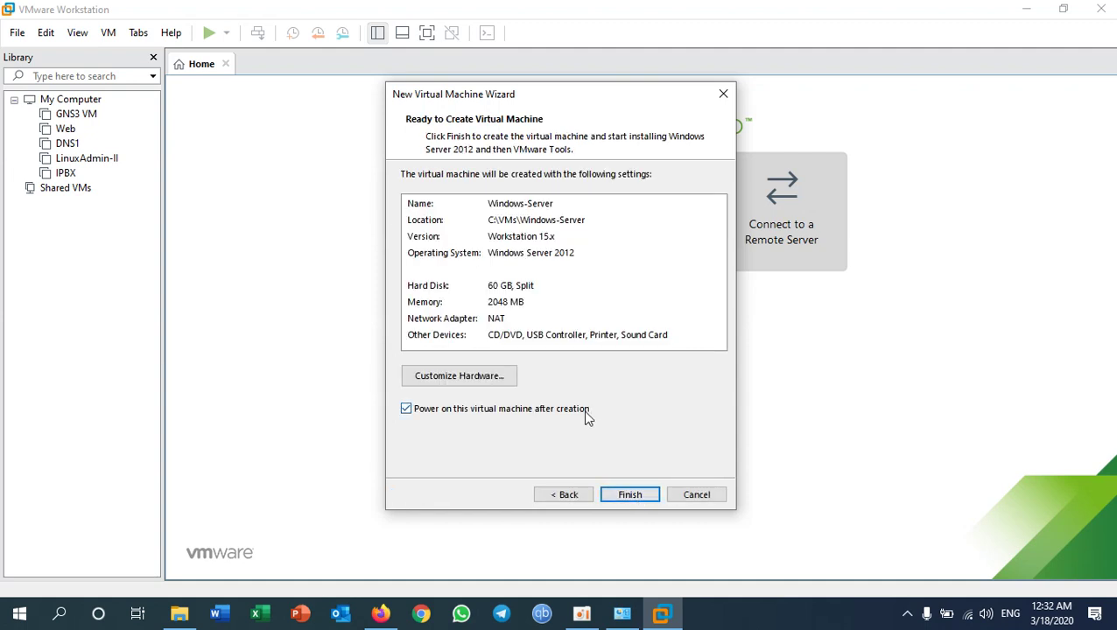
{"action": "left_click", "coordinate": [433, 319]}
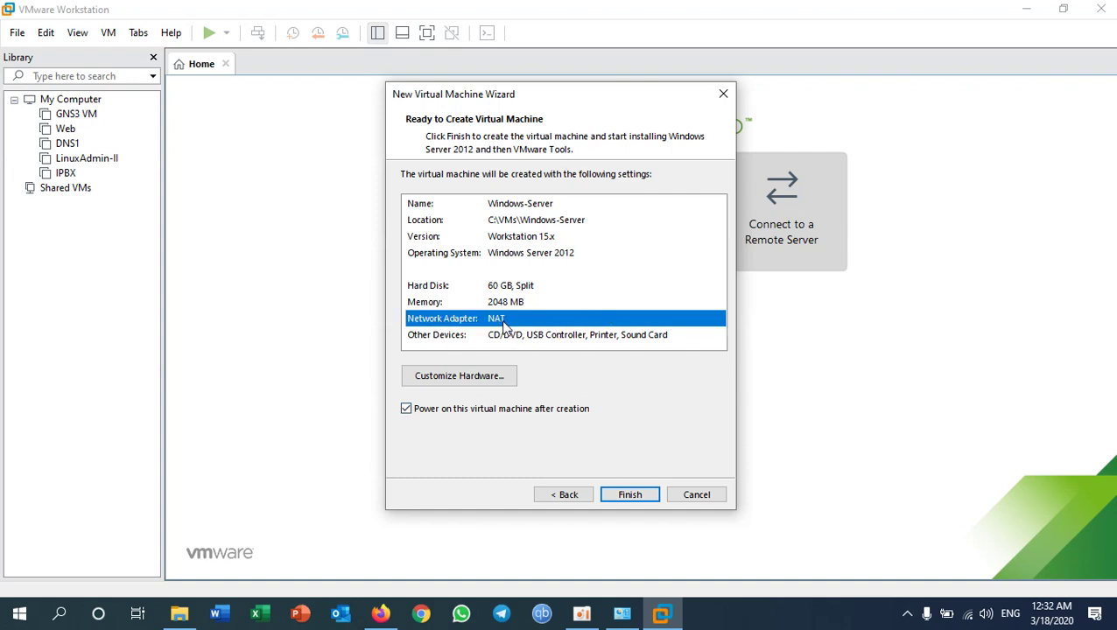
{"action": "left_click", "coordinate": [622, 613]}
{"action": "left_click", "coordinate": [508, 197]}
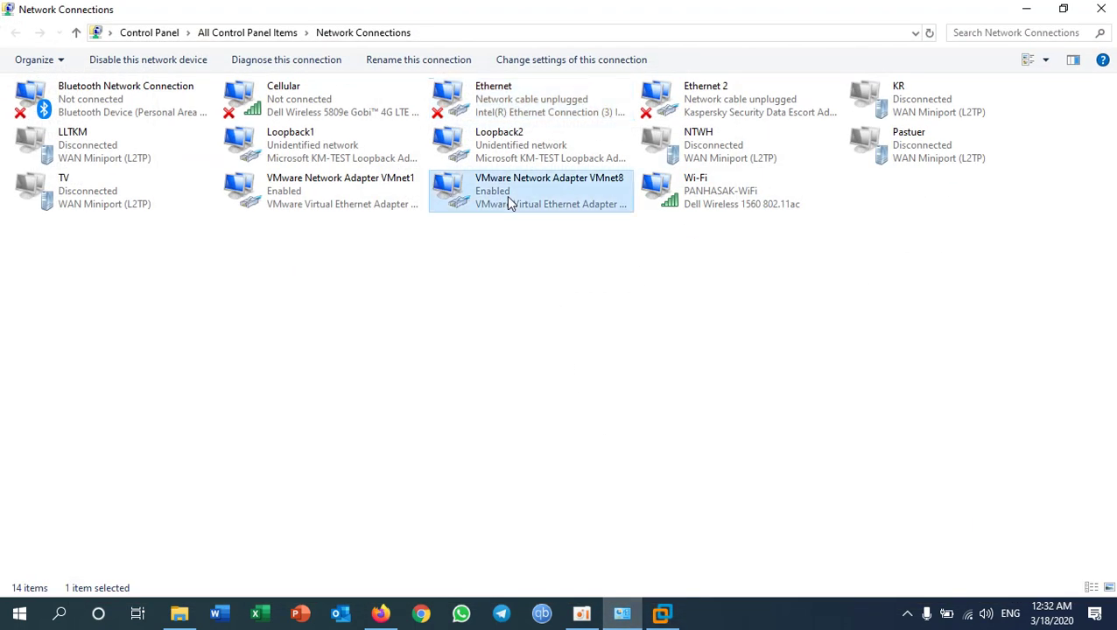
{"action": "left_click", "coordinate": [331, 191]}
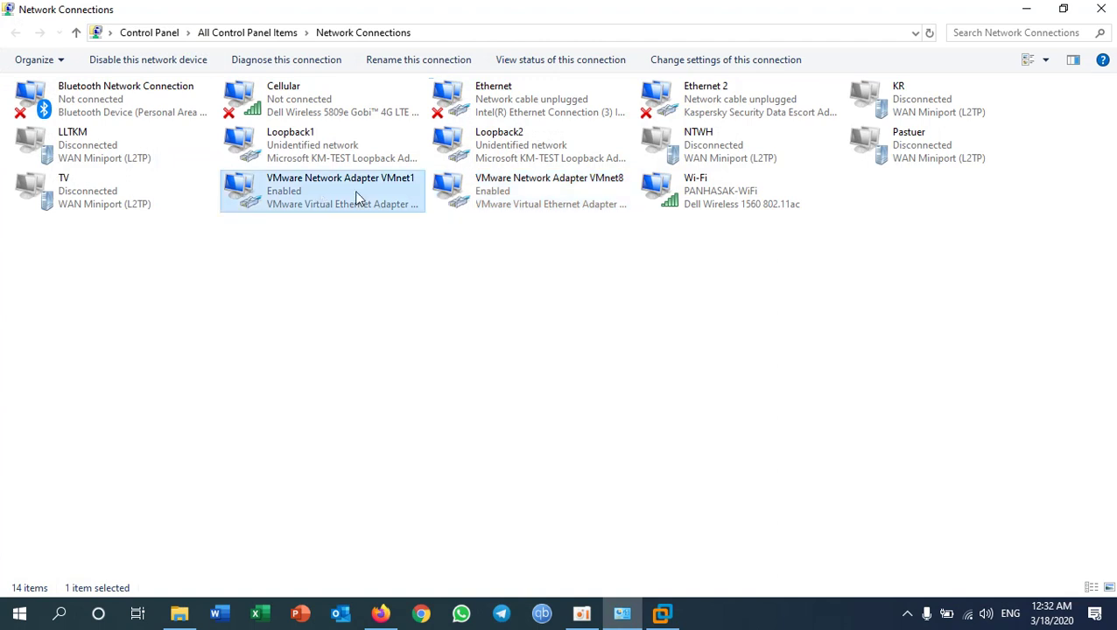
{"action": "left_click", "coordinate": [508, 196]}
{"action": "left_click", "coordinate": [362, 196]}
{"action": "left_click", "coordinate": [456, 213]}
{"action": "left_click", "coordinate": [369, 160]}
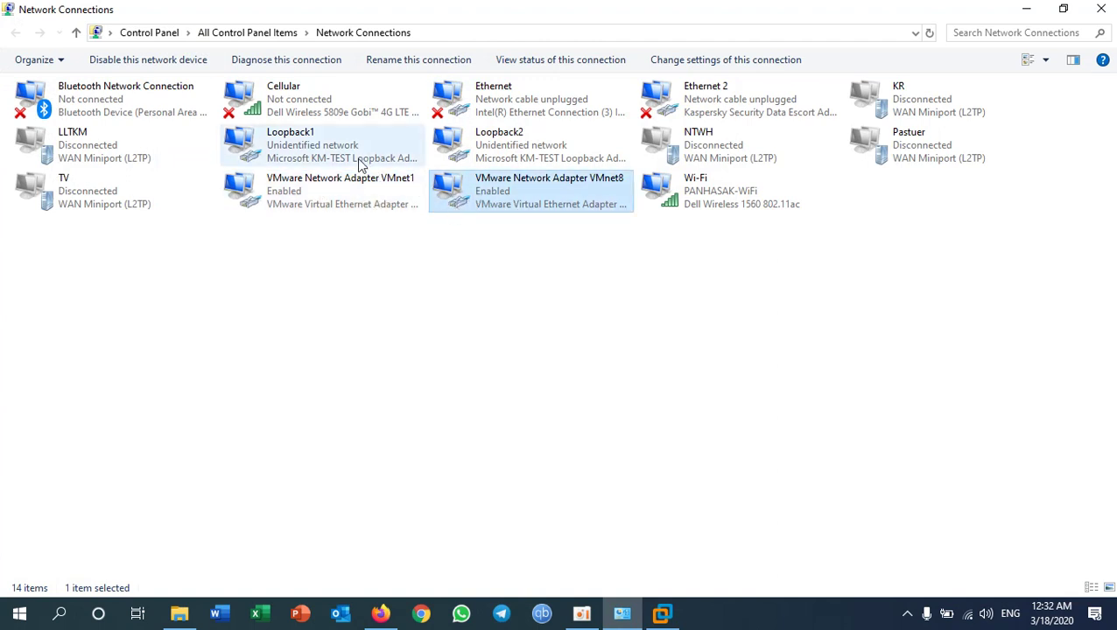
{"action": "left_click", "coordinate": [480, 158]}
{"action": "left_click", "coordinate": [506, 102]}
{"action": "left_click", "coordinate": [688, 195]}
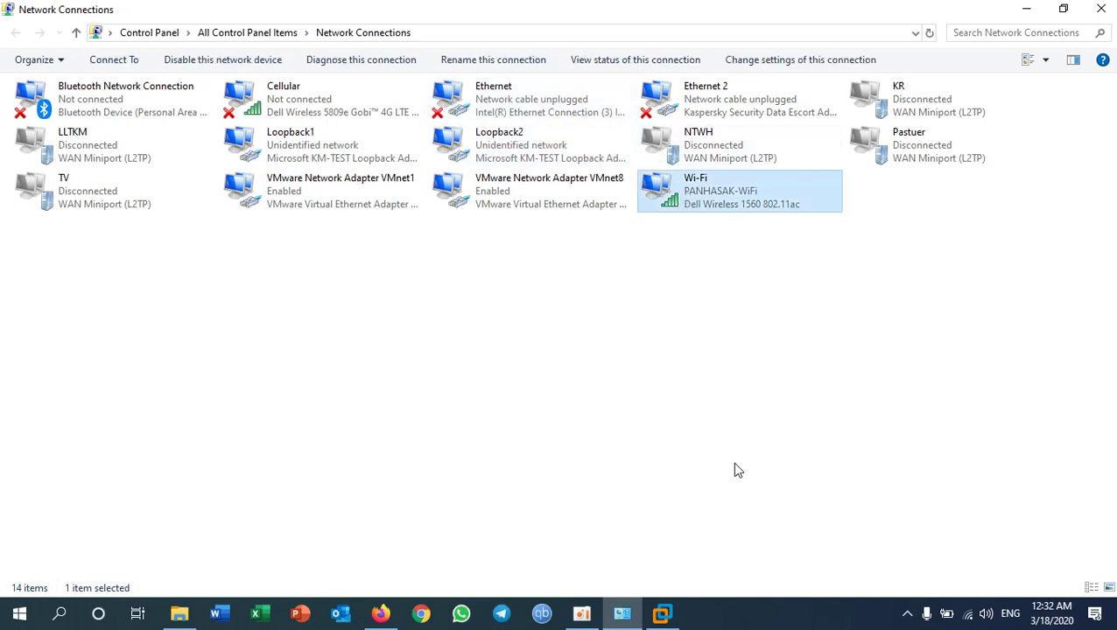
{"action": "left_click", "coordinate": [663, 613]}
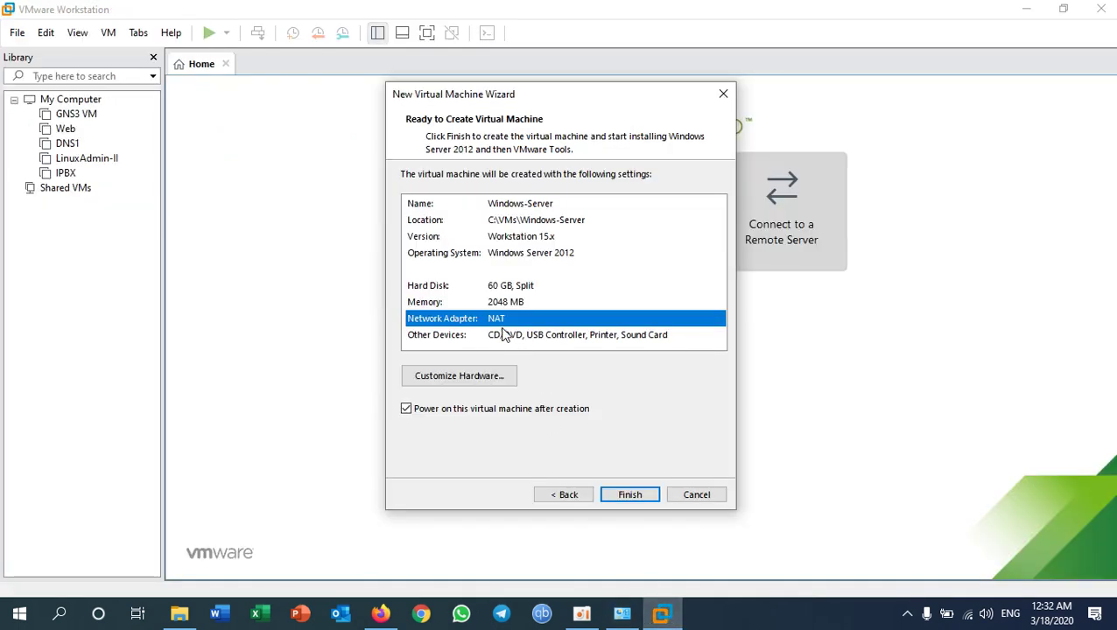
Step: Change the new VM's network adapter from NAT to the custom VMnet2 network
{"action": "left_click", "coordinate": [480, 378]}
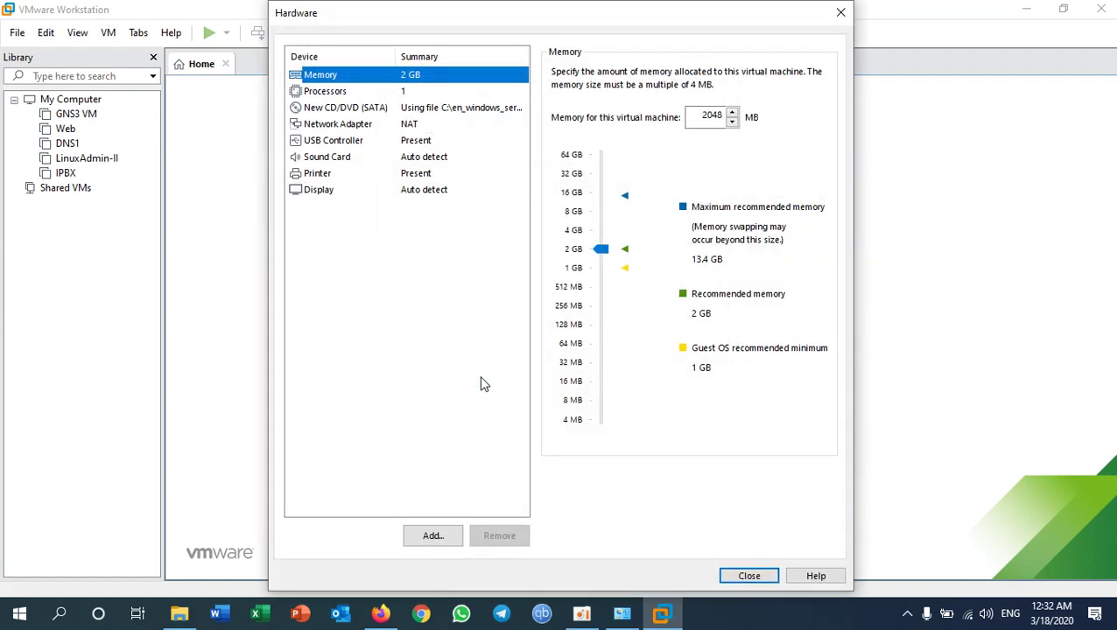
{"action": "left_click", "coordinate": [372, 126]}
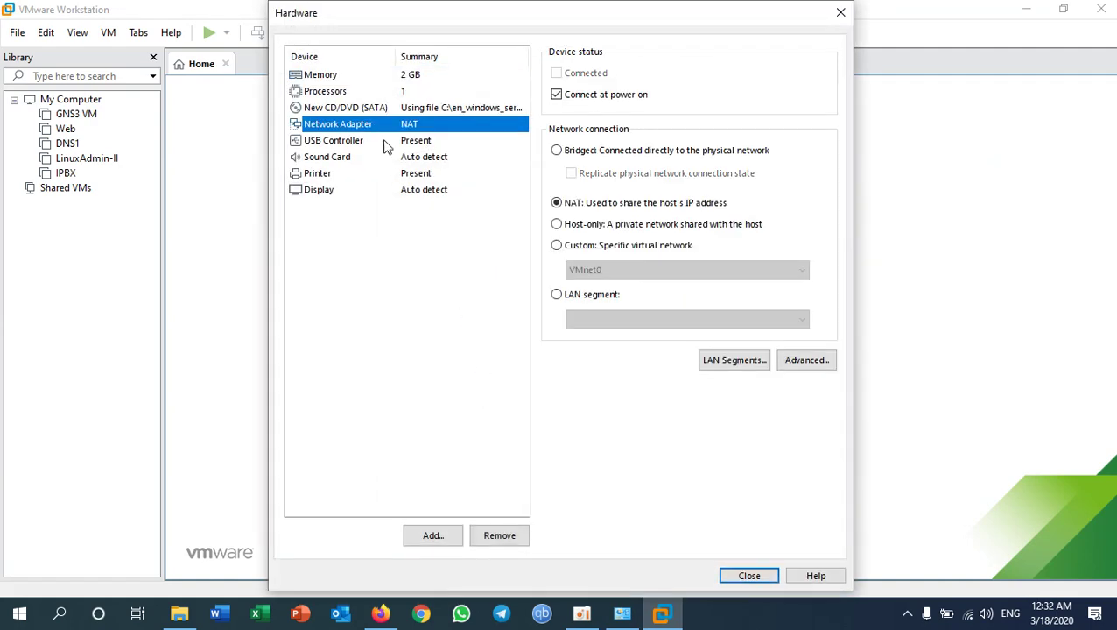
{"action": "left_click", "coordinate": [570, 249]}
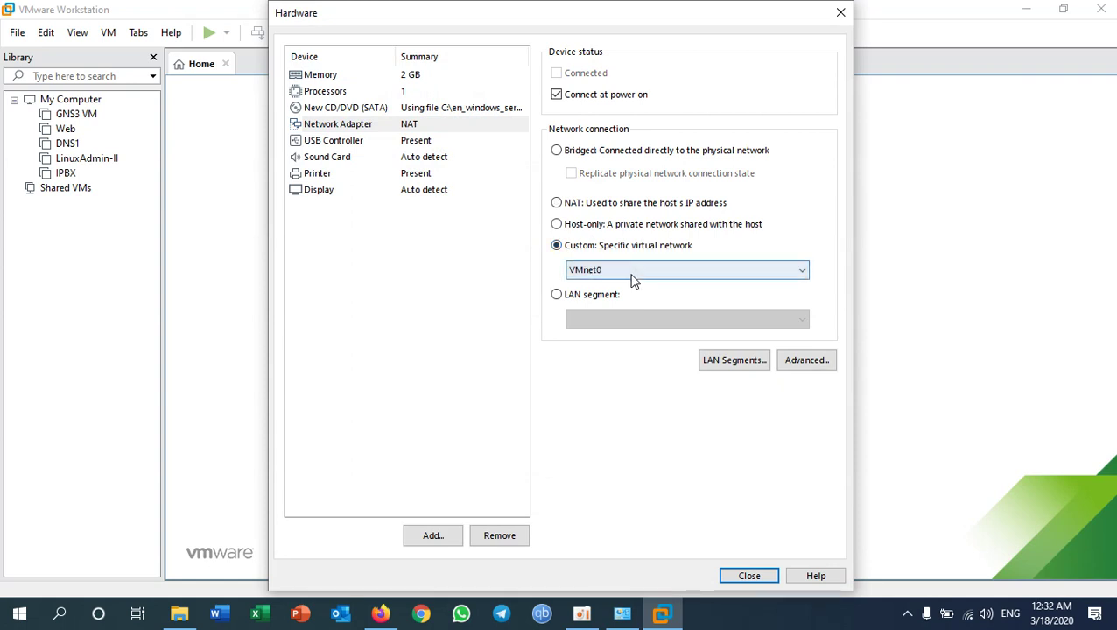
{"action": "left_click", "coordinate": [602, 272]}
{"action": "left_click", "coordinate": [606, 314]}
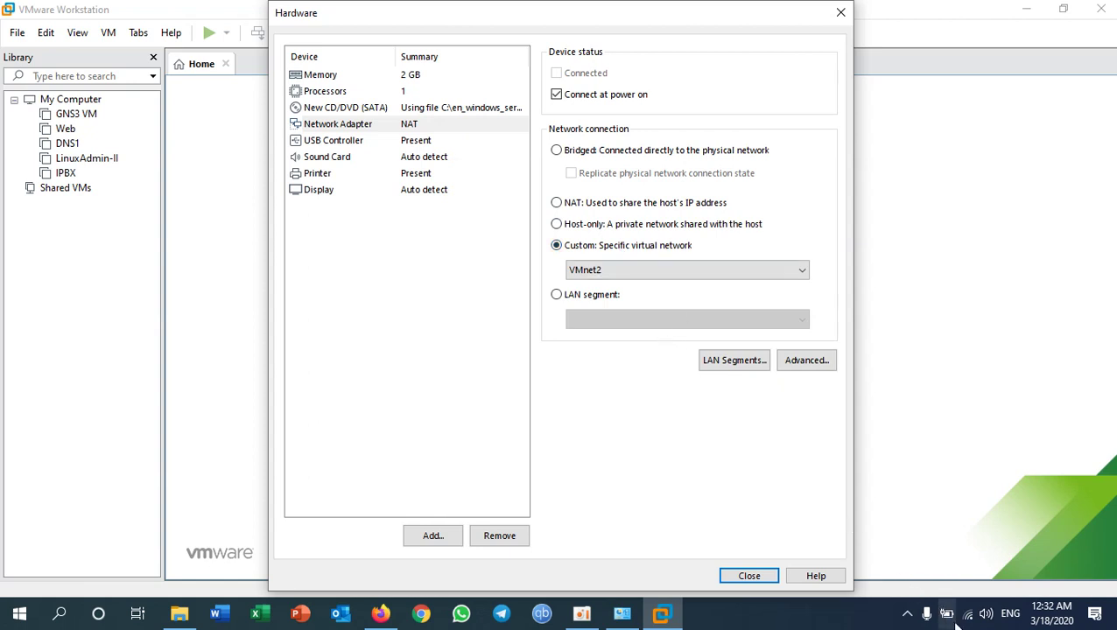
{"action": "mouse_move", "coordinate": [966, 620]}
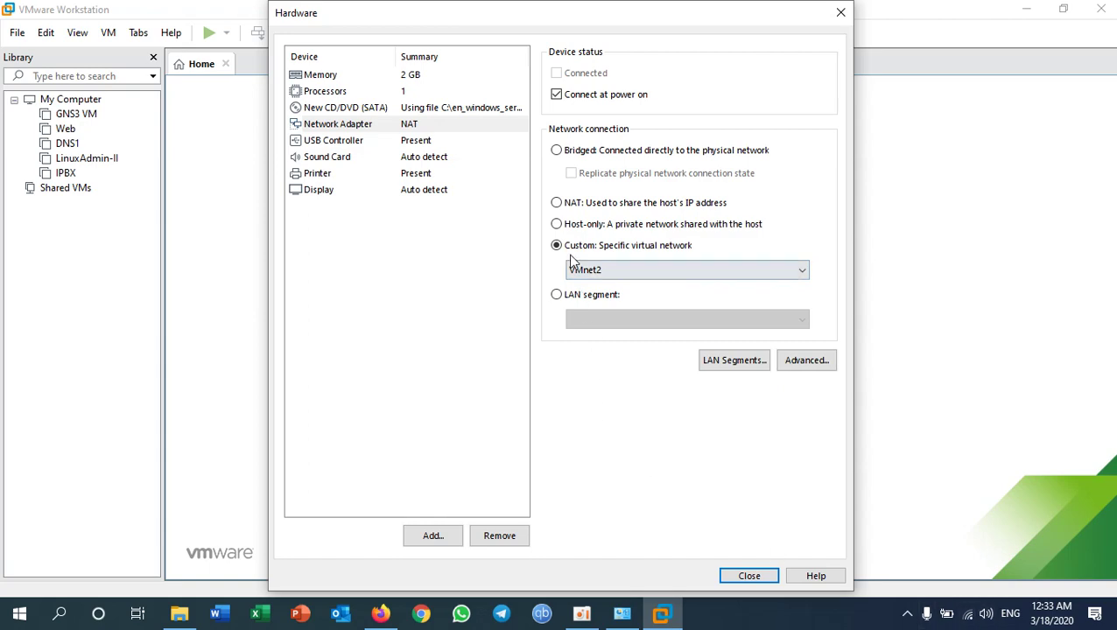
{"action": "left_click", "coordinate": [746, 578]}
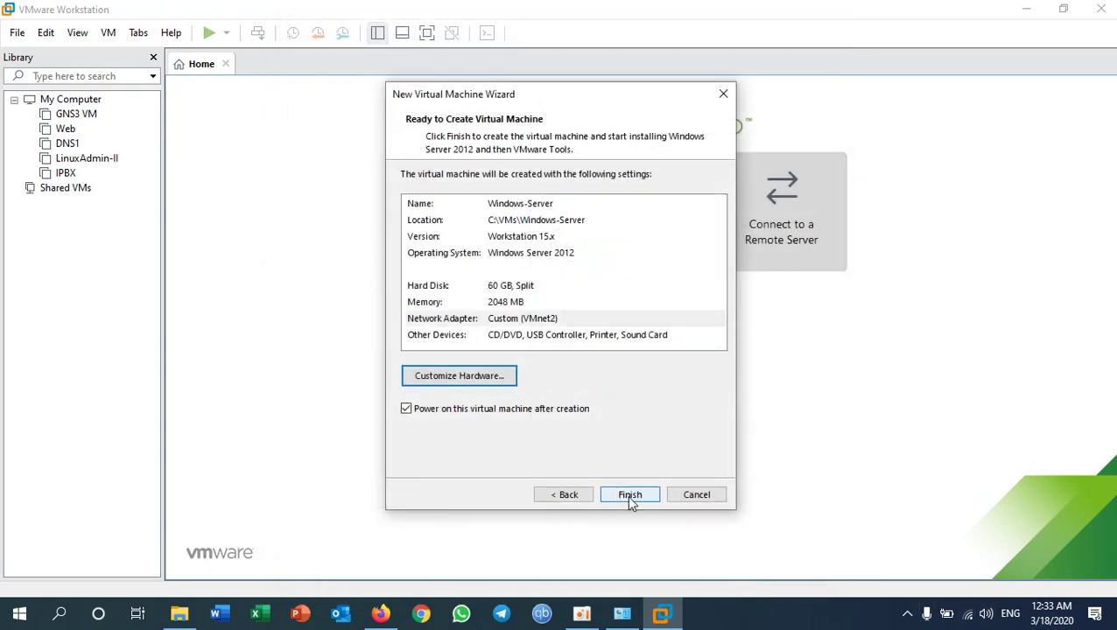
Step: Create the Windows-Server VM, dismiss the virtual printing warning, and view its installation windowed
{"action": "left_click", "coordinate": [629, 496]}
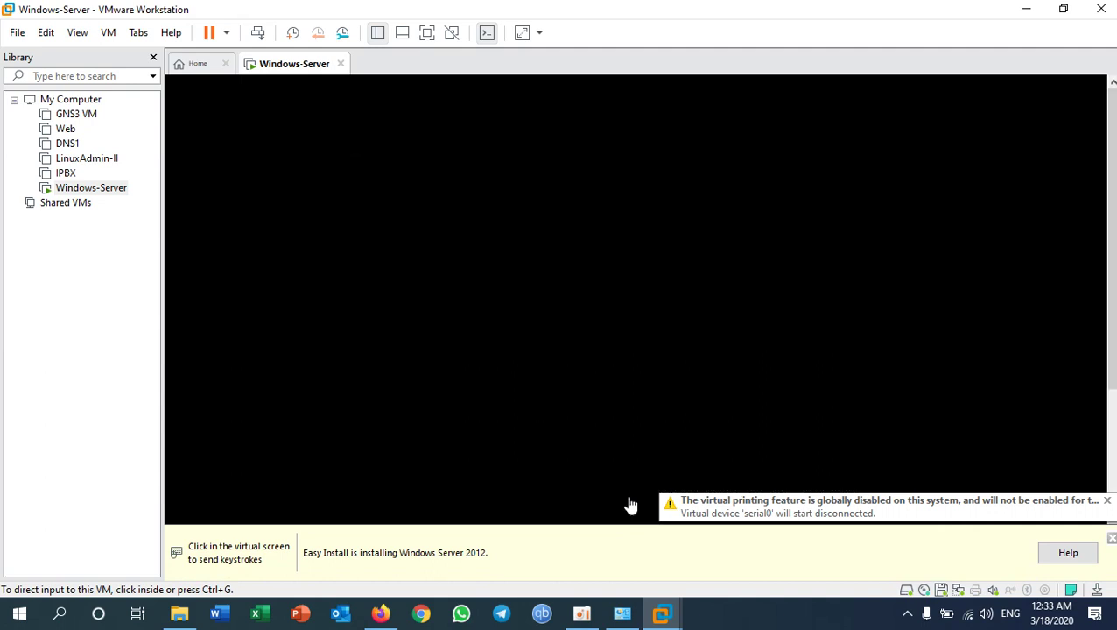
{"action": "left_click", "coordinate": [1107, 502]}
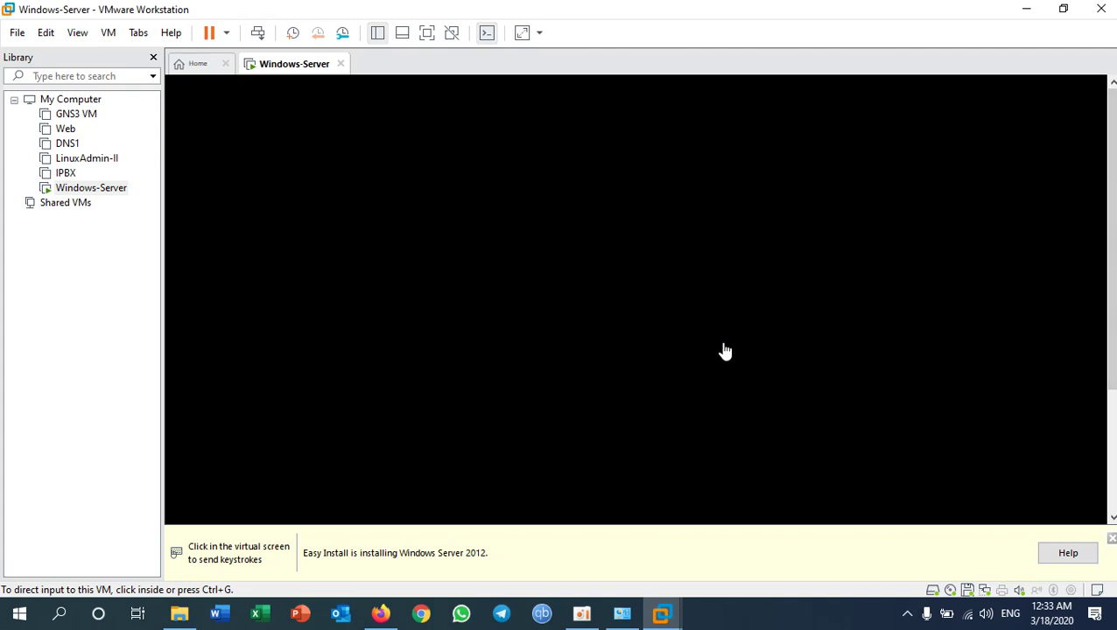
{"action": "key", "text": "ctrl+alt+Return"}
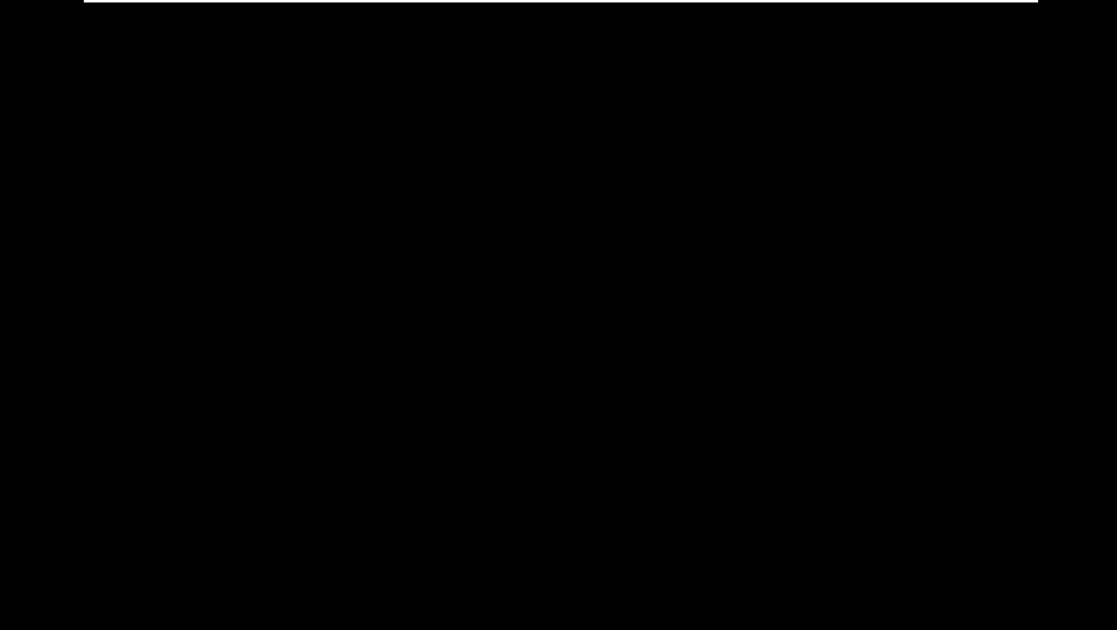
{"action": "key", "text": "ctrl+alt+Return"}
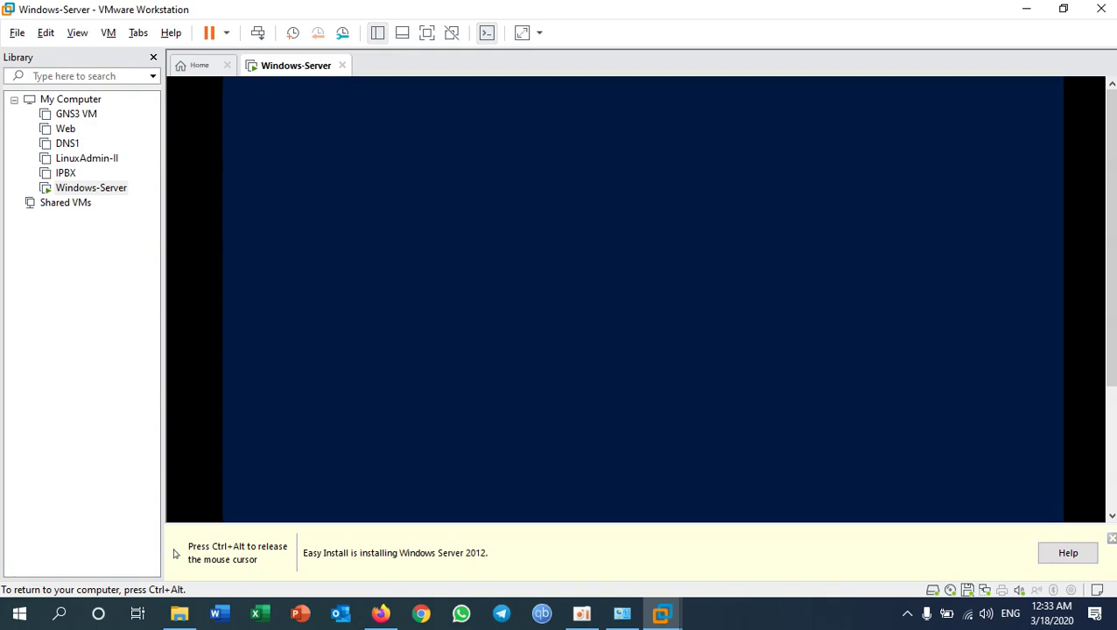
Step: Return the VM to full screen, then confirm the VMware Tools restart once setup finishes
{"action": "key", "text": "ctrl+alt+Return"}
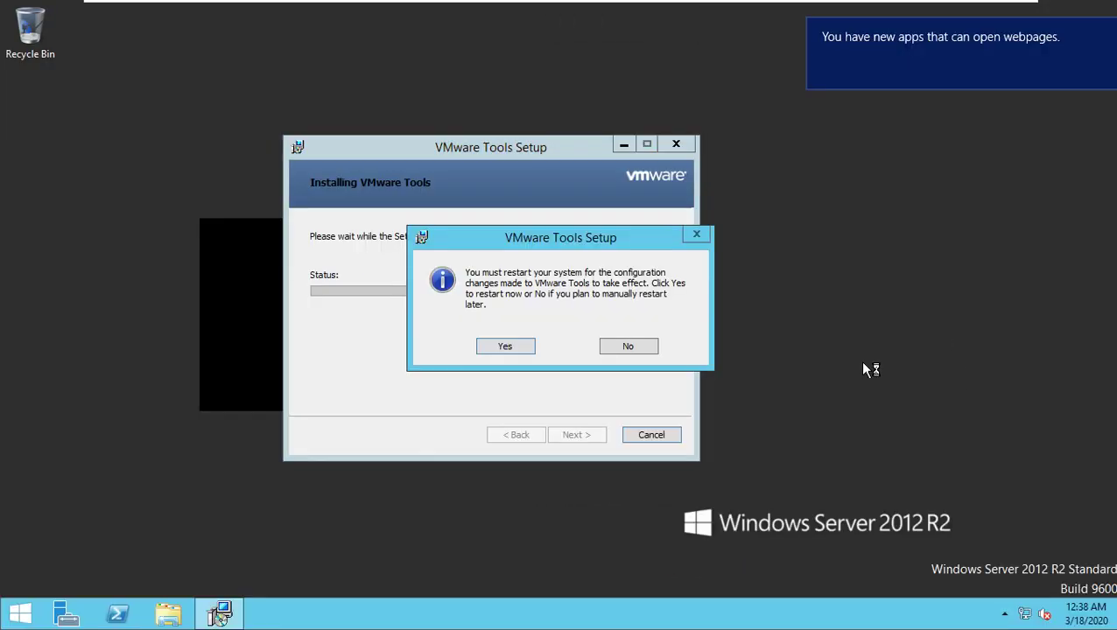
{"action": "left_click", "coordinate": [506, 346]}
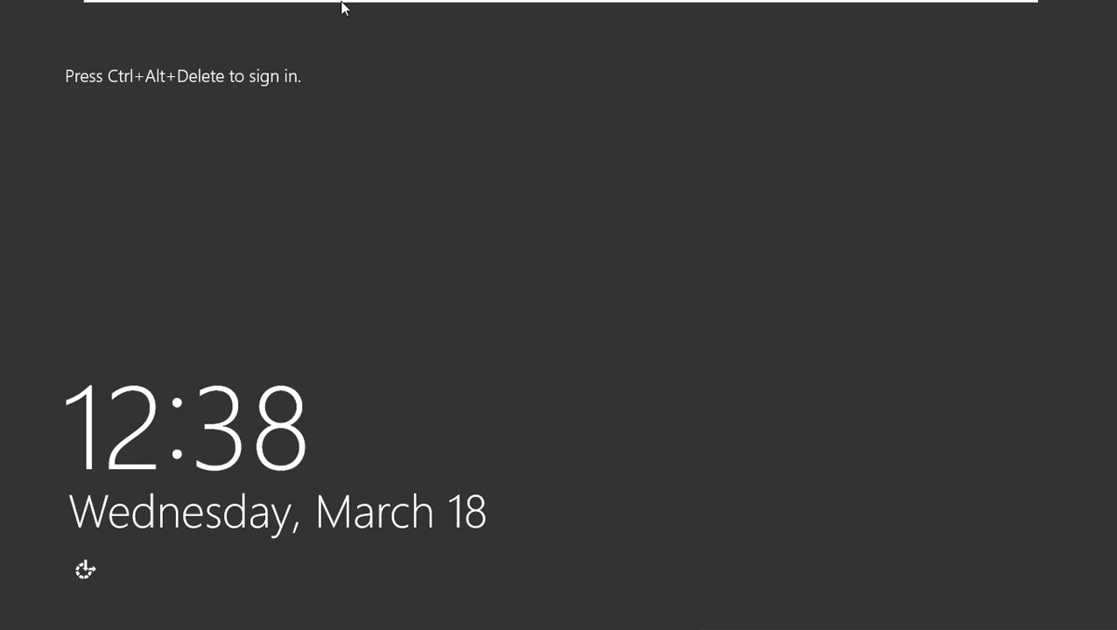
Step: Send Ctrl+Alt+Del from the toolbar to reach the server's password sign-in prompt
{"action": "mouse_move", "coordinate": [348, 3]}
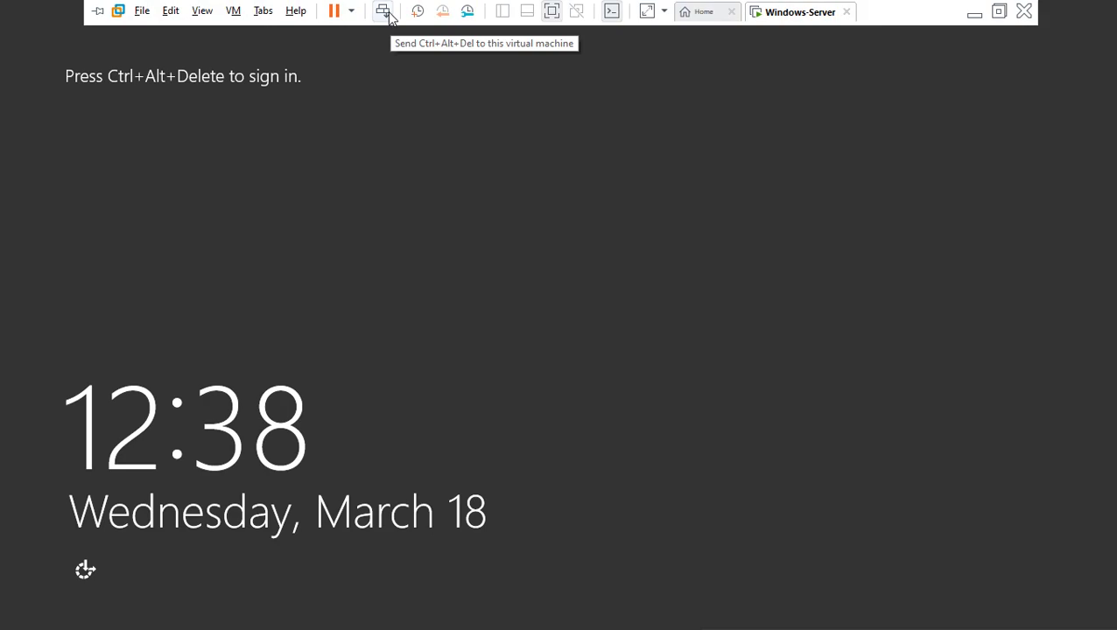
{"action": "left_click", "coordinate": [387, 18]}
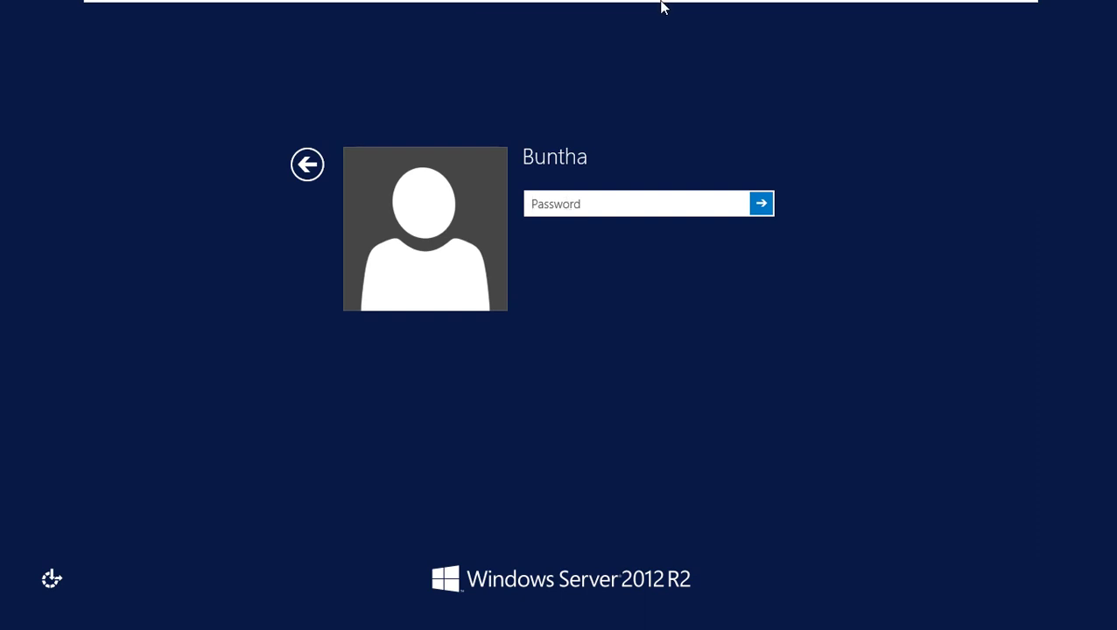
Step: Back in full screen, sign in to the Windows Server VM with the account password
{"action": "mouse_move", "coordinate": [662, 4]}
{"action": "key", "text": "ctrl+alt+Return"}
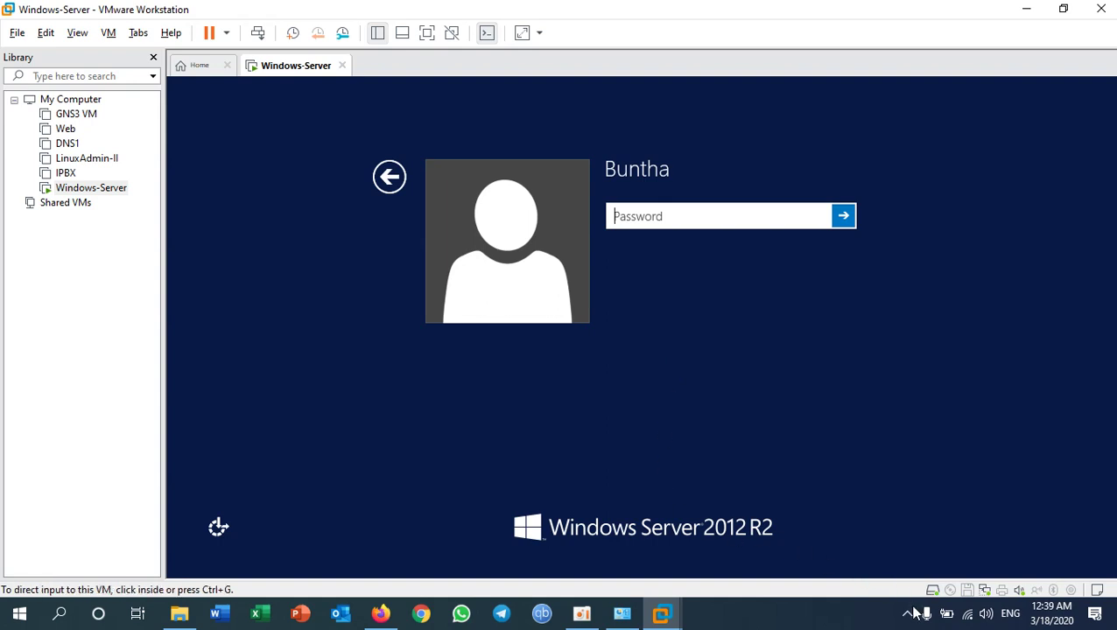
{"action": "left_click", "coordinate": [910, 614]}
{"action": "left_click", "coordinate": [911, 613]}
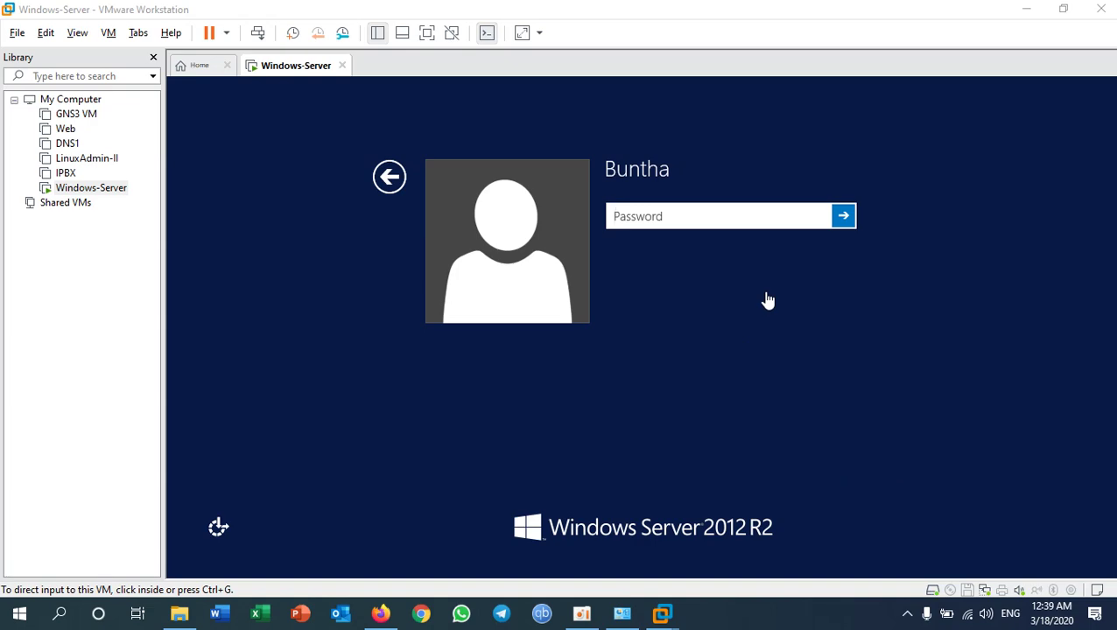
{"action": "key", "text": "ctrl+alt+Return"}
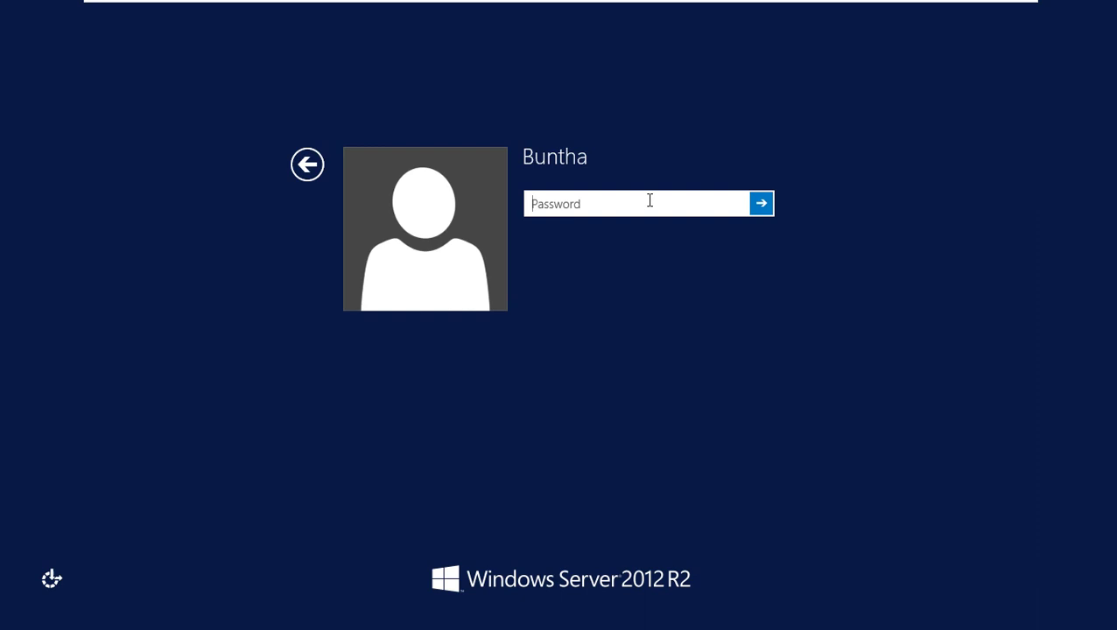
{"action": "type", "text": "••••••••"}
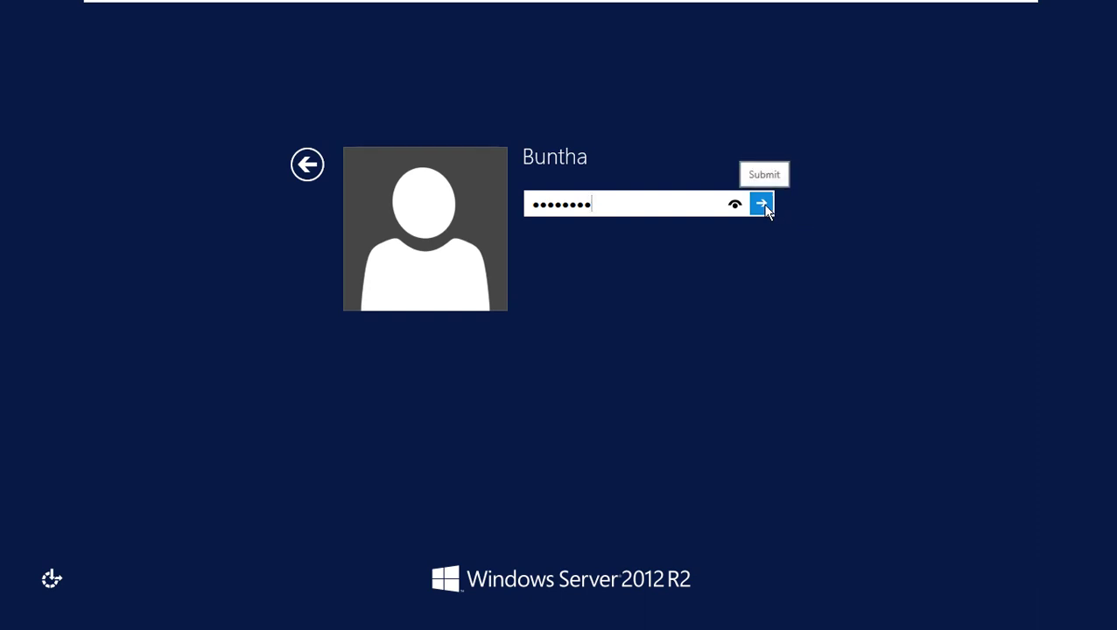
{"action": "left_click", "coordinate": [762, 205]}
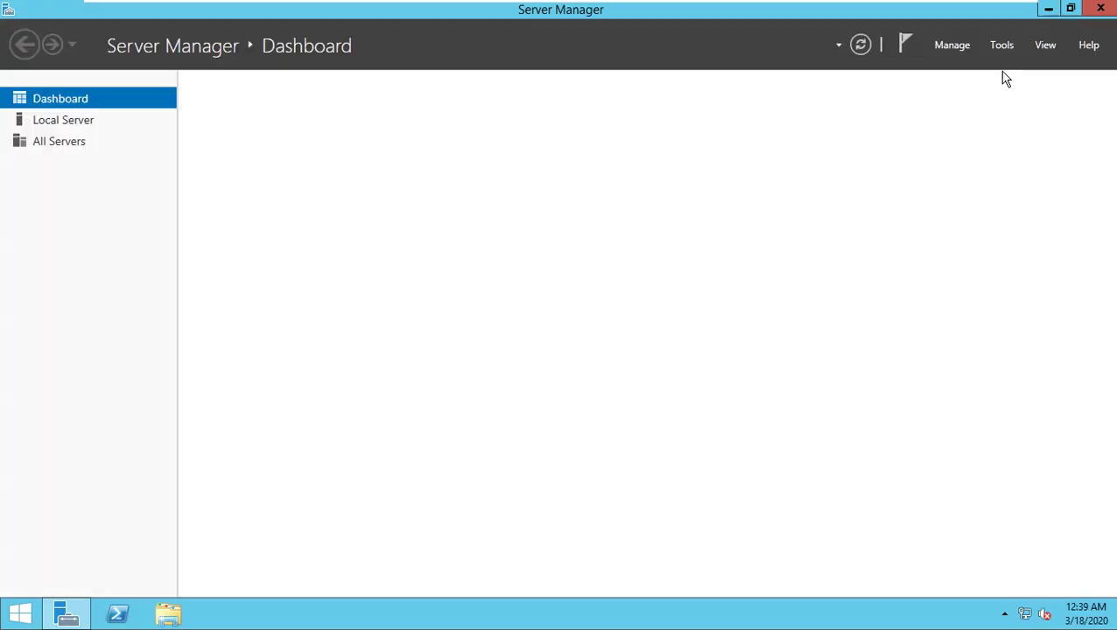
Step: Check the VM's Ethernet0 details in Network and Sharing Center, showing address 192.168.10.9
{"action": "right_click", "coordinate": [1025, 614]}
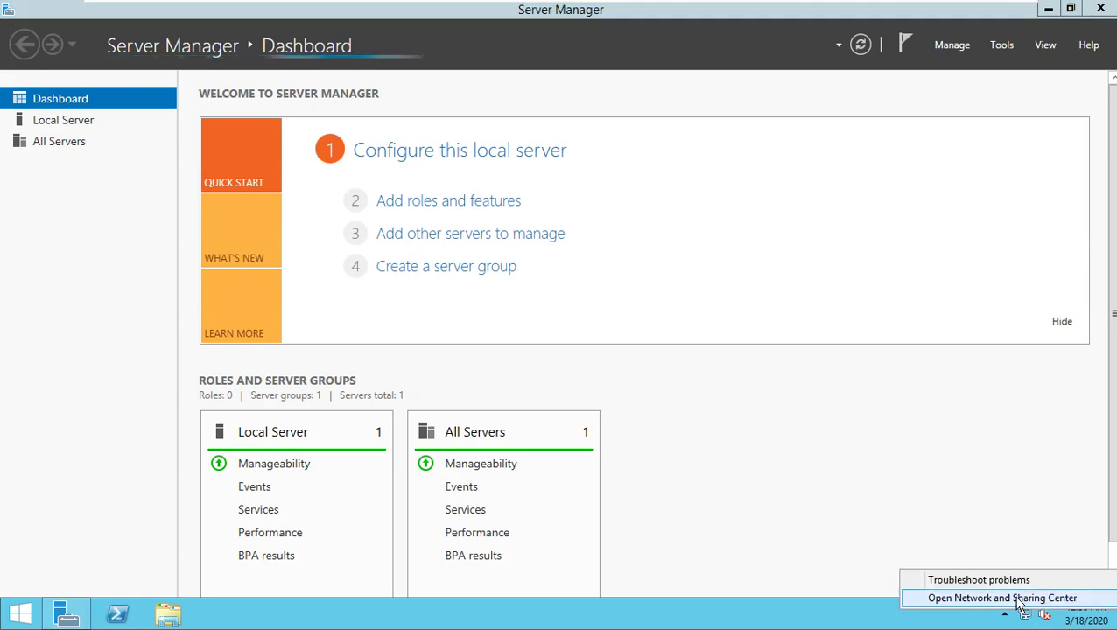
{"action": "left_click", "coordinate": [1027, 598]}
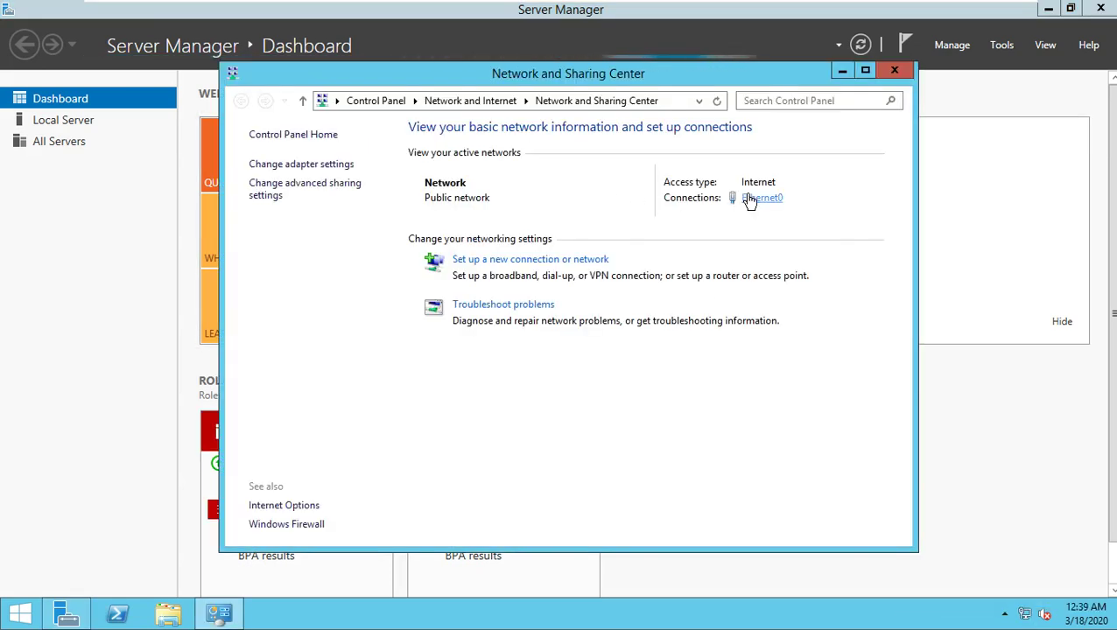
{"action": "left_click", "coordinate": [750, 199]}
{"action": "left_click", "coordinate": [471, 298]}
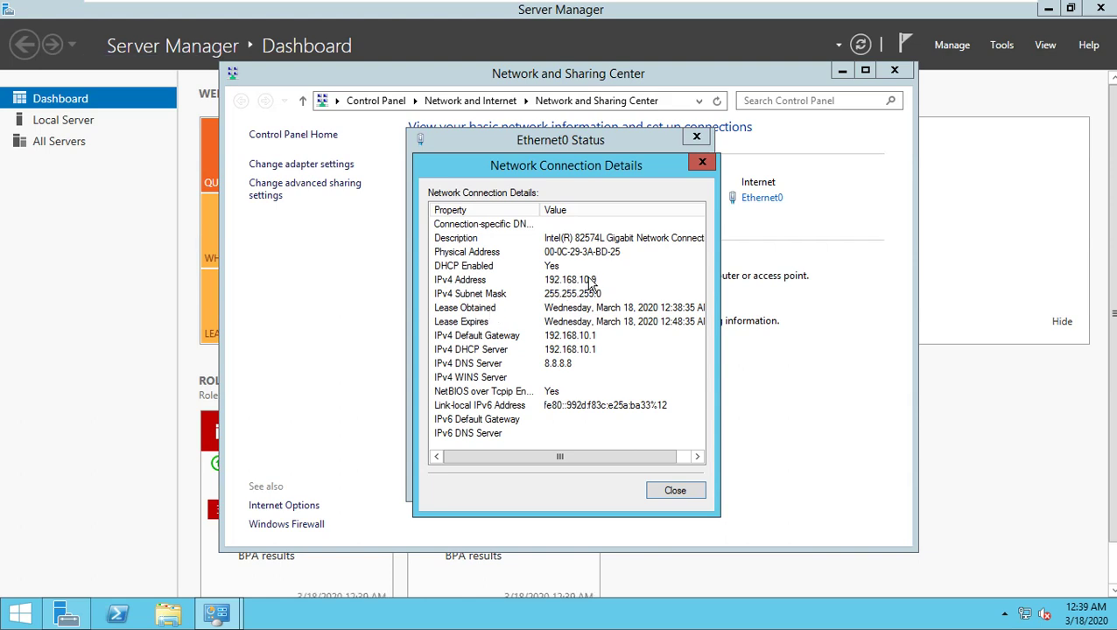
{"action": "left_click", "coordinate": [699, 492]}
{"action": "left_click", "coordinate": [693, 481]}
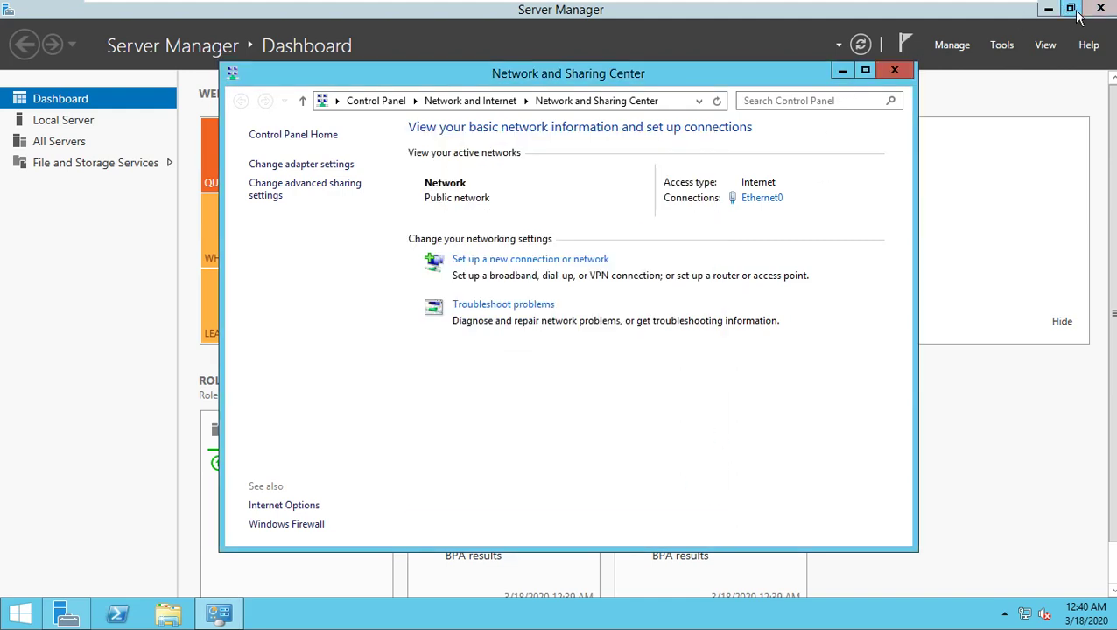
Step: Compare against the host's Wi-Fi details (192.168.10.3), then return to the full-screen VM
{"action": "left_click", "coordinate": [1049, 9]}
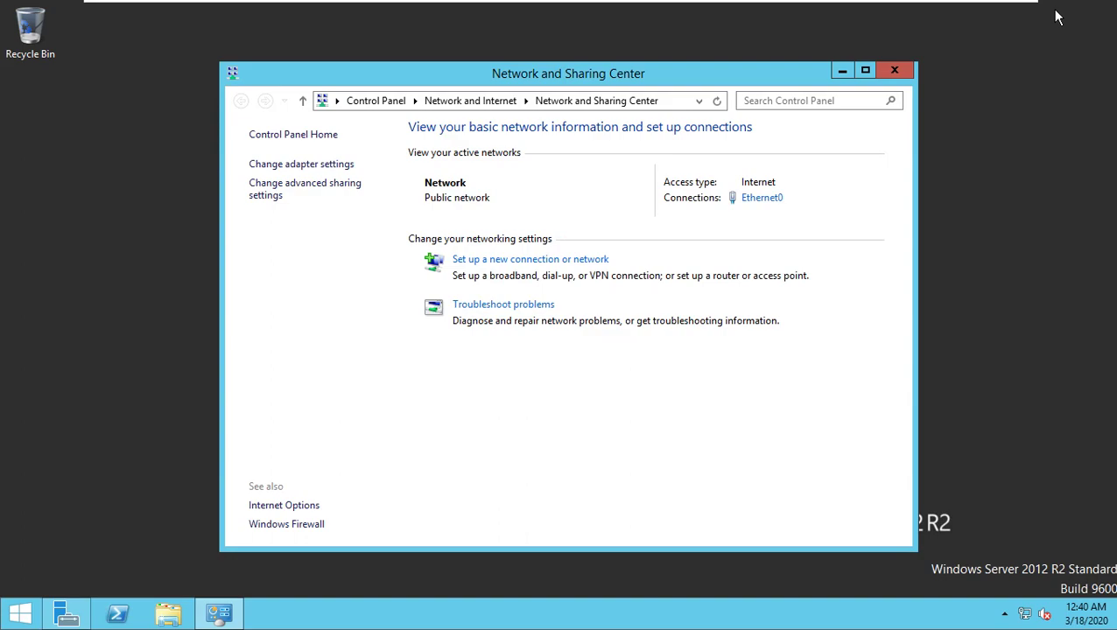
{"action": "left_click", "coordinate": [973, 12]}
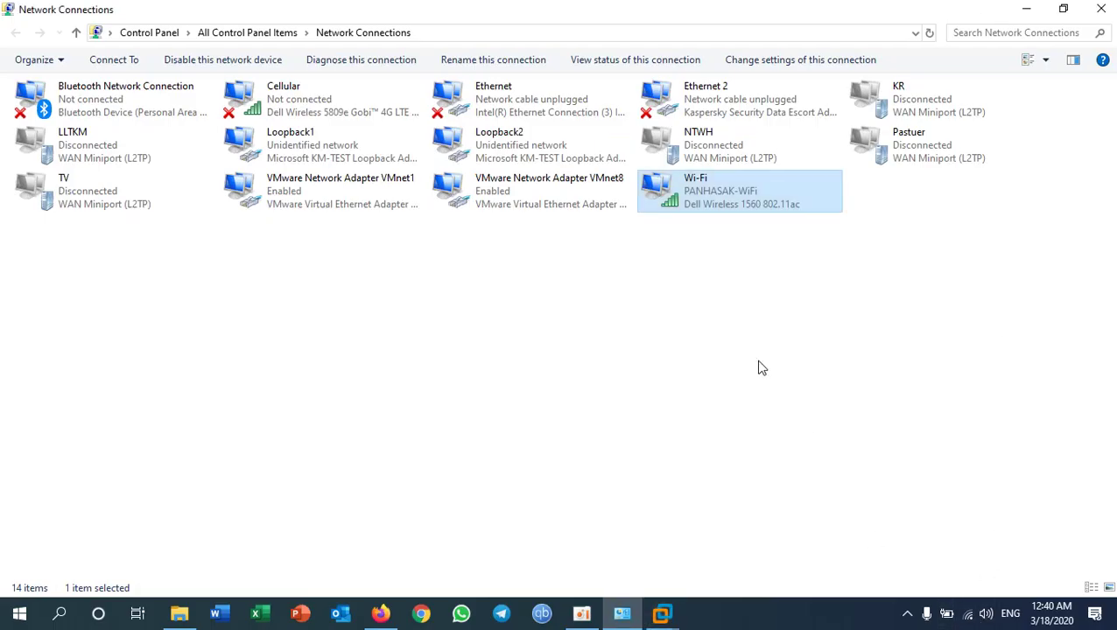
{"action": "right_click", "coordinate": [711, 199]}
{"action": "left_click", "coordinate": [755, 245]}
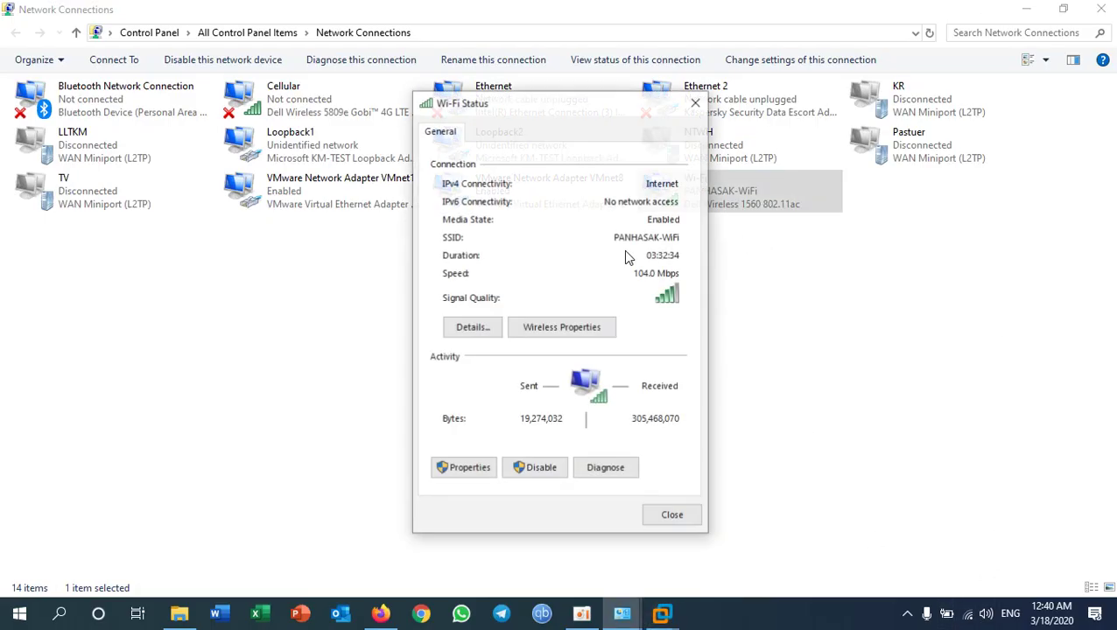
{"action": "left_click", "coordinate": [458, 330]}
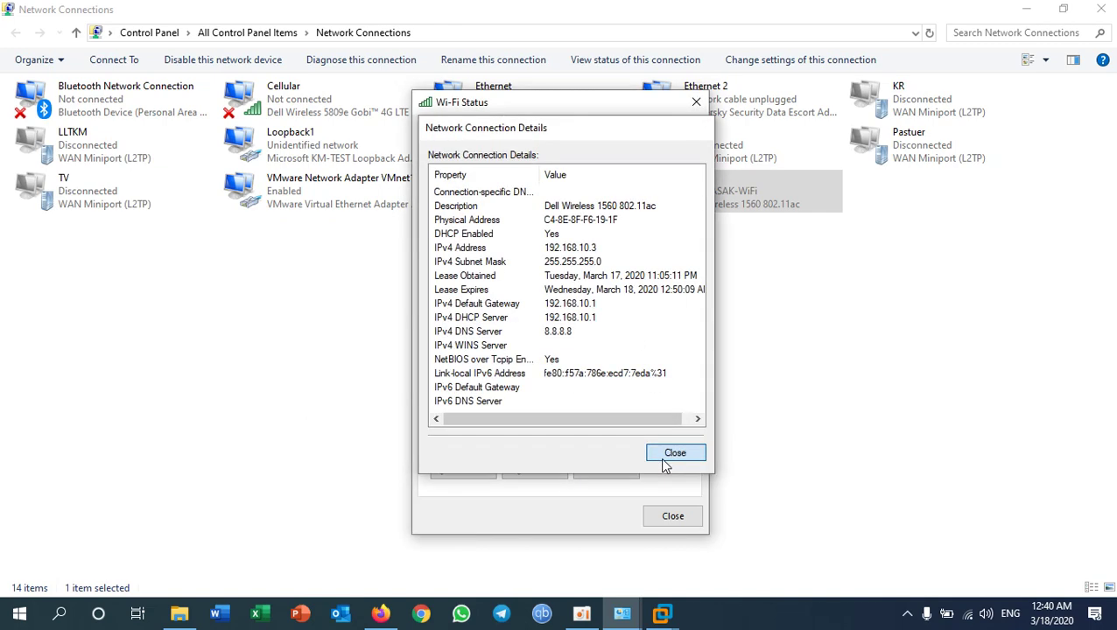
{"action": "left_click", "coordinate": [673, 453]}
{"action": "left_click", "coordinate": [671, 516]}
{"action": "left_click", "coordinate": [662, 613]}
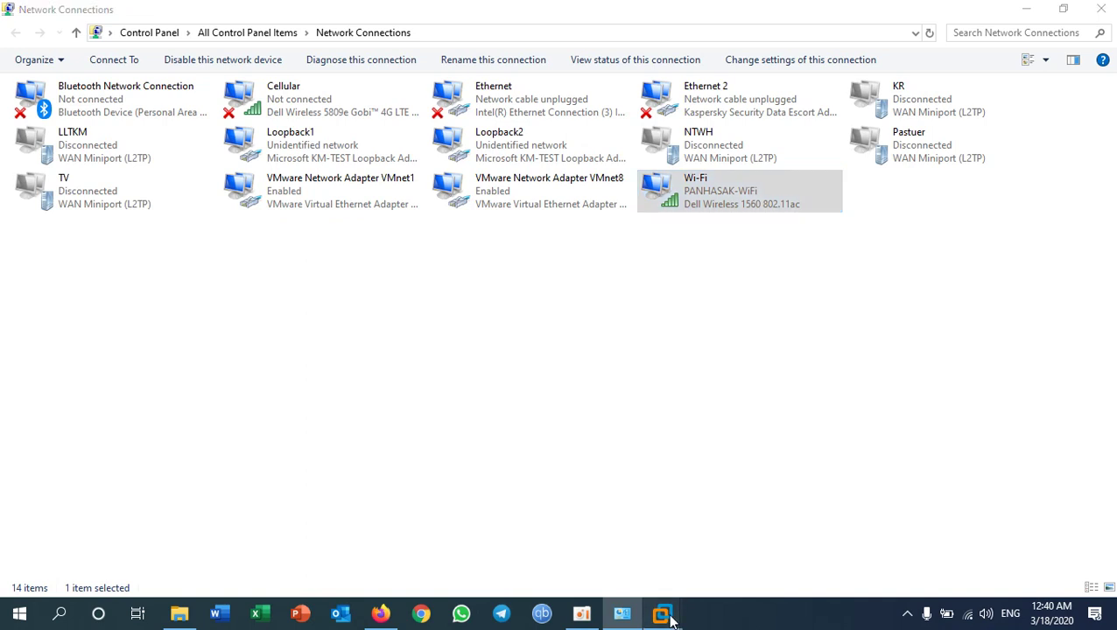
{"action": "left_click", "coordinate": [754, 495]}
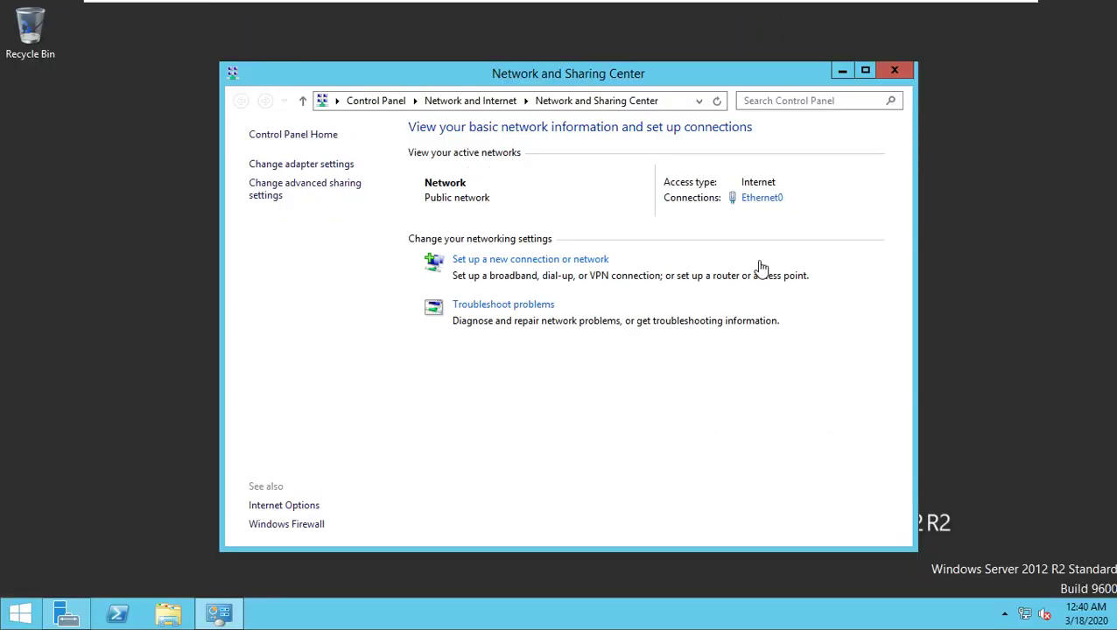
Step: Give Ethernet0 static IP 192.168.10.100, mask 255.255.255.0, gateway 192.168.10.1, DNS 8.8.8.8
{"action": "left_click", "coordinate": [760, 198]}
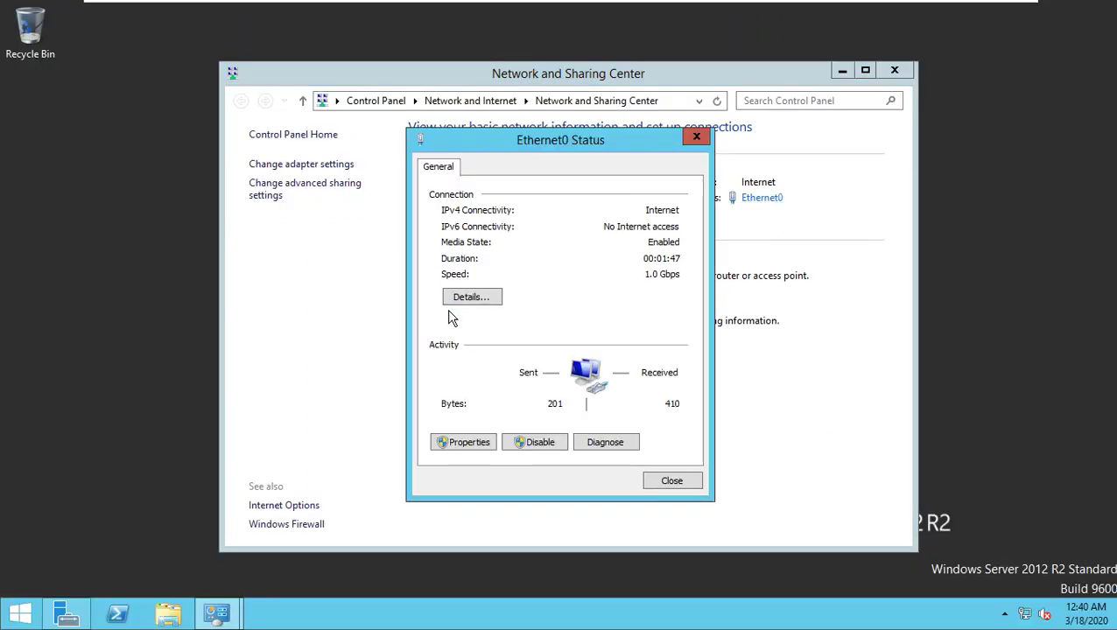
{"action": "left_click", "coordinate": [471, 443]}
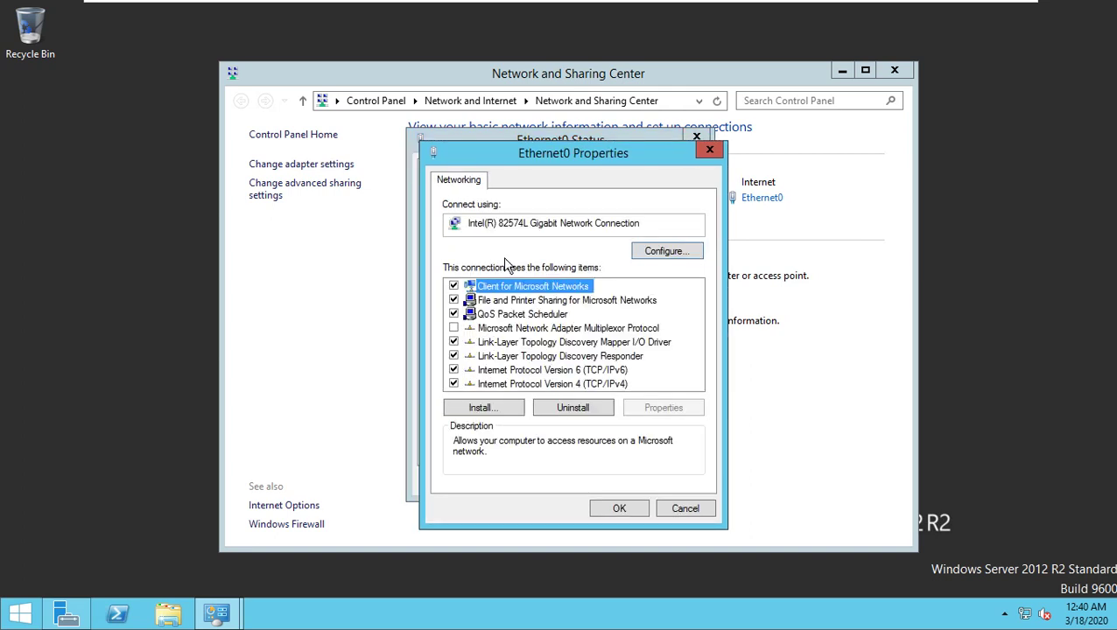
{"action": "double_click", "coordinate": [589, 385]}
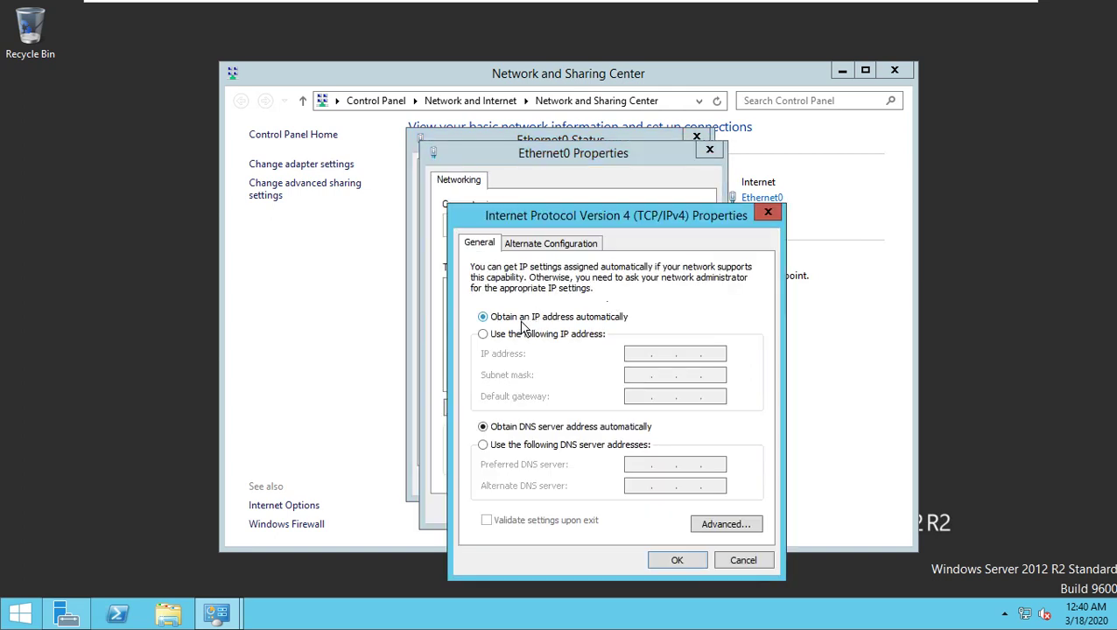
{"action": "left_click", "coordinate": [504, 335]}
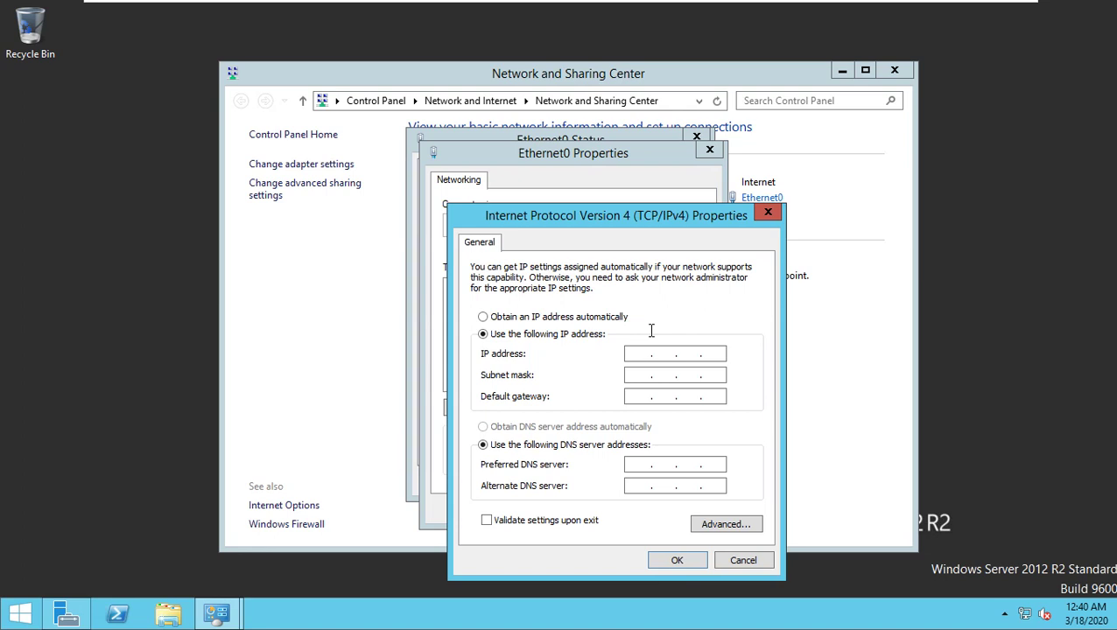
{"action": "type", "text": "192 . 168 . 10 . 100"}
{"action": "key", "text": "Tab"}
{"action": "key", "text": "Tab"}
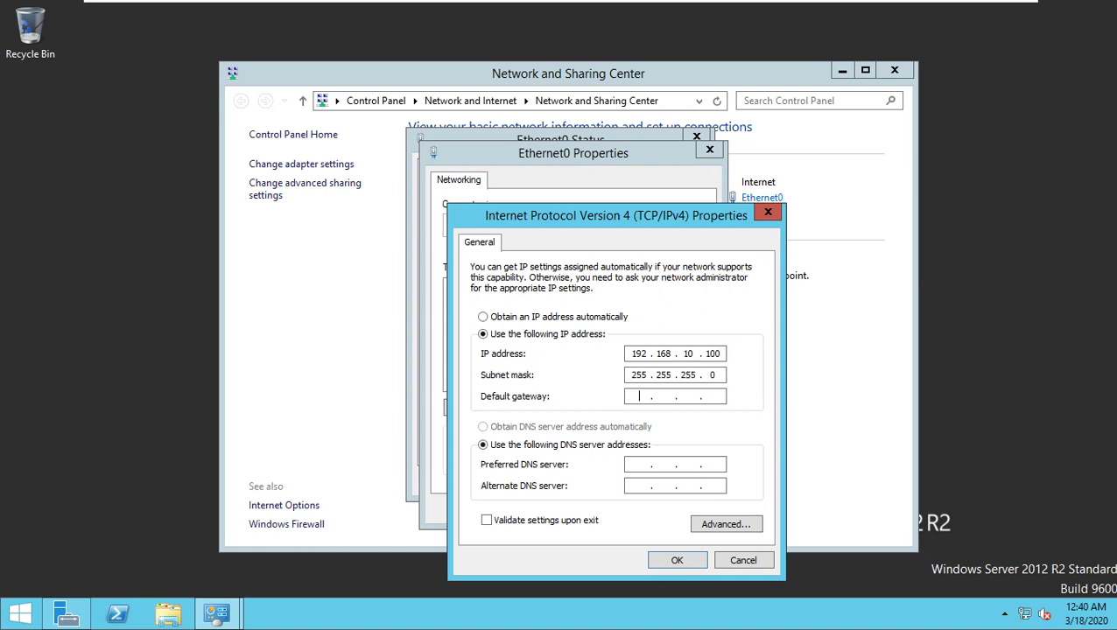
{"action": "type", "text": "192 . 168 . 10 . 1"}
{"action": "key", "text": "Tab"}
{"action": "key", "text": "Tab"}
{"action": "type", "text": "8.8.8.8"}
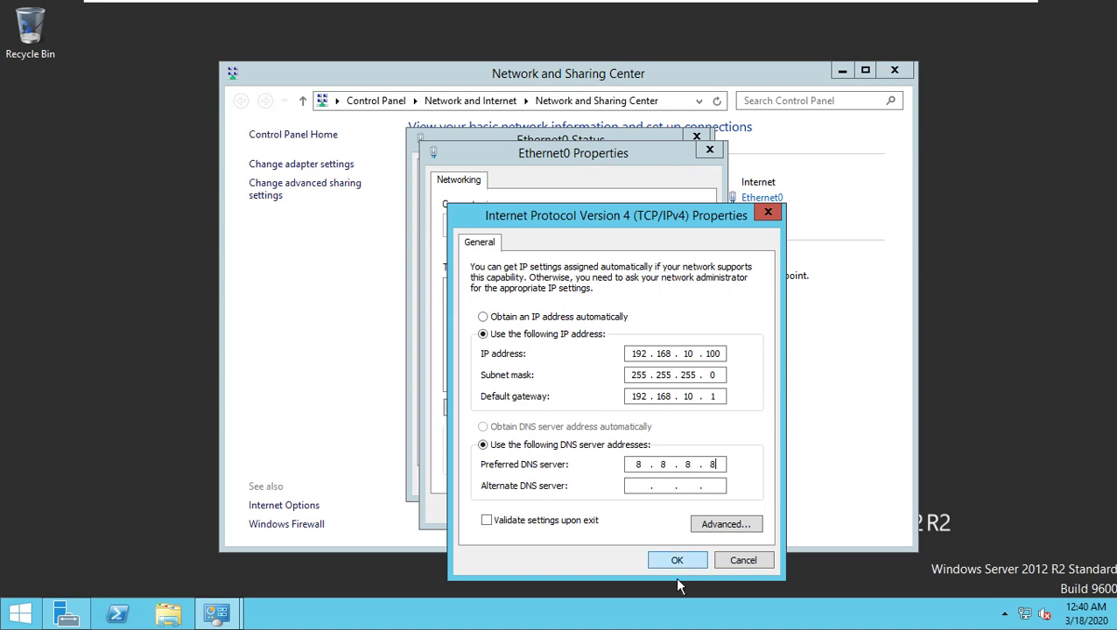
{"action": "left_click", "coordinate": [677, 560]}
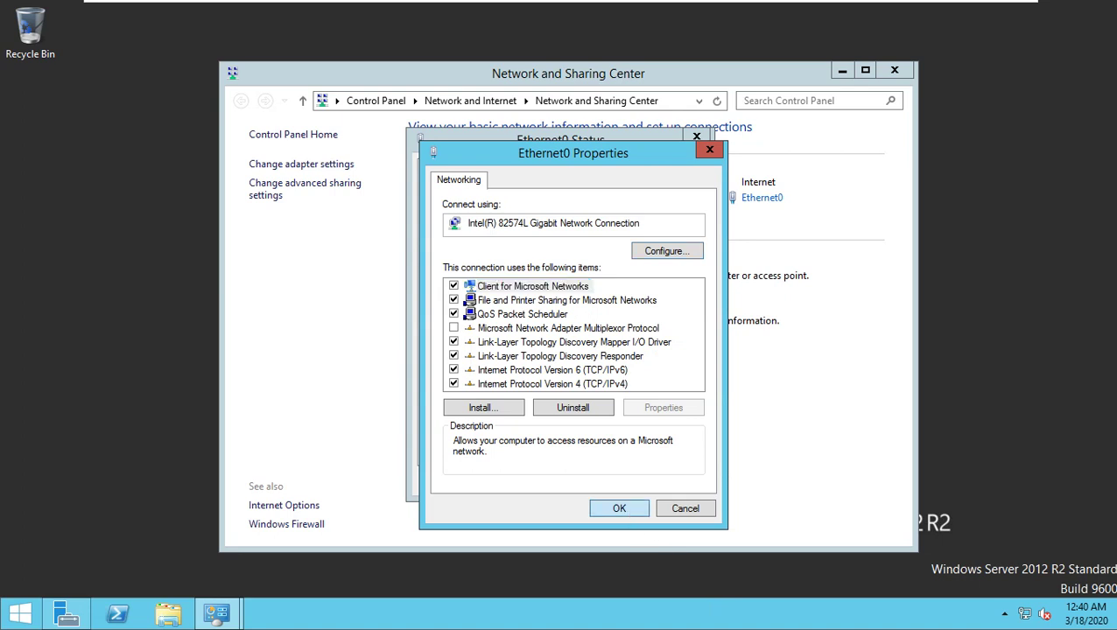
{"action": "left_click", "coordinate": [619, 508]}
{"action": "left_click", "coordinate": [674, 486]}
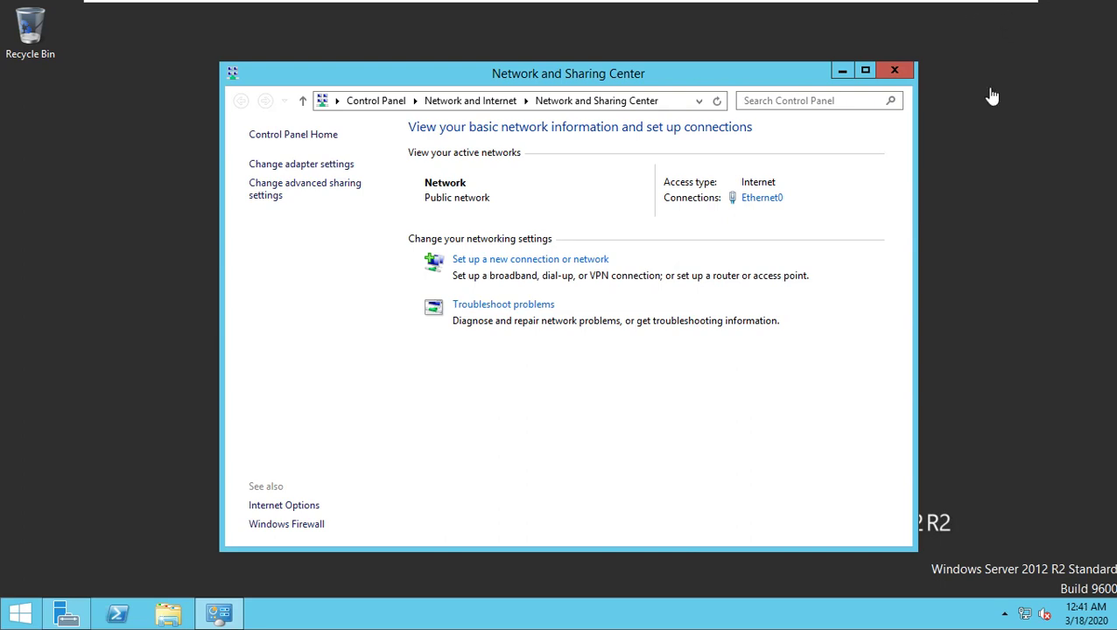
Step: On the host, close the network connections, the product key browser page and the key folder
{"action": "left_click", "coordinate": [976, 7]}
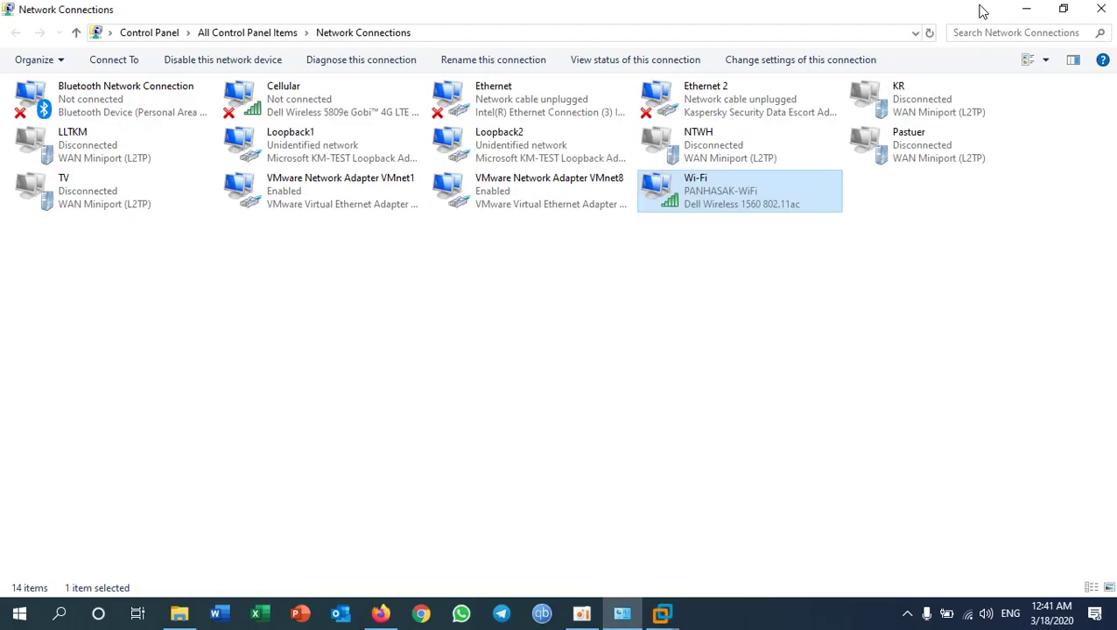
{"action": "left_click", "coordinate": [1033, 16]}
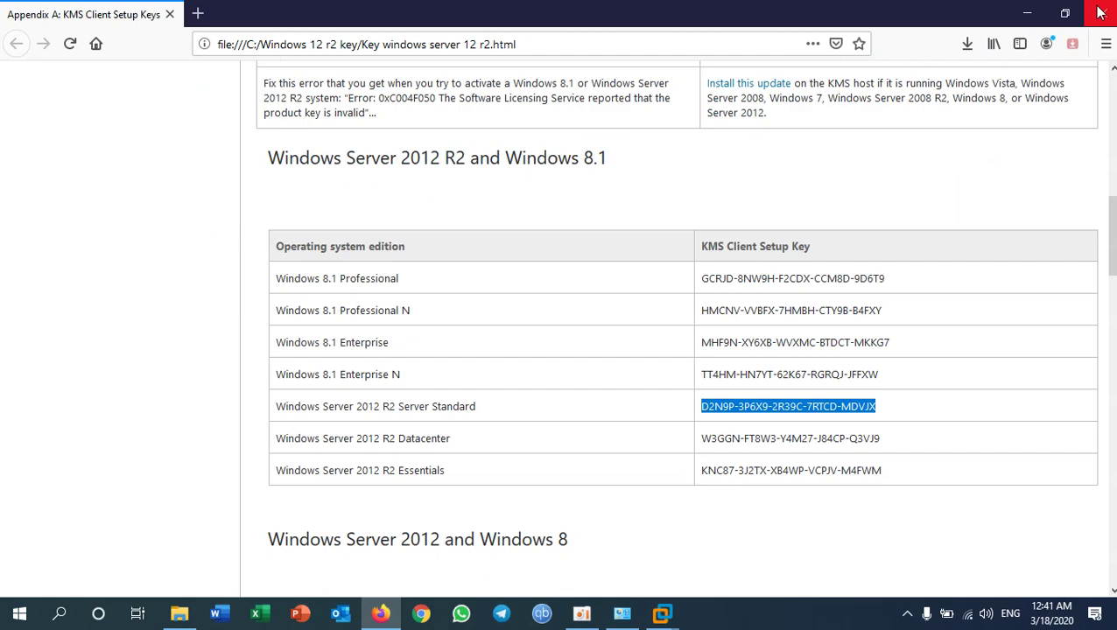
{"action": "left_click", "coordinate": [1100, 13]}
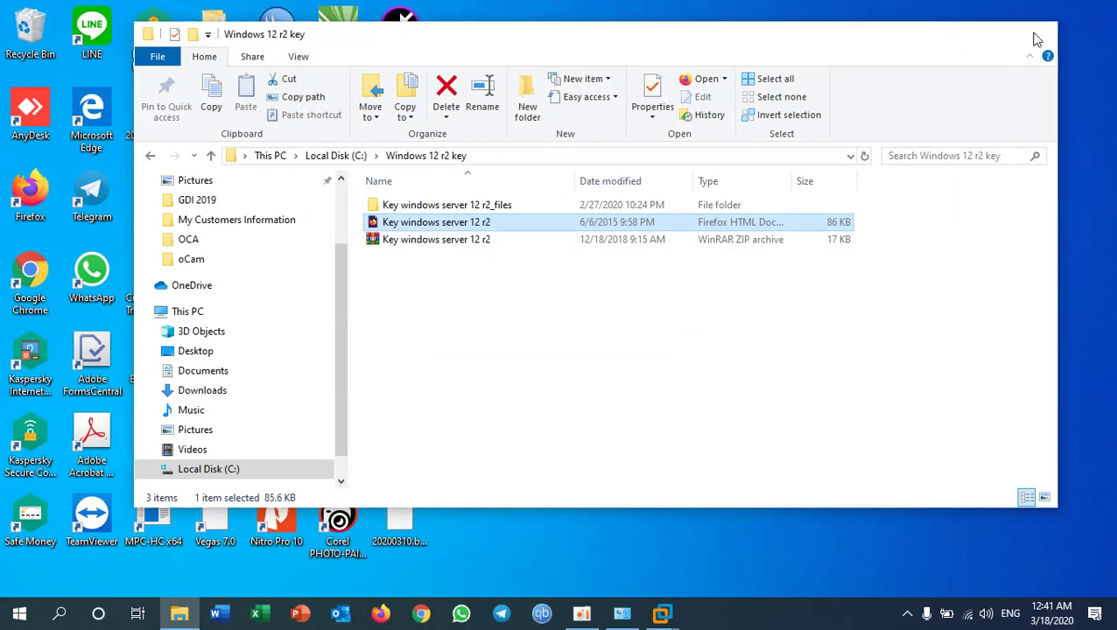
{"action": "left_click", "coordinate": [1037, 33]}
Step: Run a continuous ping 192.168.10.100 -t from Command Prompt, fixing the stray 'g' typo
{"action": "key", "text": "super+r"}
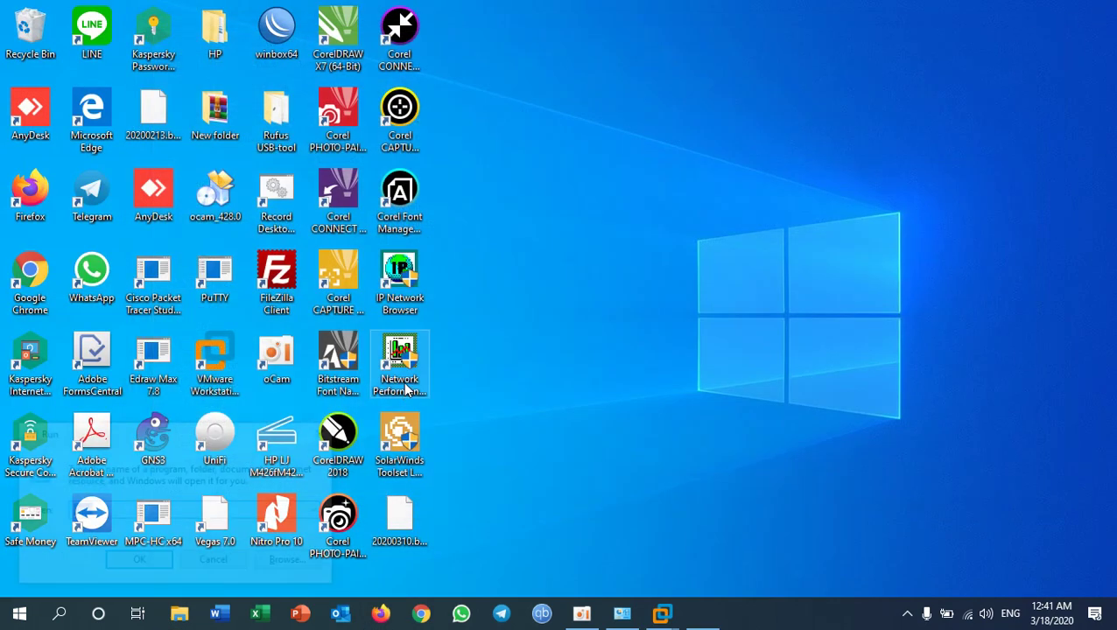
{"action": "key", "text": "Return"}
{"action": "type", "text": "p"}
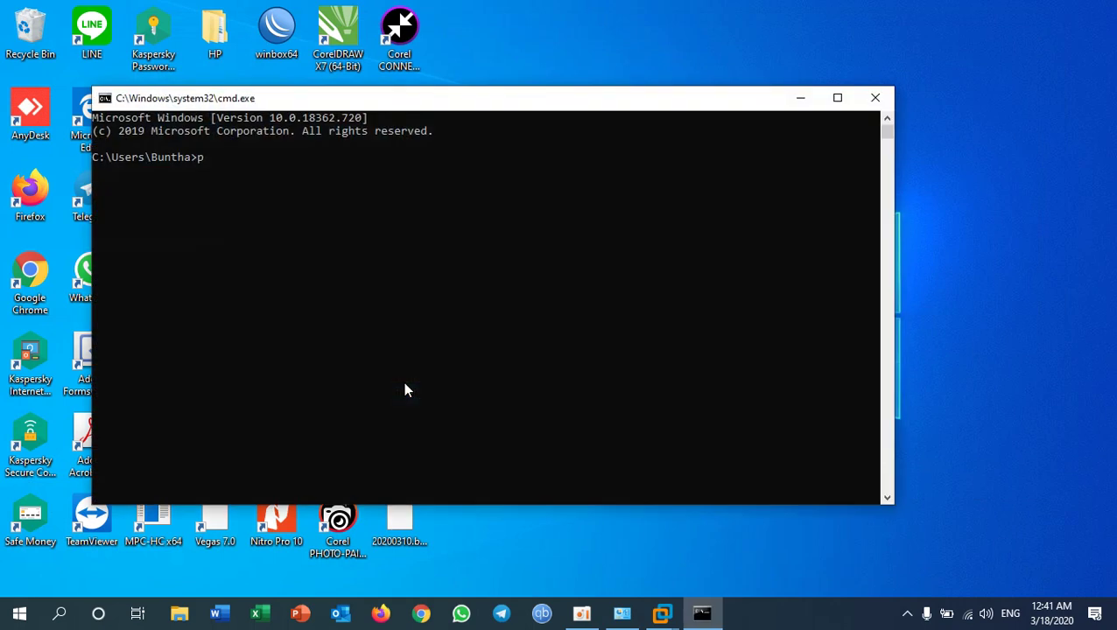
{"action": "type", "text": "ing 192.168.10.100 -tg"}
{"action": "key", "text": "Return"}
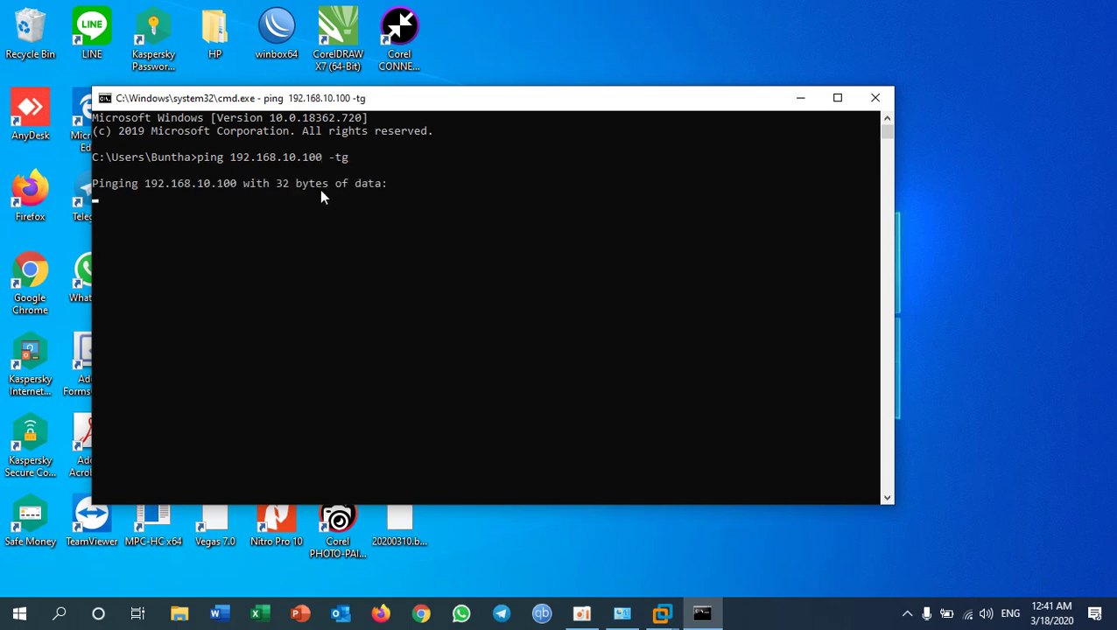
{"action": "key", "text": "ctrl+c"}
{"action": "key", "text": "Up"}
{"action": "key", "text": "BackSpace"}
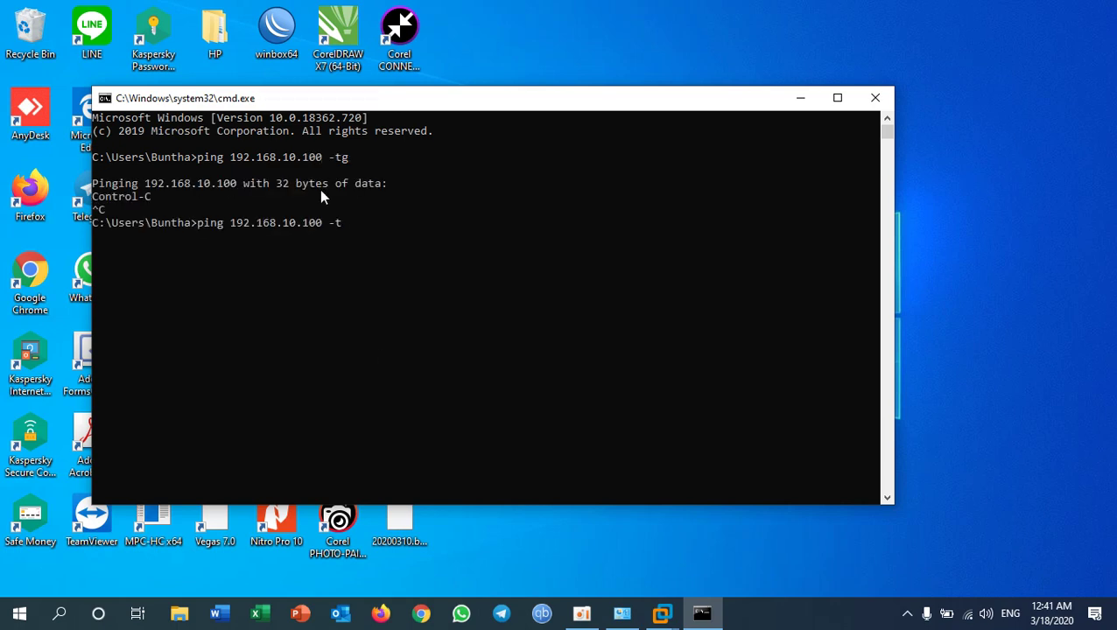
{"action": "key", "text": "Return"}
Step: Narrow the console, move it to the upper right, and switch between the VM and timed-out ping
{"action": "left_click_drag", "start_coordinate": [893, 277], "coordinate": [531, 271]}
{"action": "left_click_drag", "start_coordinate": [281, 102], "coordinate": [872, 25]}
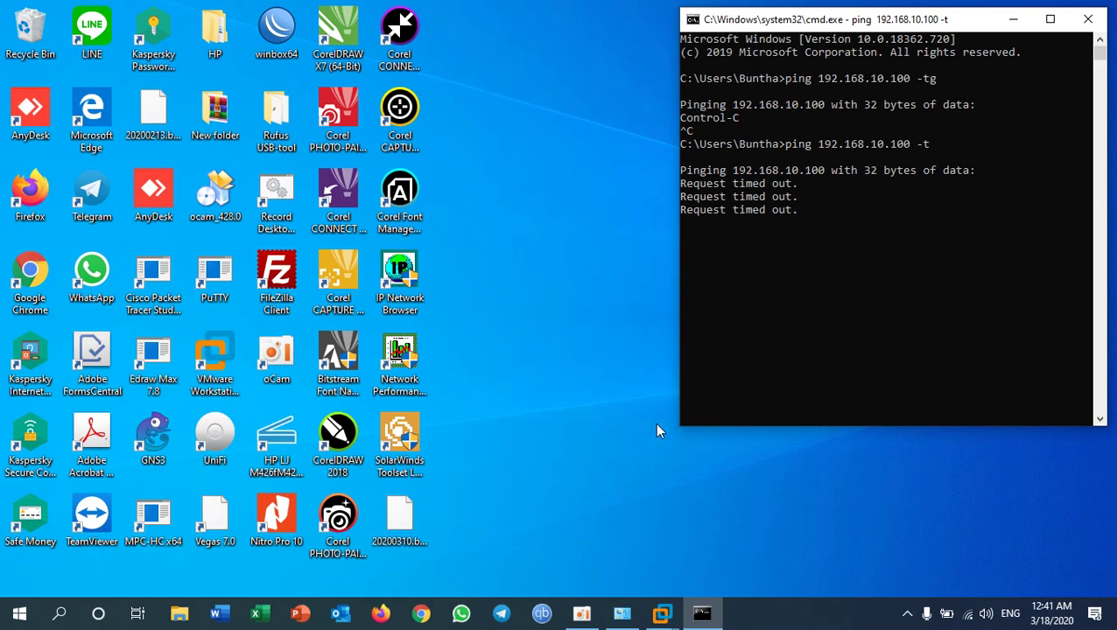
{"action": "mouse_move", "coordinate": [659, 617]}
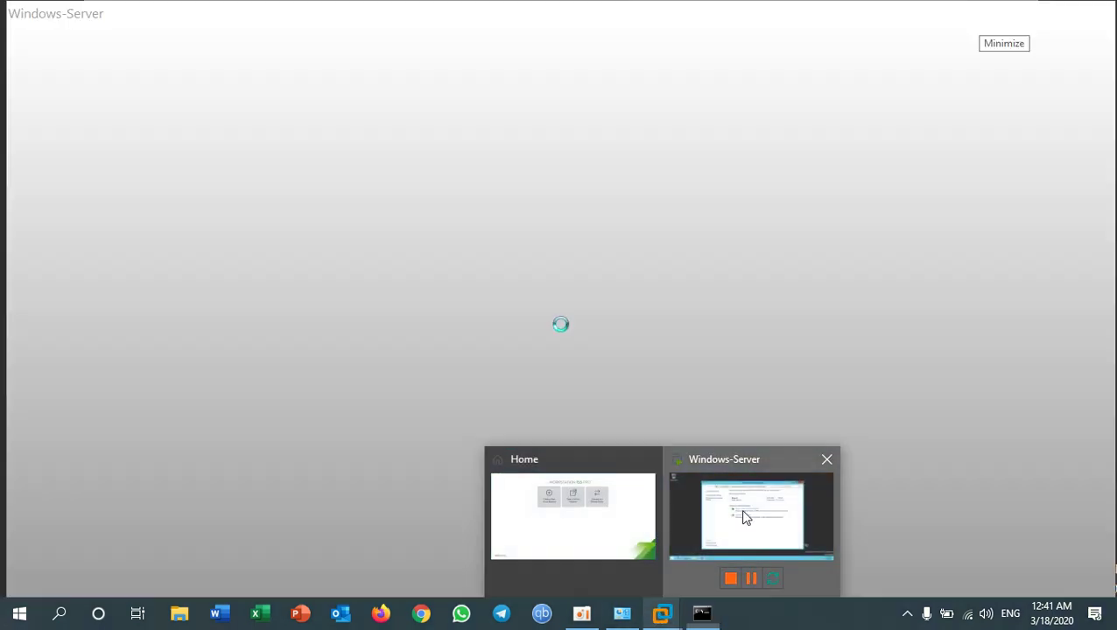
{"action": "left_click", "coordinate": [740, 509]}
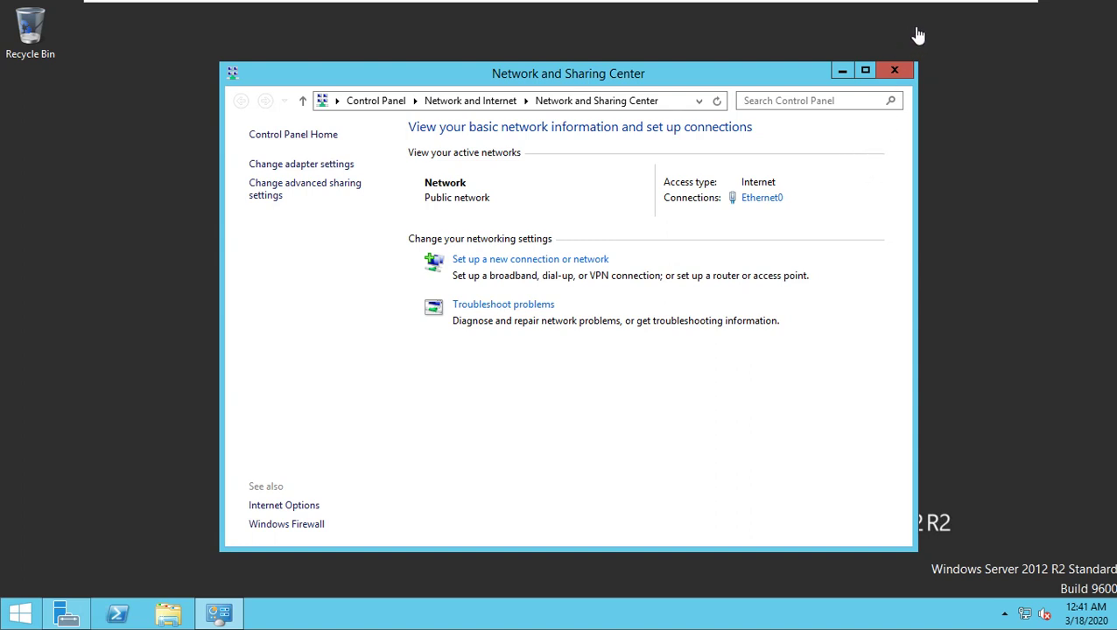
{"action": "left_click", "coordinate": [978, 9]}
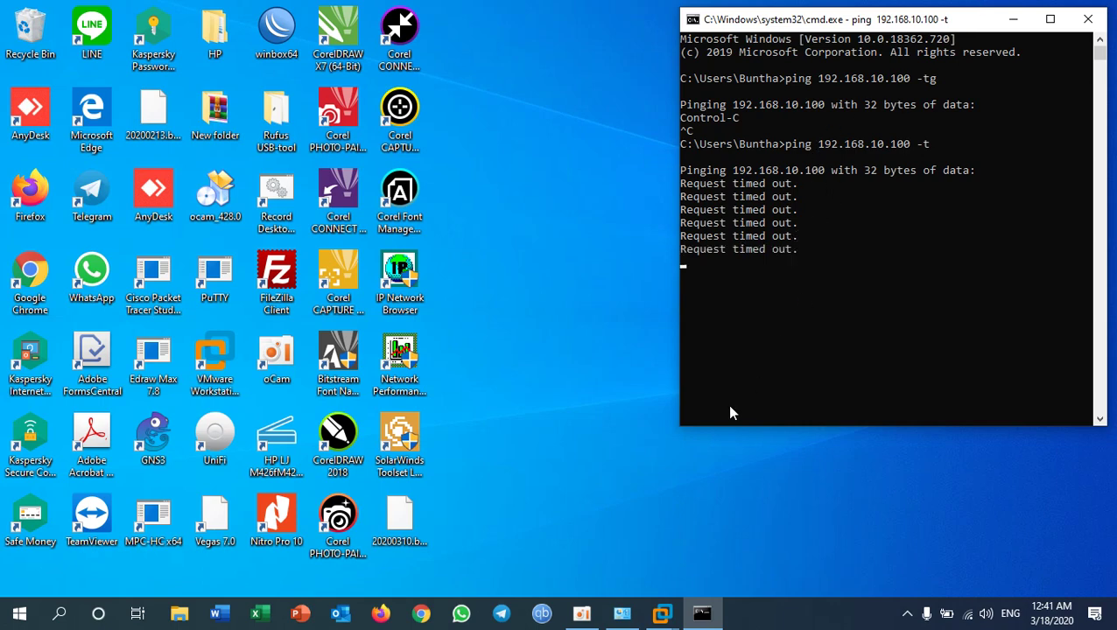
{"action": "mouse_move", "coordinate": [663, 613]}
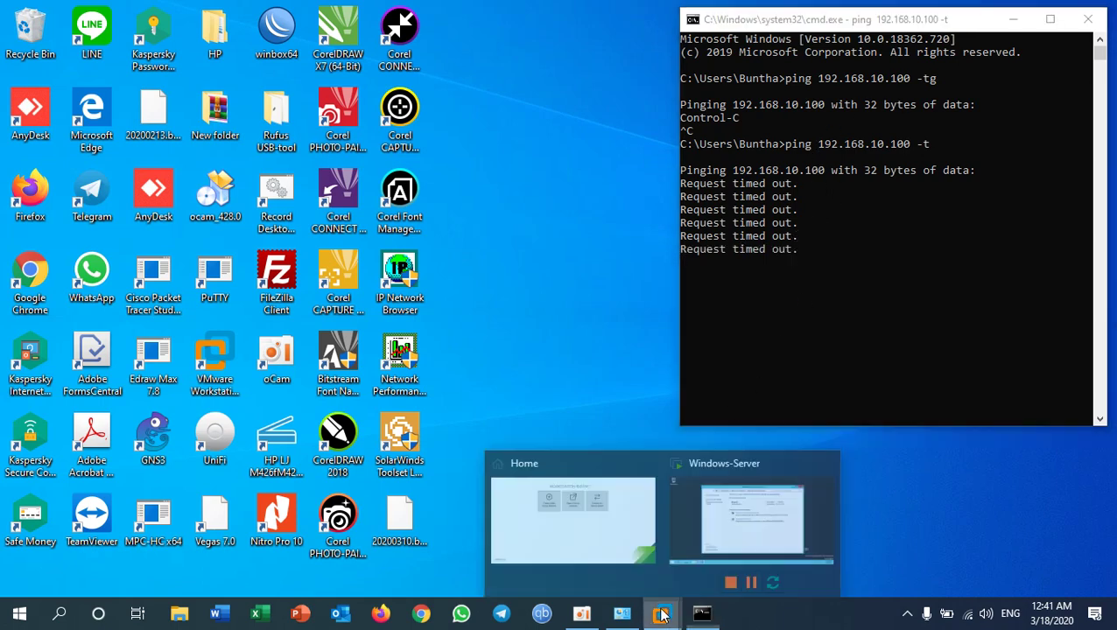
{"action": "left_click", "coordinate": [717, 543]}
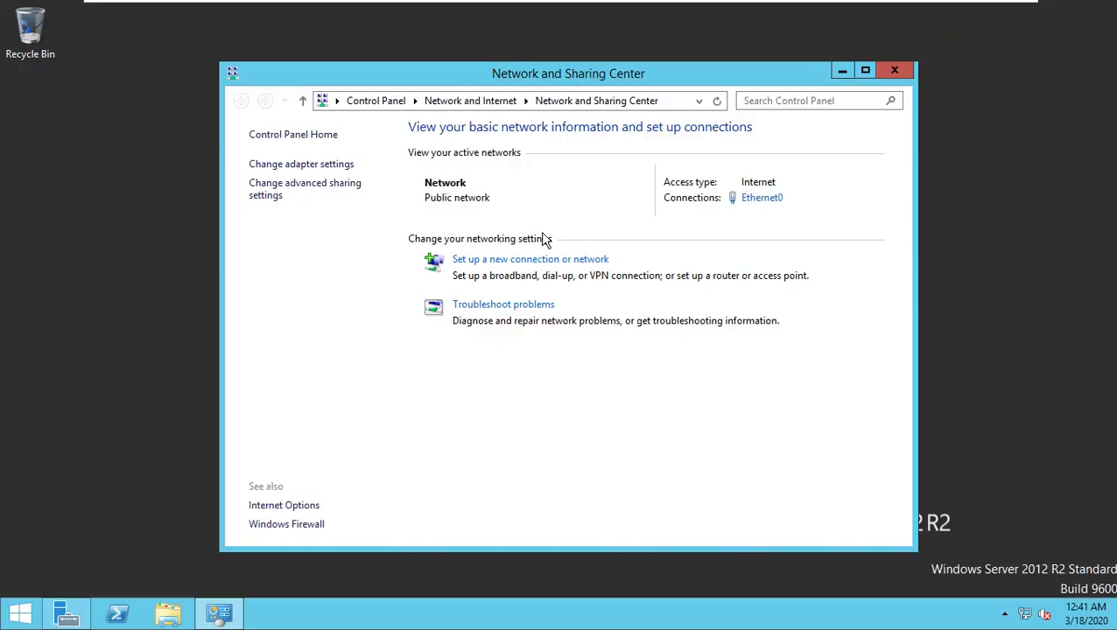
Step: Show Control Panel as Large icons and open Windows Firewall's advanced security console
{"action": "left_click", "coordinate": [321, 136]}
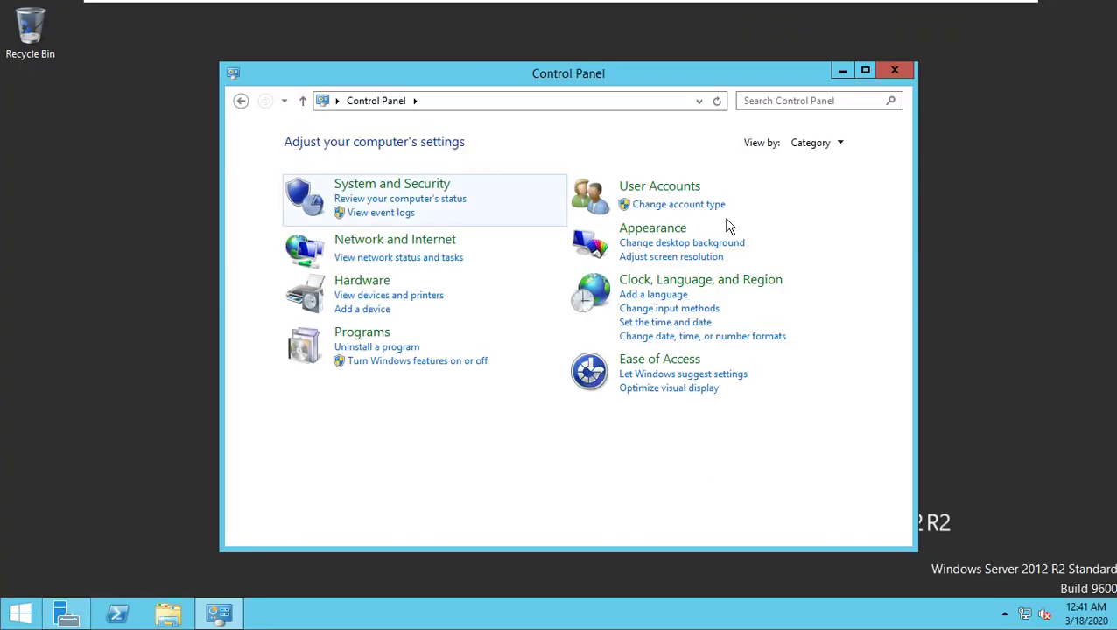
{"action": "left_click", "coordinate": [834, 144]}
{"action": "left_click", "coordinate": [841, 184]}
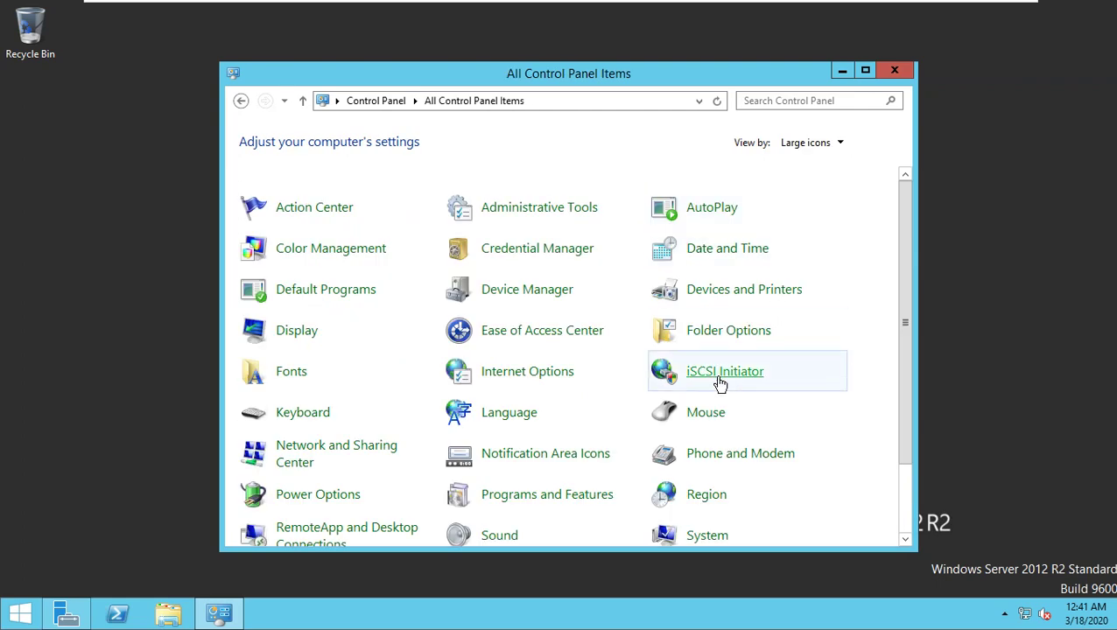
{"action": "scroll", "coordinate": [613, 394], "scroll_direction": "down", "scroll_amount": 2}
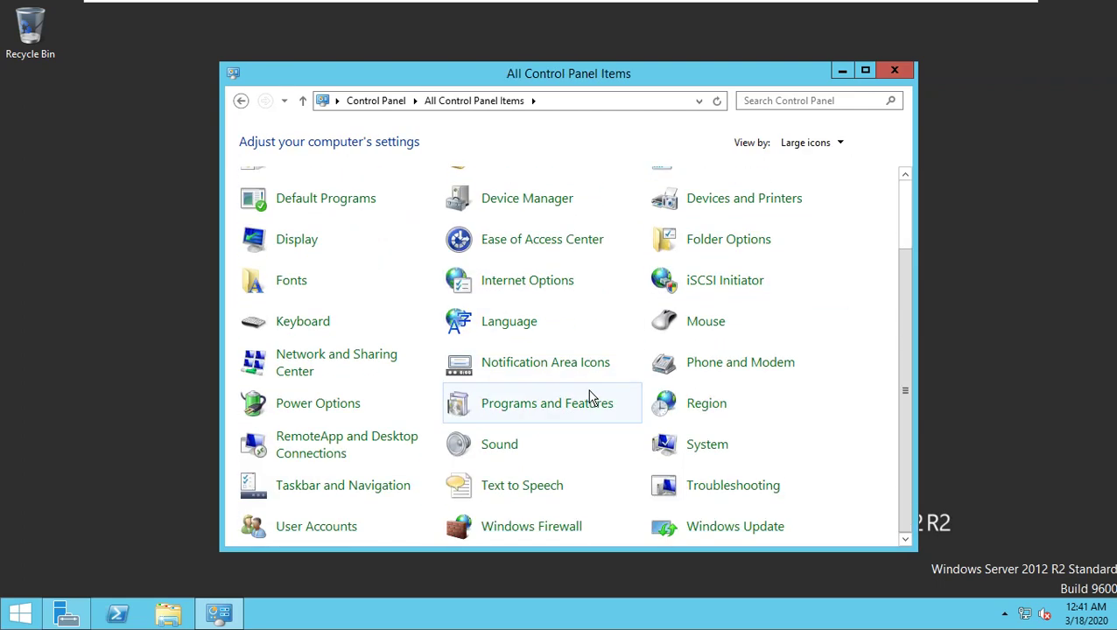
{"action": "left_click", "coordinate": [543, 530]}
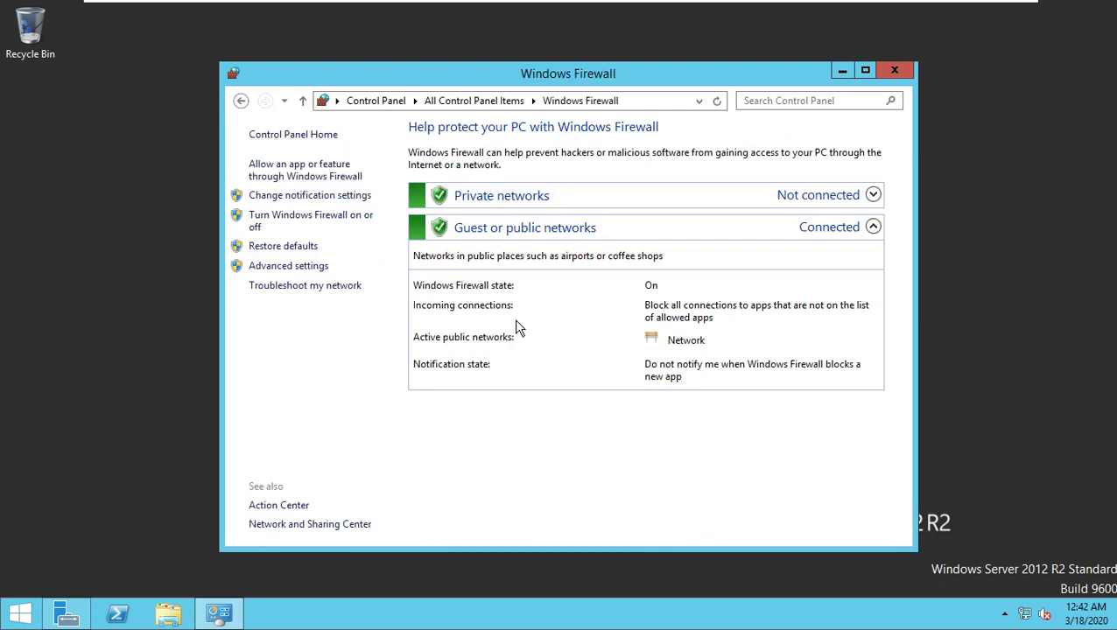
{"action": "left_click", "coordinate": [288, 266]}
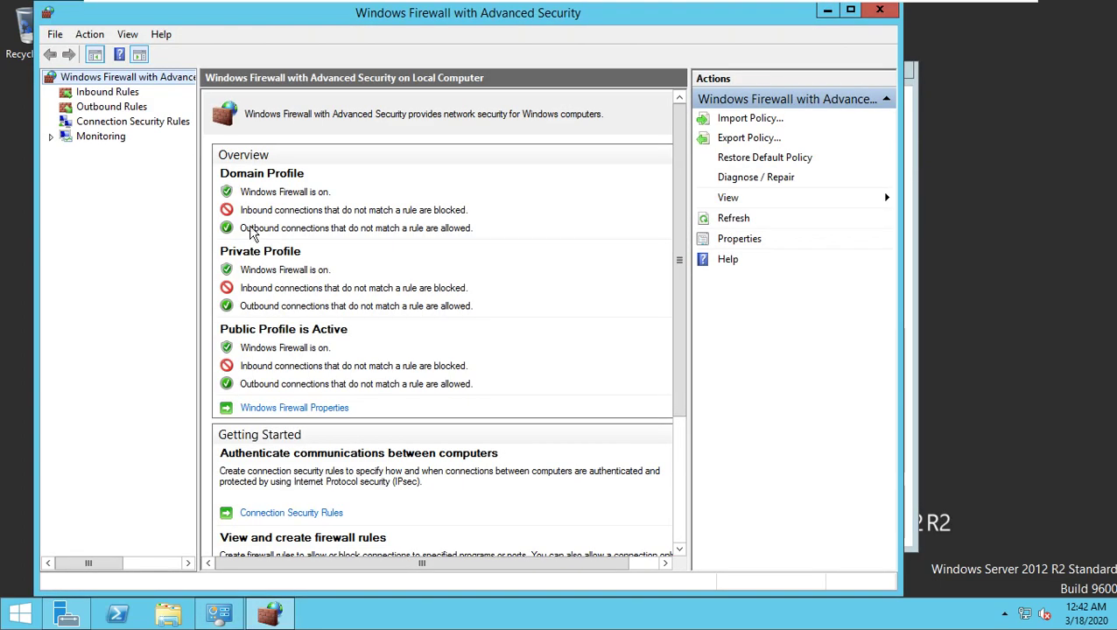
Step: Enable the inbound File and Printer Sharing (Echo Request - ICMPv4-In) rule, then check the host ping
{"action": "left_click", "coordinate": [112, 95]}
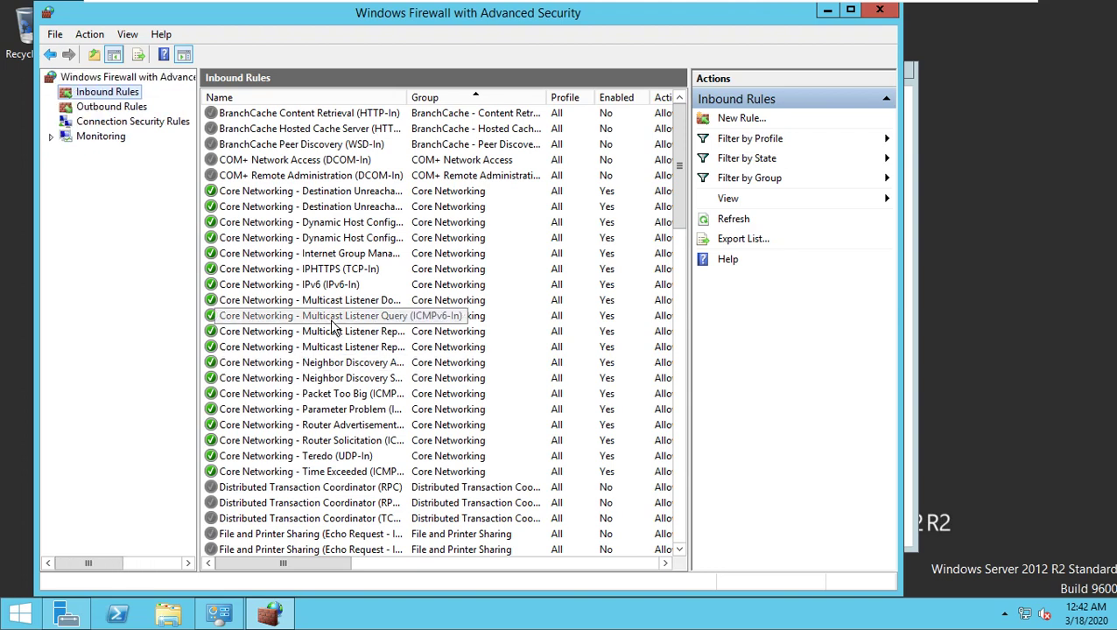
{"action": "left_click", "coordinate": [331, 317]}
{"action": "scroll", "coordinate": [316, 307], "scroll_direction": "down", "scroll_amount": 5}
{"action": "scroll", "coordinate": [308, 298], "scroll_direction": "down", "scroll_amount": 2}
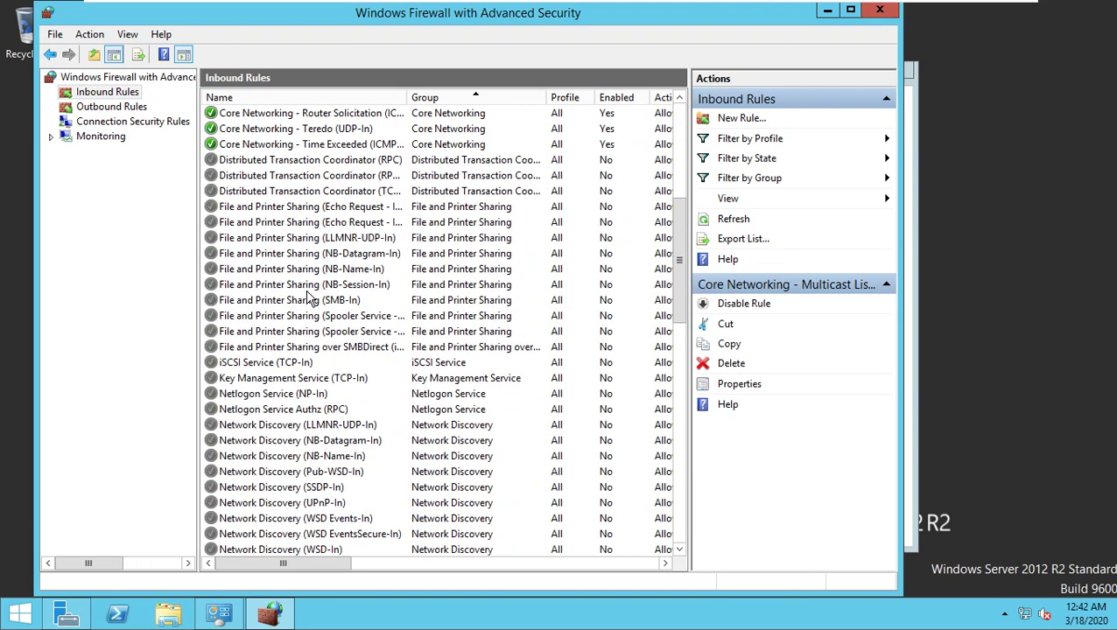
{"action": "left_click_drag", "start_coordinate": [430, 100], "coordinate": [459, 100]}
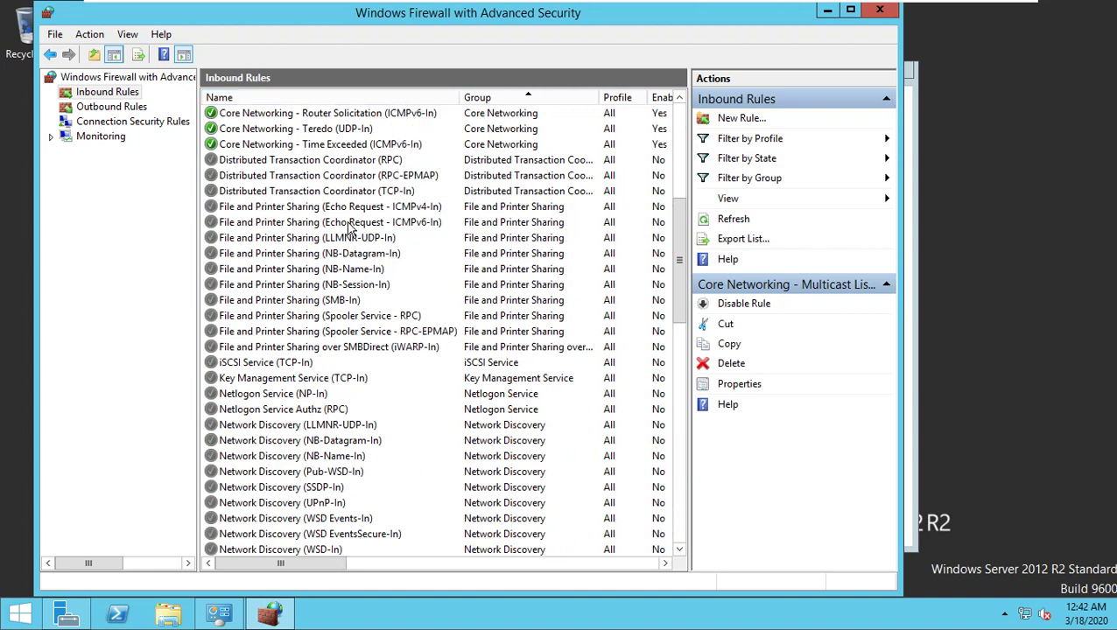
{"action": "left_click", "coordinate": [394, 212]}
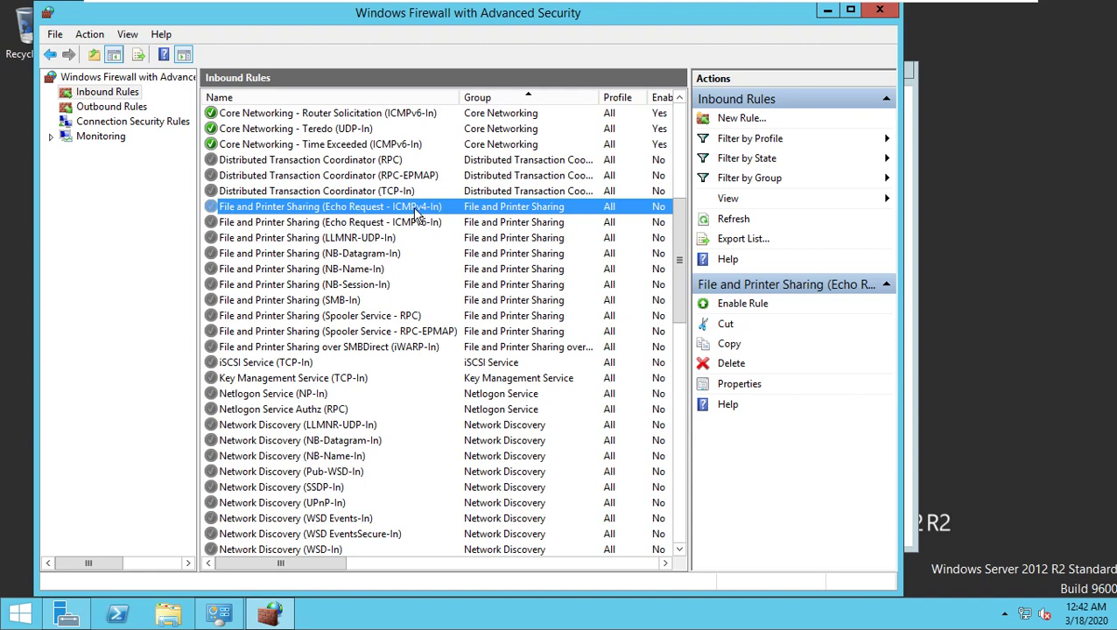
{"action": "left_click", "coordinate": [727, 306]}
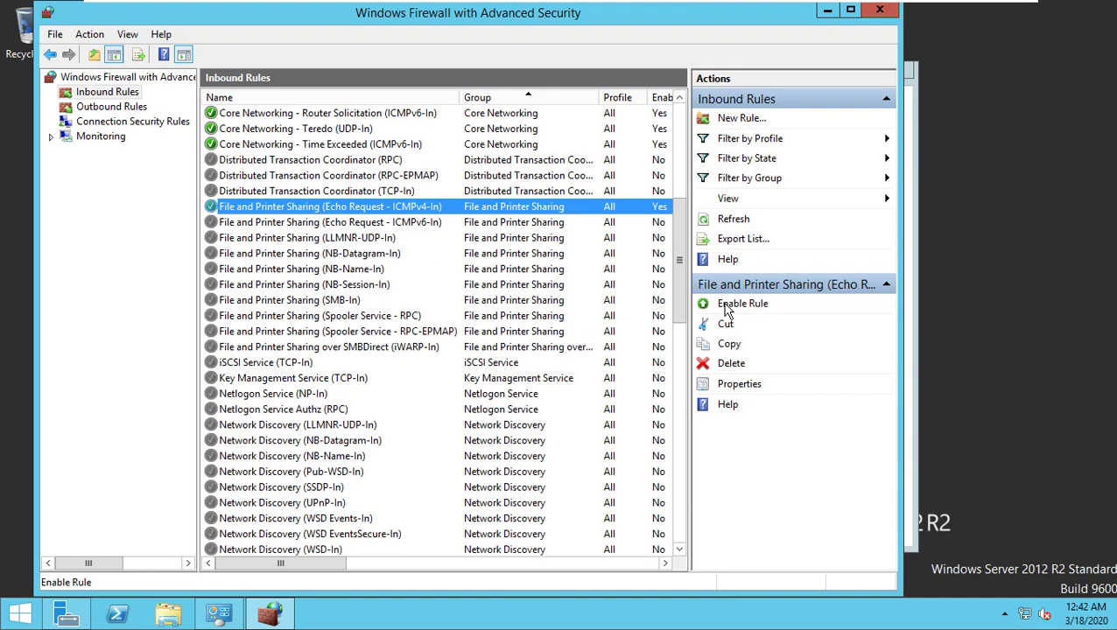
{"action": "left_click", "coordinate": [975, 9]}
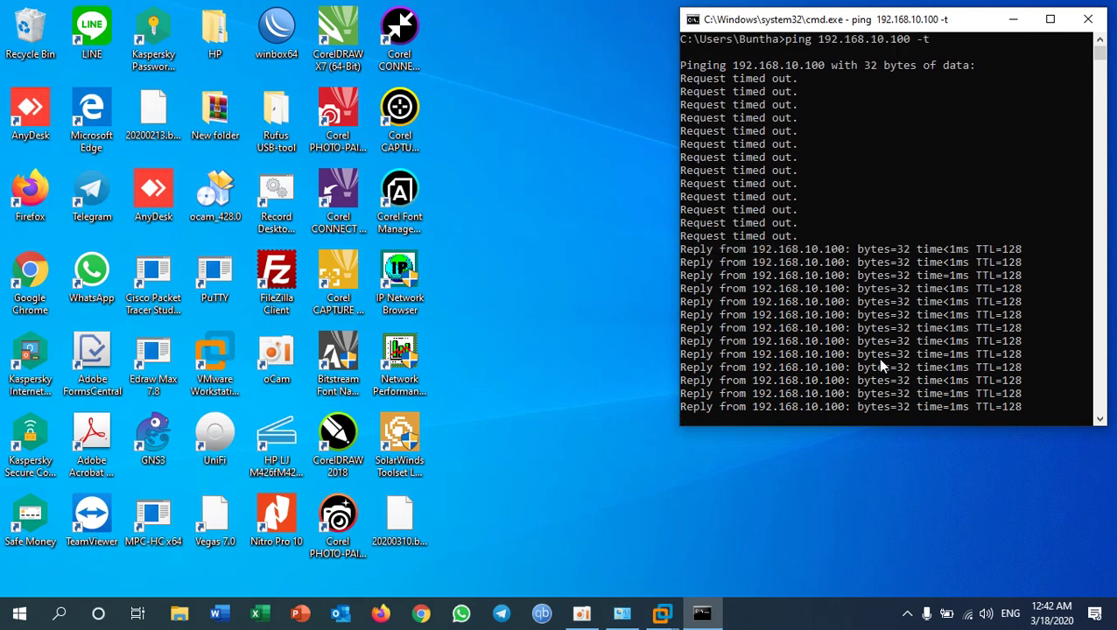
Step: Return to the Windows-Server VM while the host's ping to 192.168.10.100 keeps replying
{"action": "mouse_move", "coordinate": [626, 620]}
{"action": "left_click", "coordinate": [706, 497]}
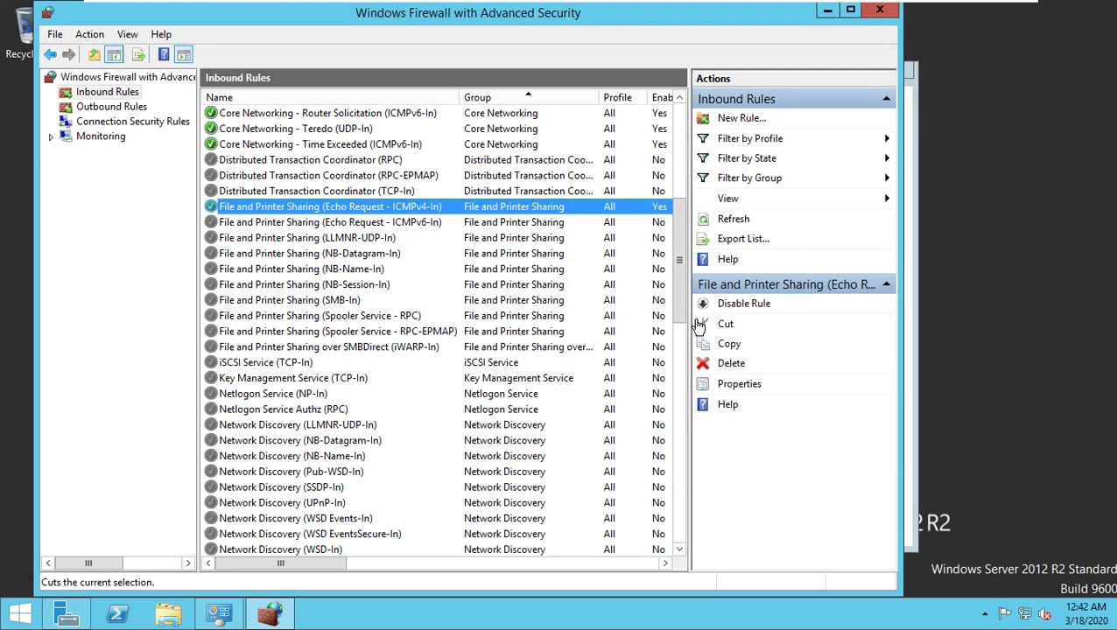
Step: Close the firewall windows and open This PC's system Properties
{"action": "left_click", "coordinate": [825, 11]}
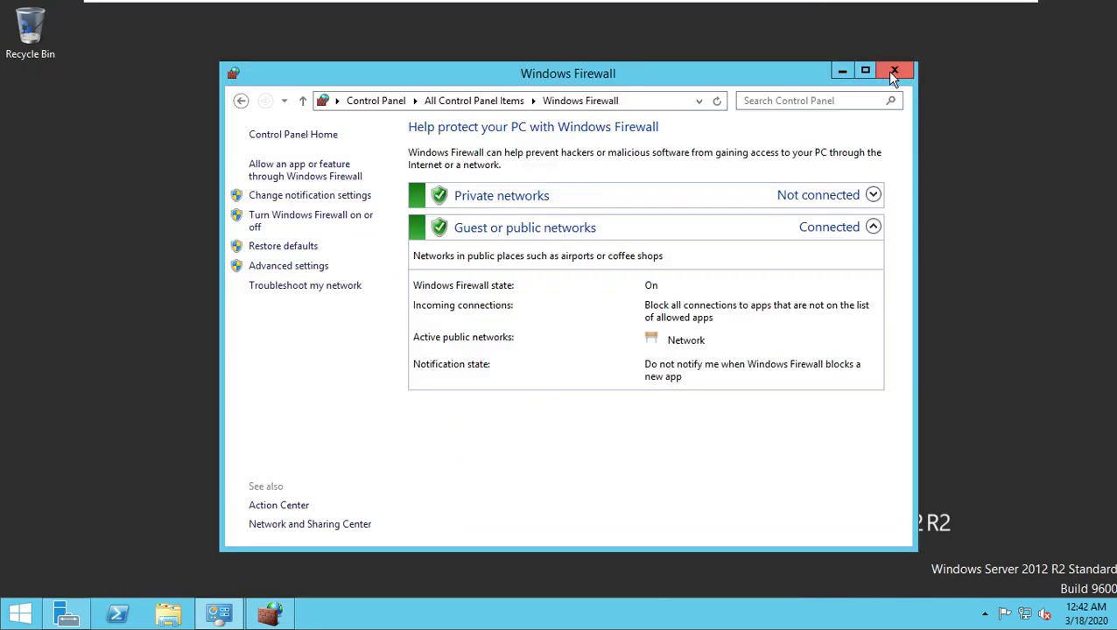
{"action": "left_click", "coordinate": [894, 72]}
{"action": "left_click", "coordinate": [168, 613]}
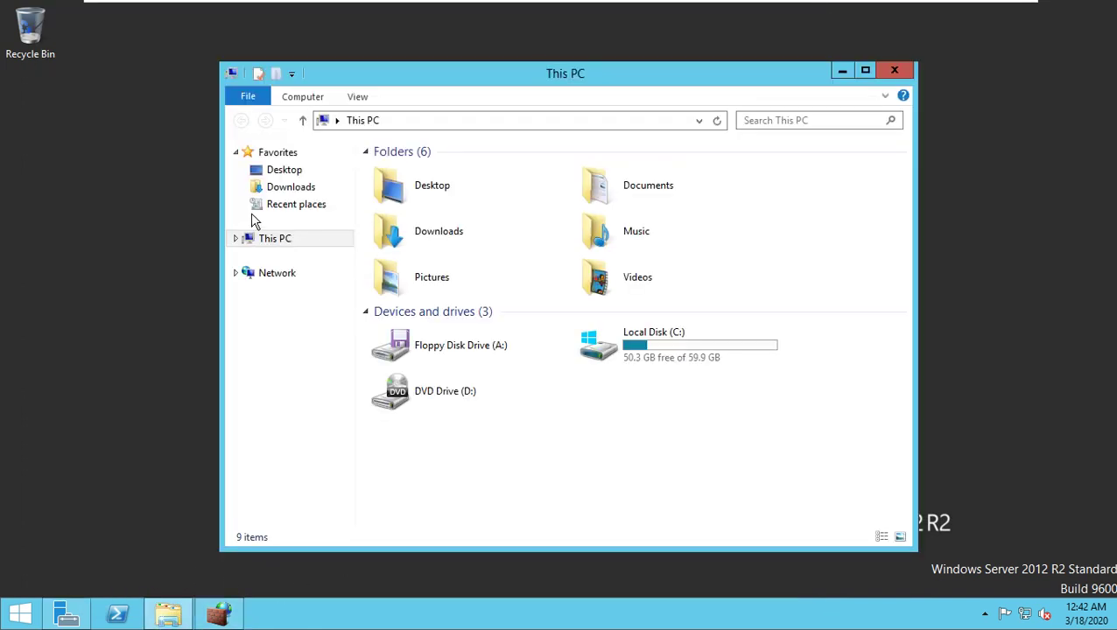
{"action": "right_click", "coordinate": [283, 245]}
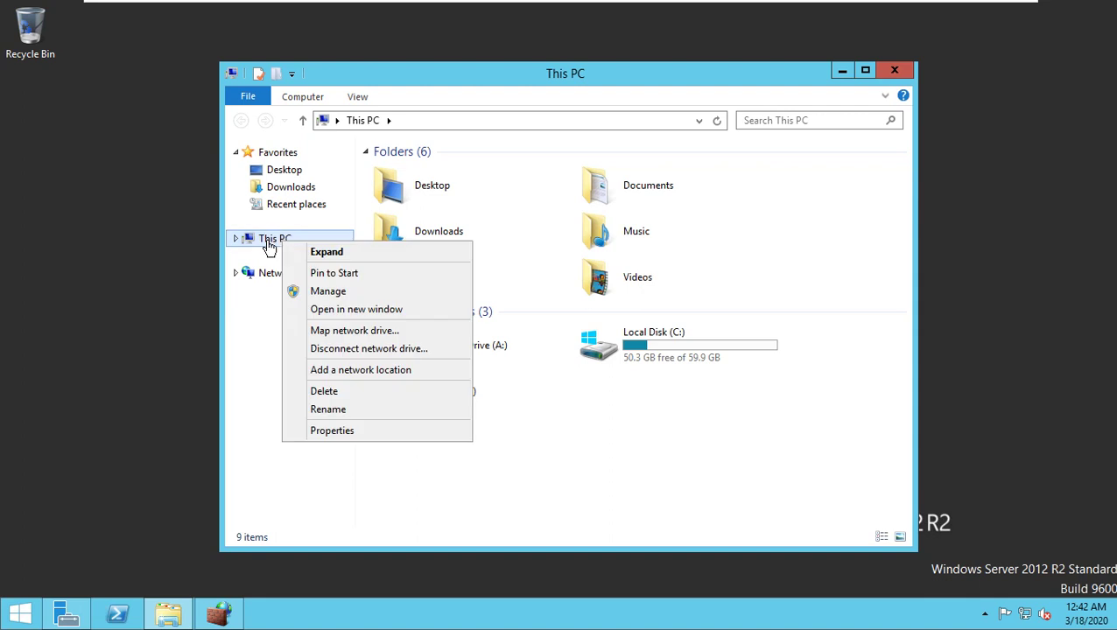
{"action": "left_click", "coordinate": [332, 431]}
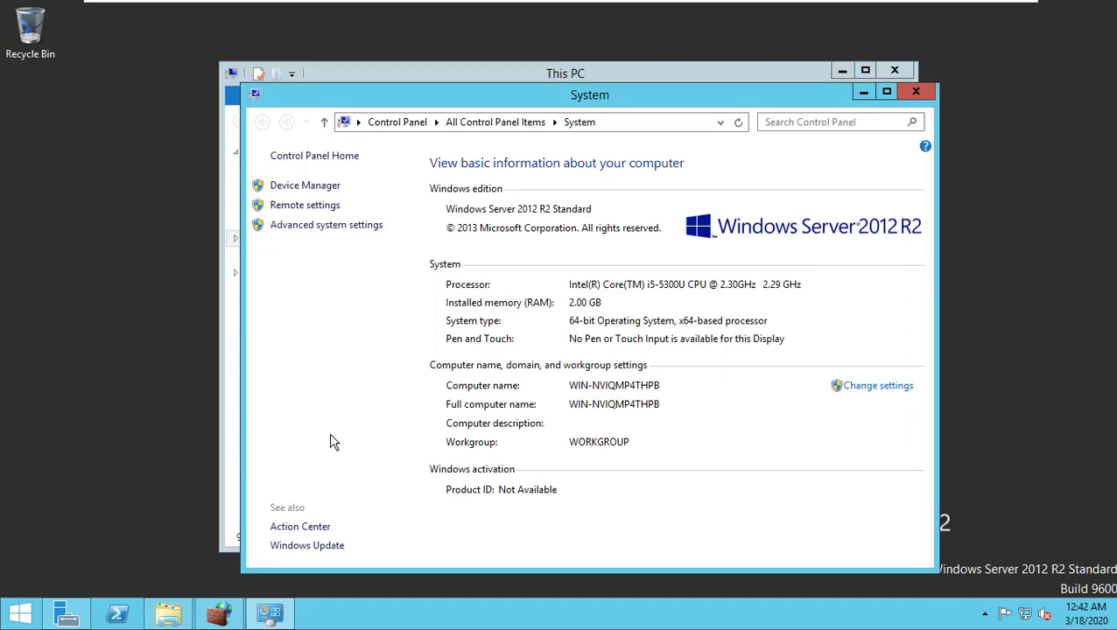
Step: Allow remote connections in Remote settings, confirm both dialogs, and reopen Windows Firewall with Advanced Security
{"action": "left_click", "coordinate": [297, 207]}
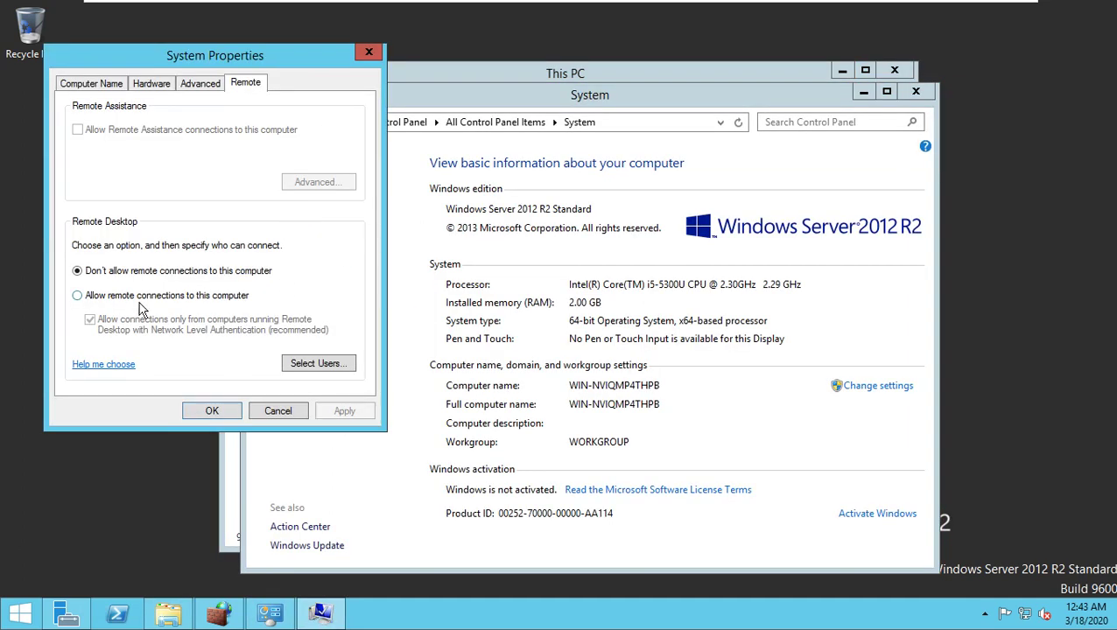
{"action": "left_click", "coordinate": [99, 300]}
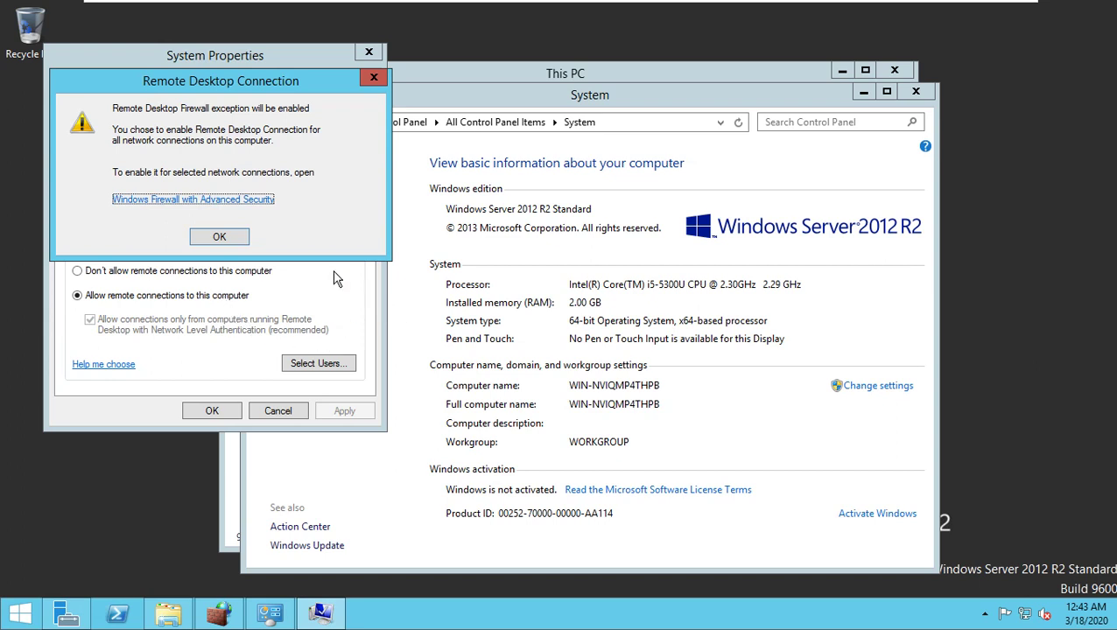
{"action": "left_click", "coordinate": [237, 245]}
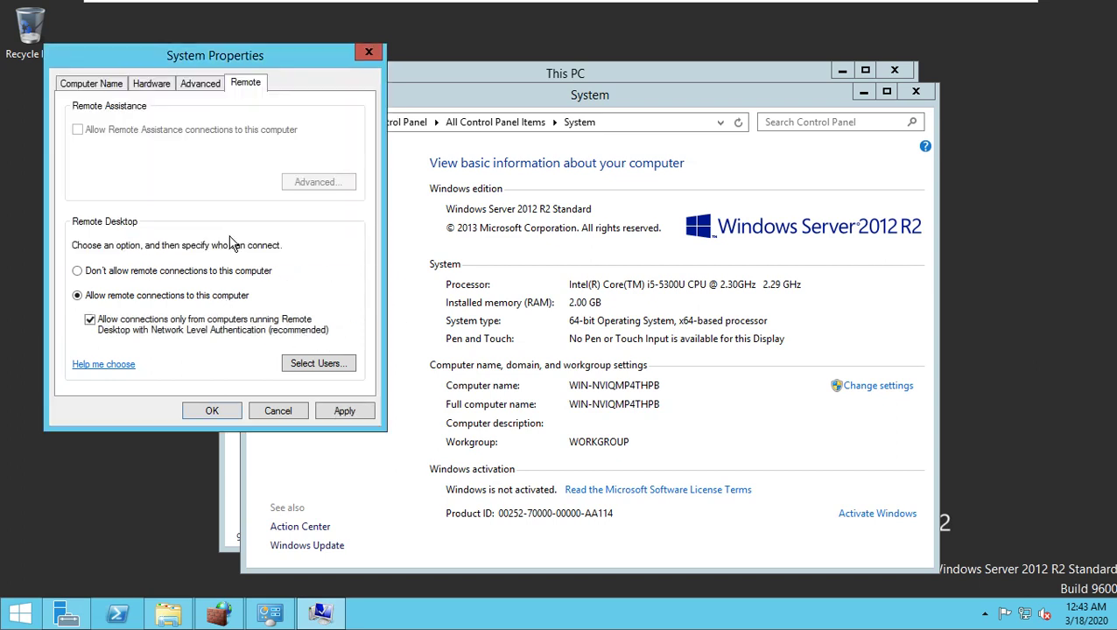
{"action": "left_click", "coordinate": [221, 408]}
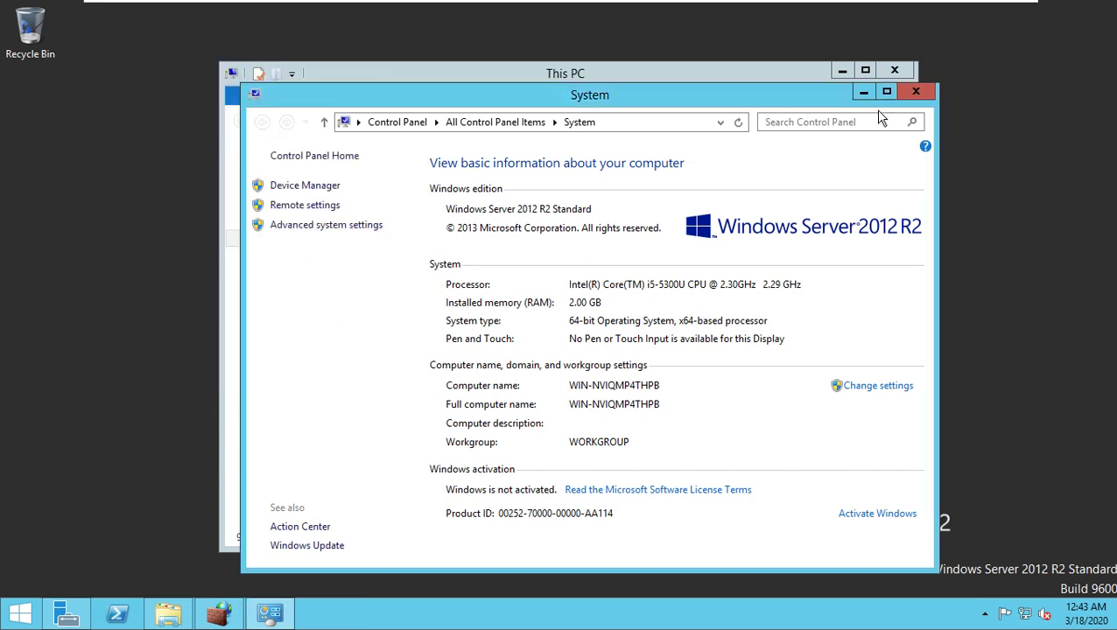
{"action": "left_click", "coordinate": [863, 92]}
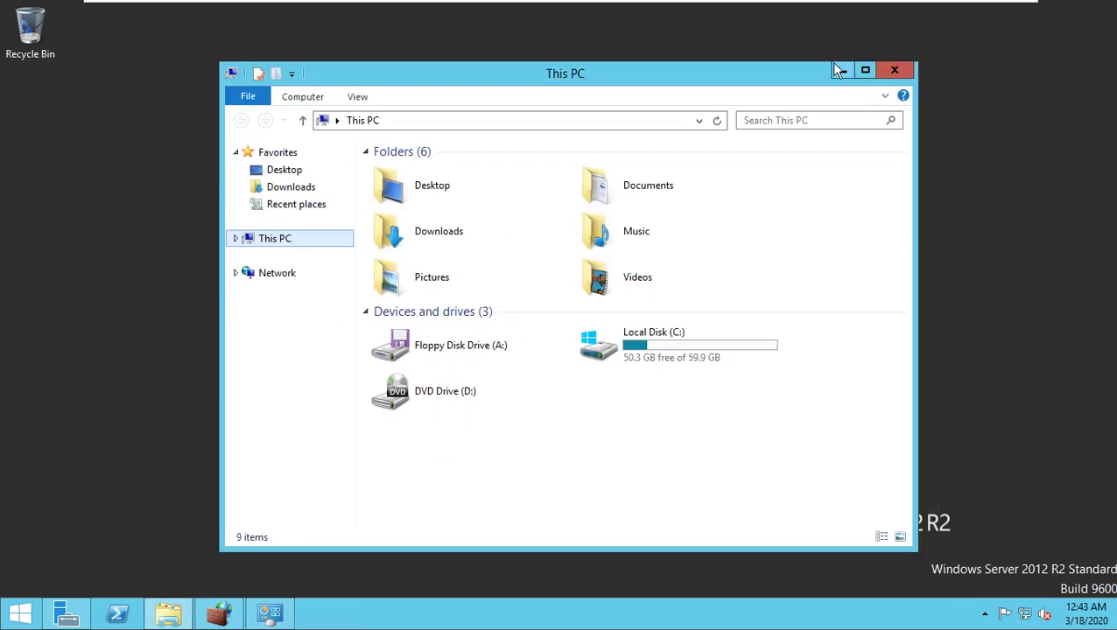
{"action": "left_click", "coordinate": [841, 71]}
{"action": "left_click", "coordinate": [219, 614]}
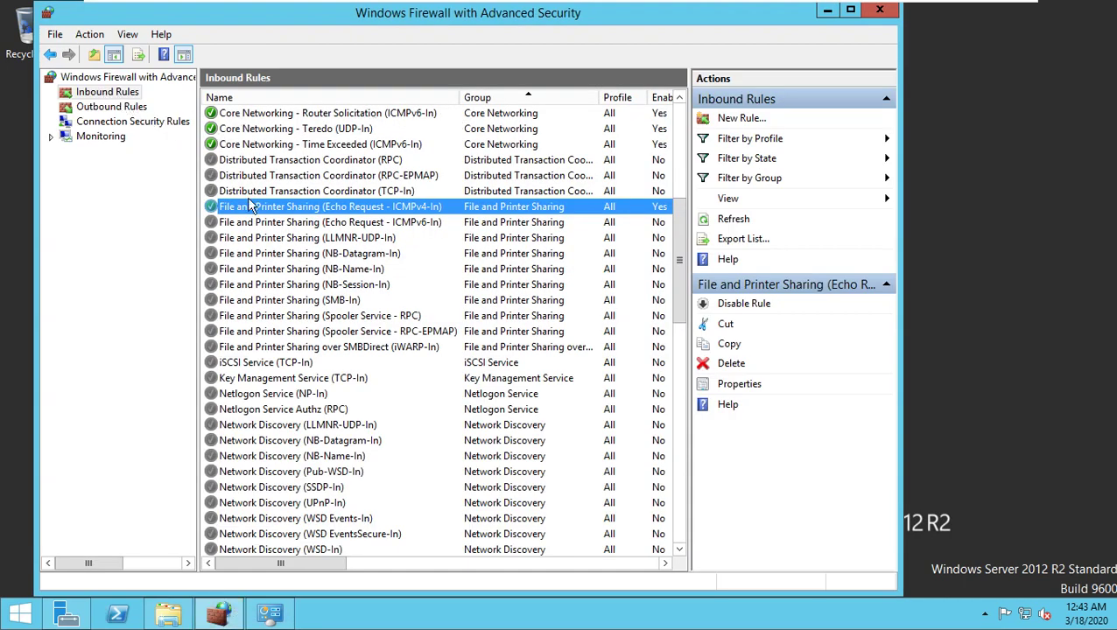
Step: Enable the Remote Desktop - Shadow (TCP-In) inbound rule
{"action": "scroll", "coordinate": [288, 258], "scroll_direction": "down", "scroll_amount": 6}
{"action": "scroll", "coordinate": [289, 262], "scroll_direction": "down", "scroll_amount": 2}
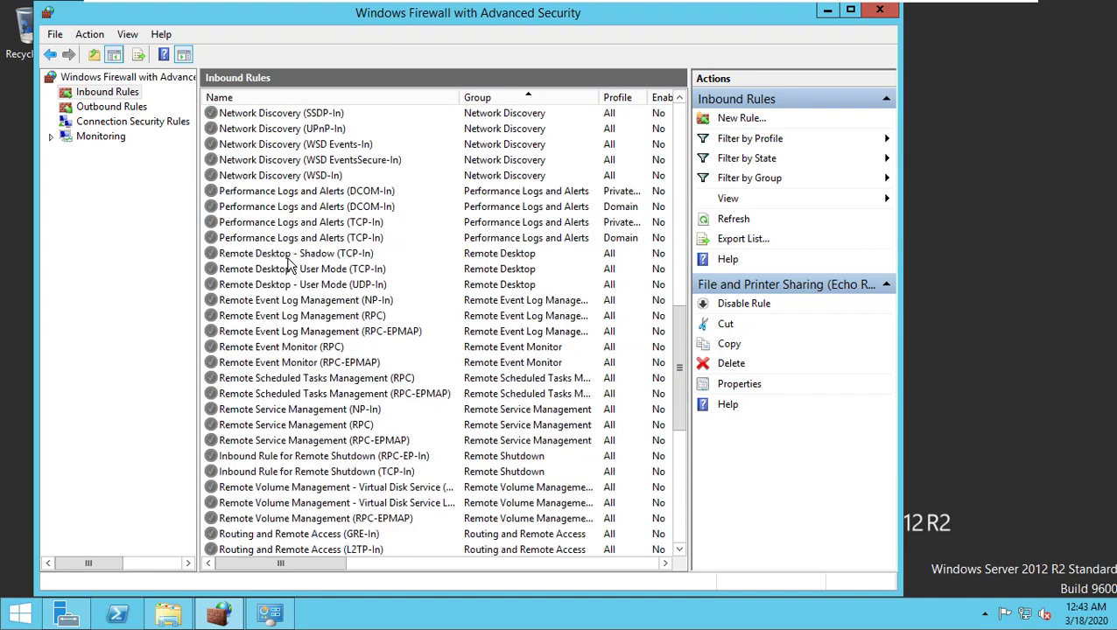
{"action": "left_click", "coordinate": [277, 255]}
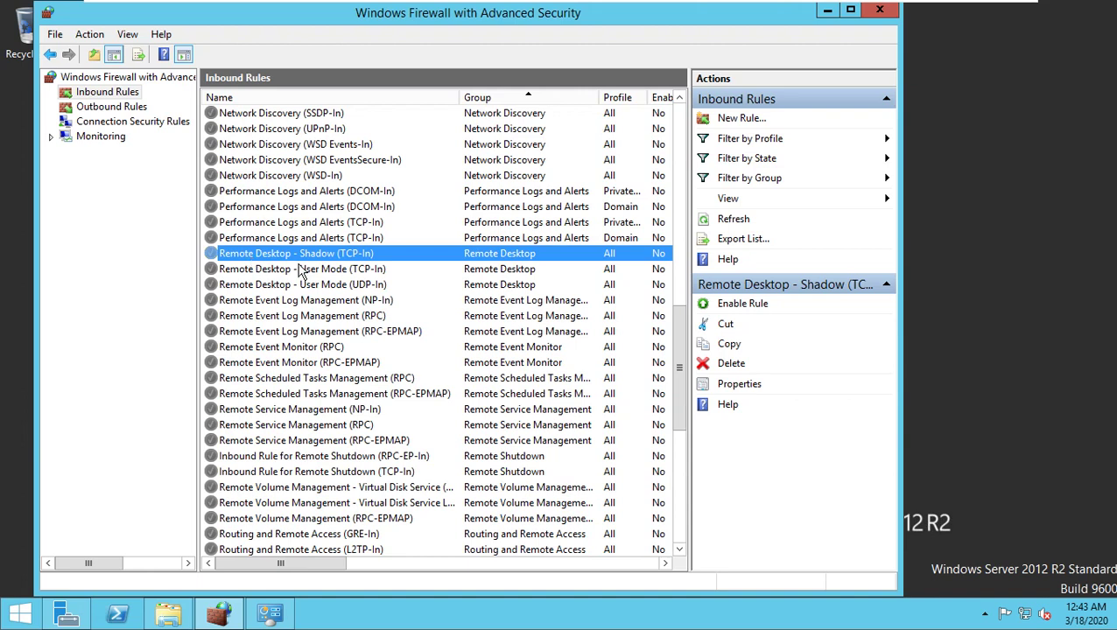
{"action": "left_click", "coordinate": [280, 270]}
{"action": "left_click", "coordinate": [283, 287]}
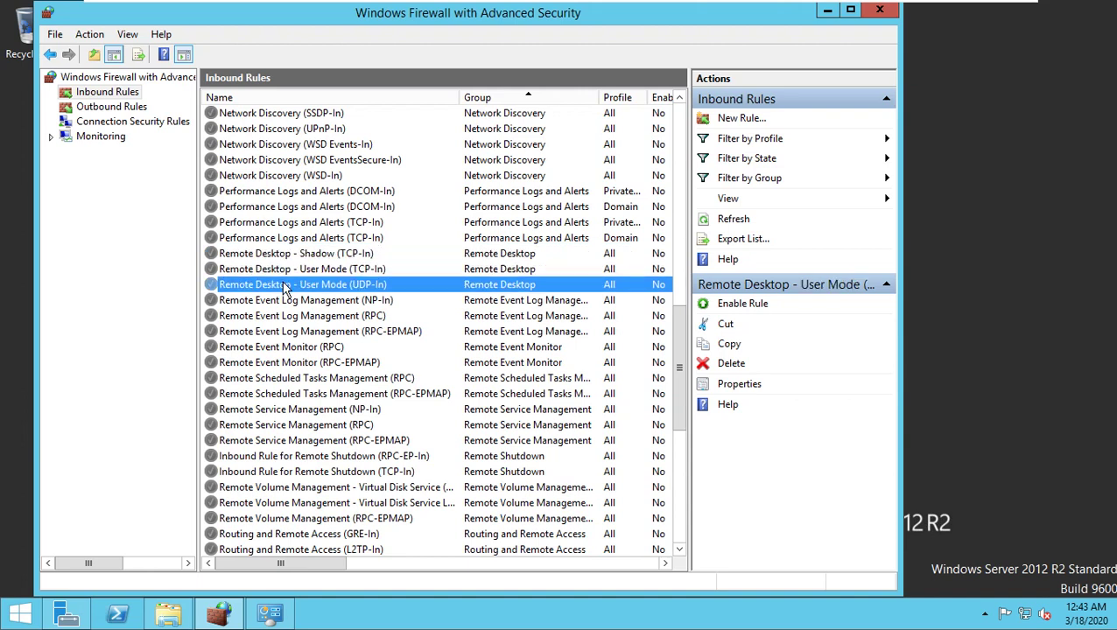
{"action": "left_click", "coordinate": [294, 255]}
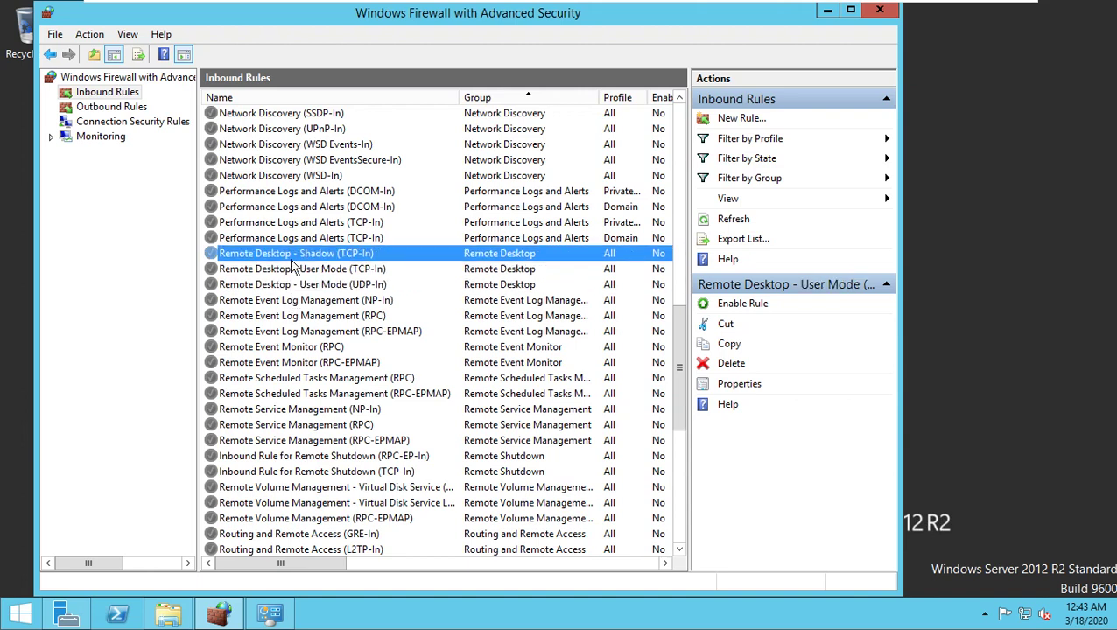
{"action": "left_click", "coordinate": [746, 304]}
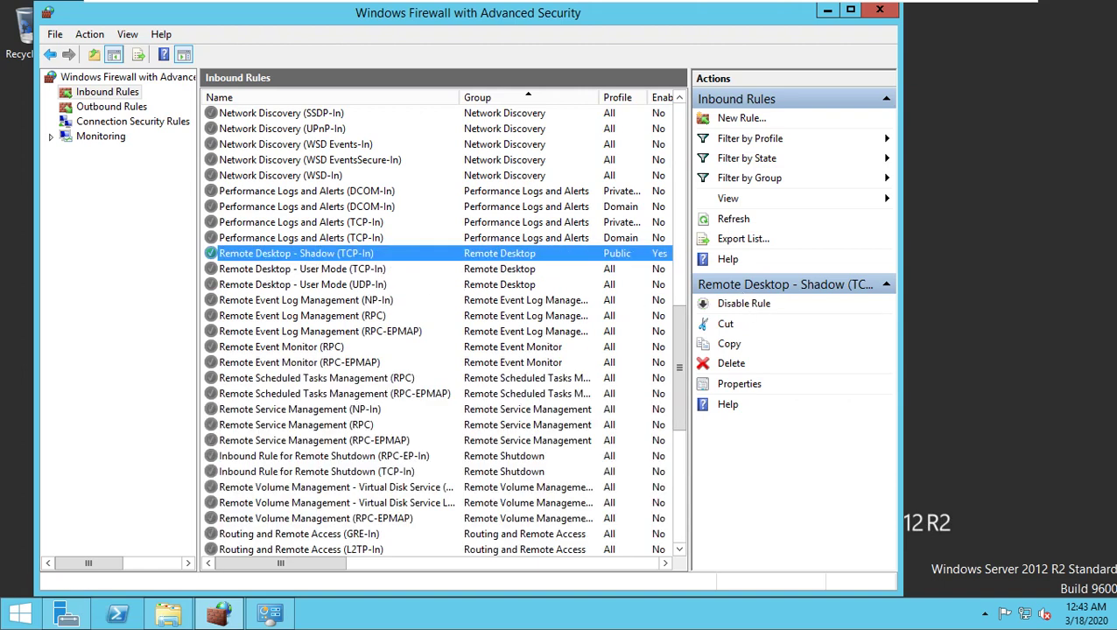
Step: Enable the Remote Desktop - User Mode (TCP-In) and User Mode (UDP-In) rules
{"action": "left_click", "coordinate": [300, 271]}
{"action": "left_click", "coordinate": [725, 312]}
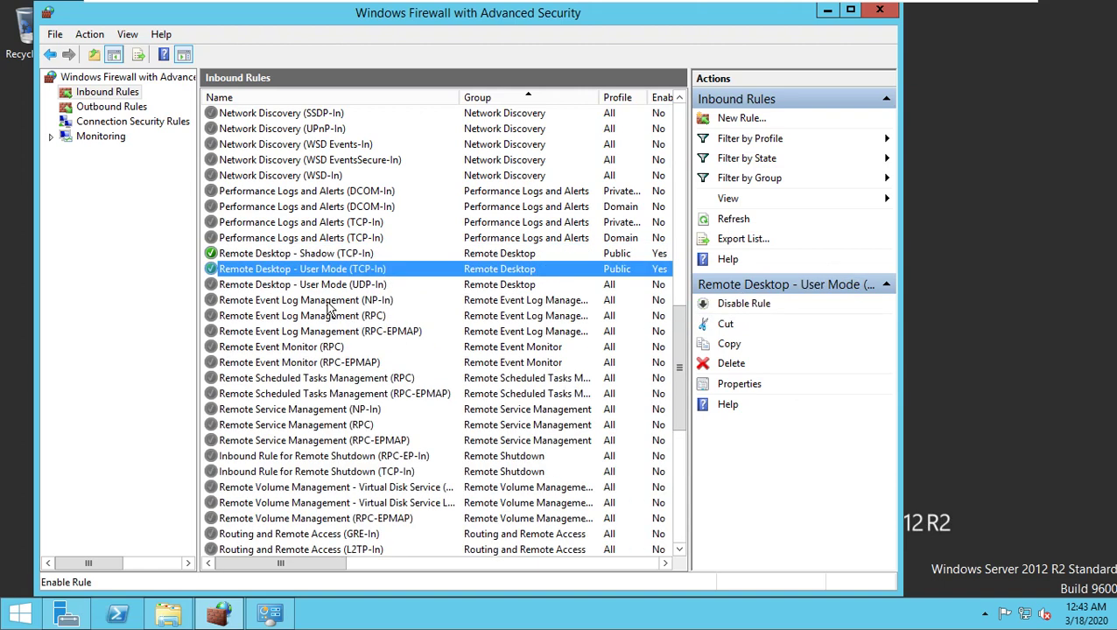
{"action": "left_click", "coordinate": [271, 284]}
{"action": "left_click", "coordinate": [721, 311]}
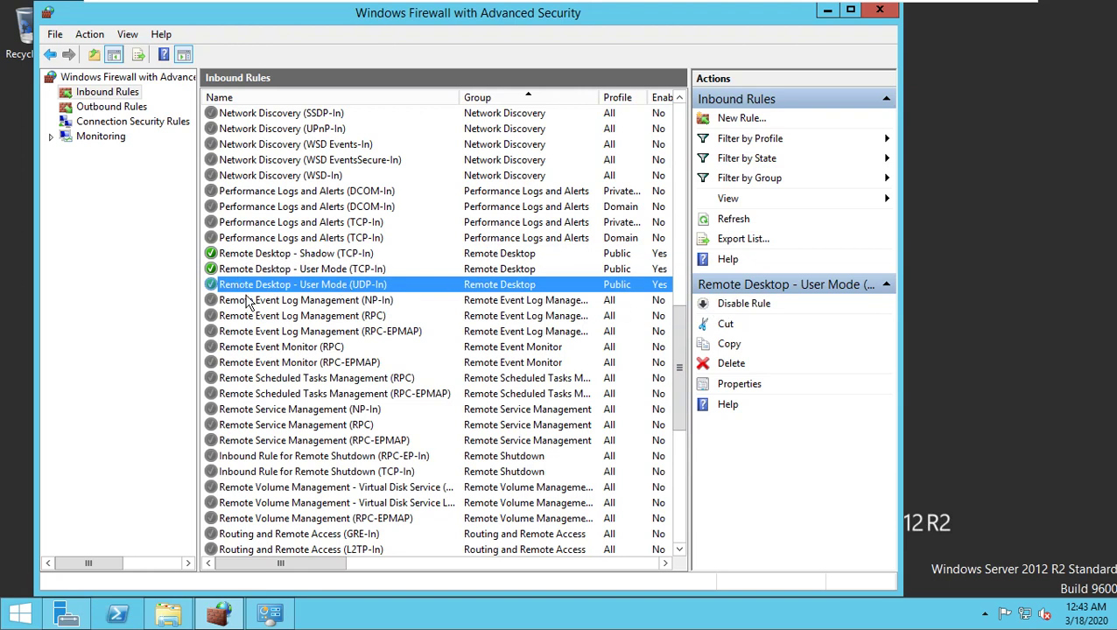
Step: Verify the three Remote Desktop rules and the Echo Request - ICMPv4-In rule are enabled
{"action": "left_click", "coordinate": [238, 256]}
{"action": "left_click", "coordinate": [240, 286]}
{"action": "left_click", "coordinate": [250, 254]}
{"action": "left_click", "coordinate": [250, 267]}
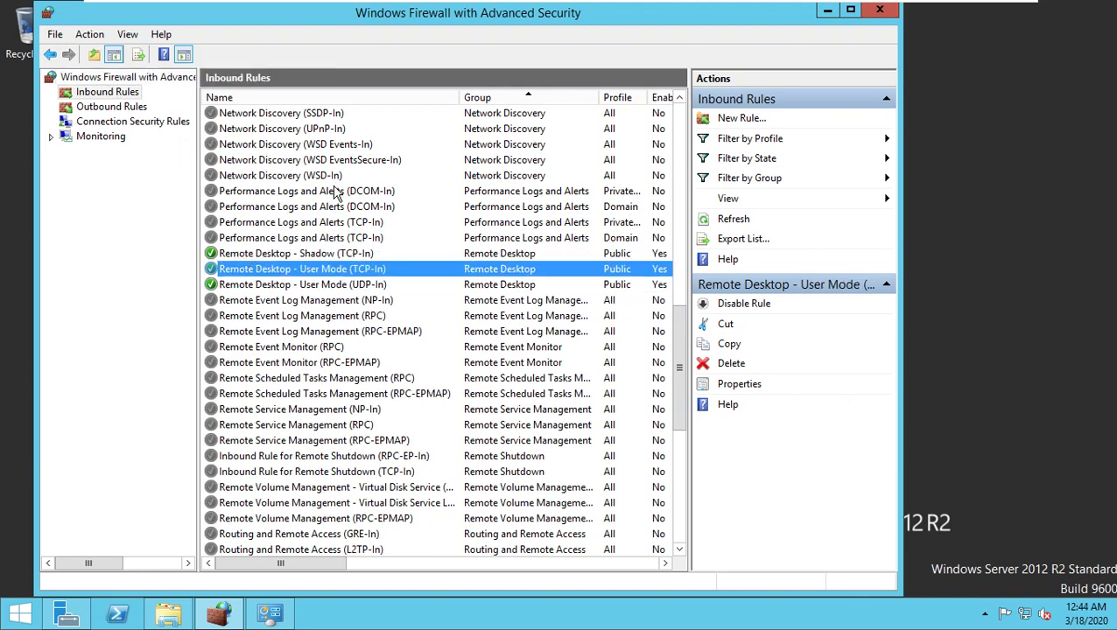
{"action": "left_click", "coordinate": [247, 255]}
{"action": "left_click", "coordinate": [245, 286]}
{"action": "scroll", "coordinate": [281, 210], "scroll_direction": "up", "scroll_amount": 4}
{"action": "scroll", "coordinate": [282, 210], "scroll_direction": "up", "scroll_amount": 2}
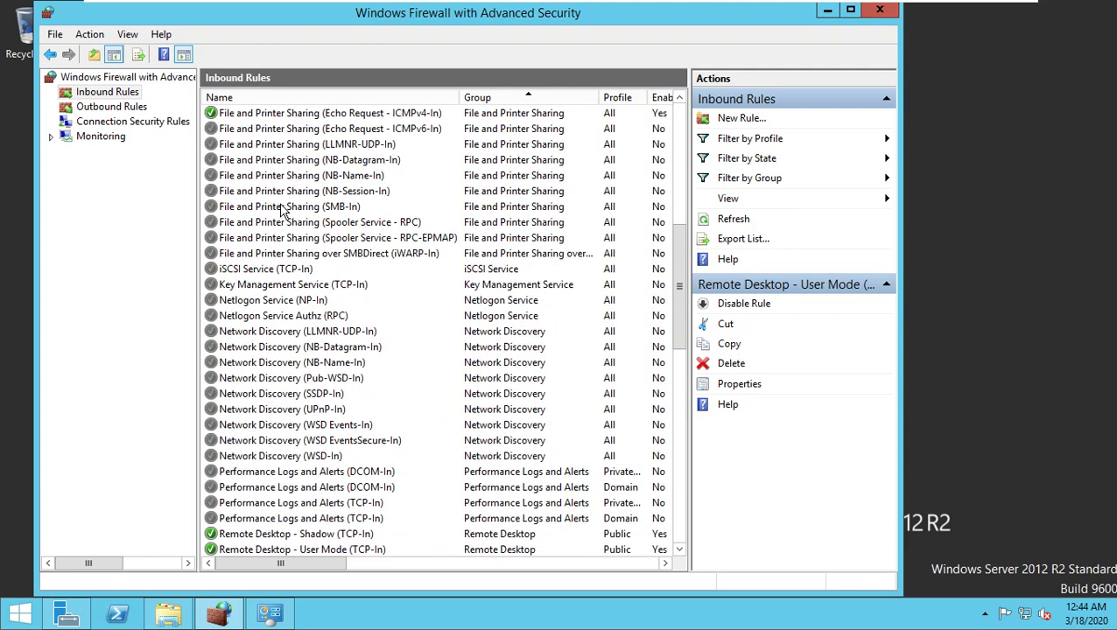
{"action": "scroll", "coordinate": [291, 226], "scroll_direction": "up", "scroll_amount": 2}
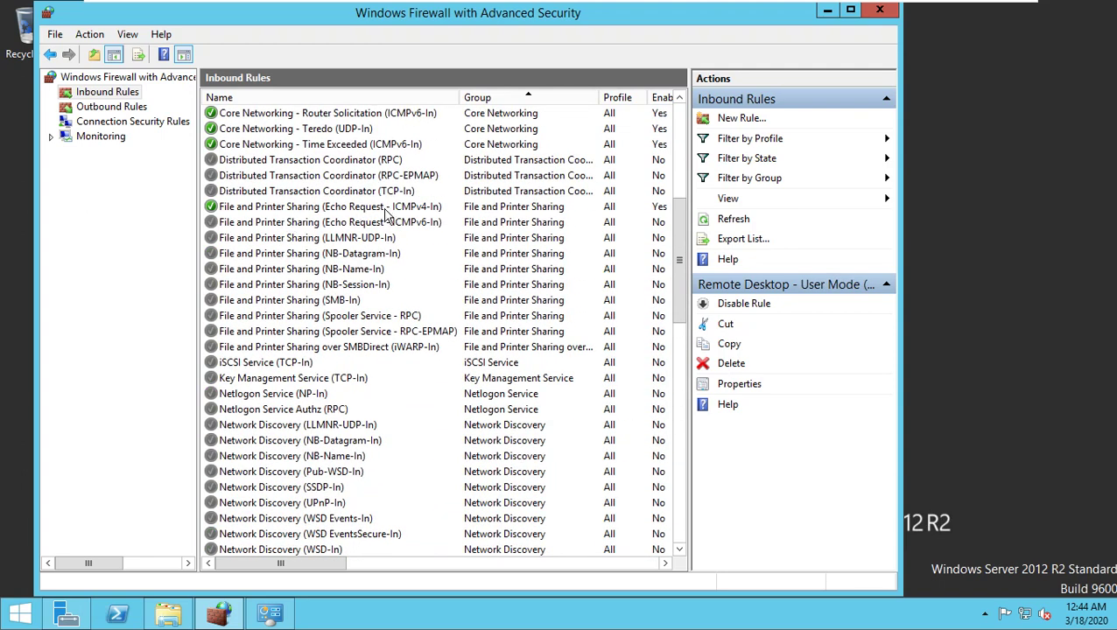
{"action": "left_click", "coordinate": [352, 209]}
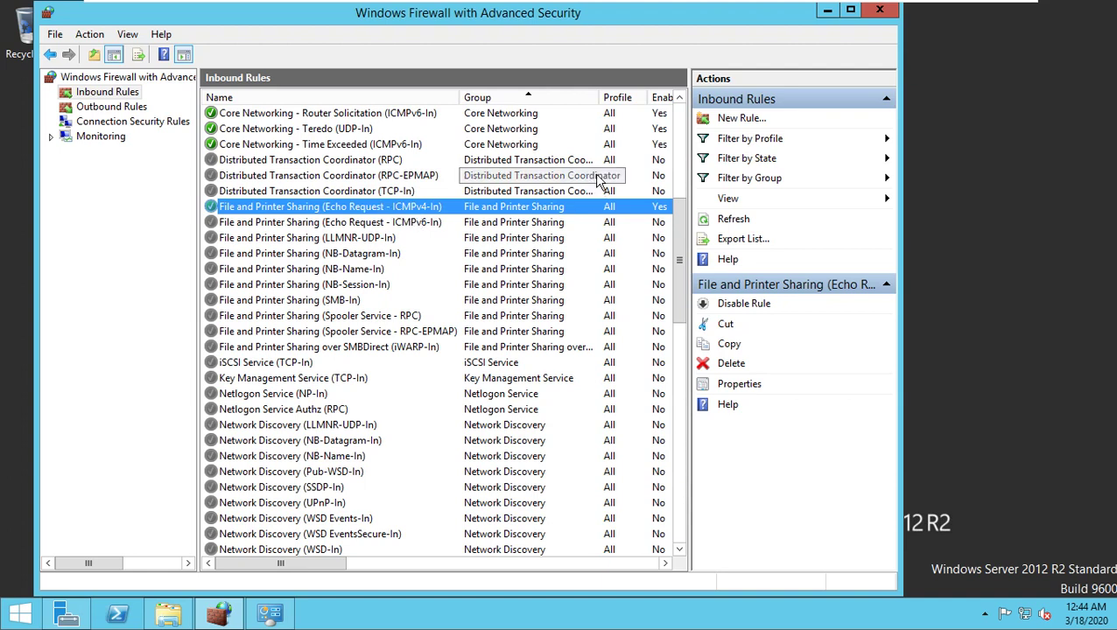
Step: Close the advanced firewall window and minimize the VM to the host desktop
{"action": "left_click", "coordinate": [878, 12]}
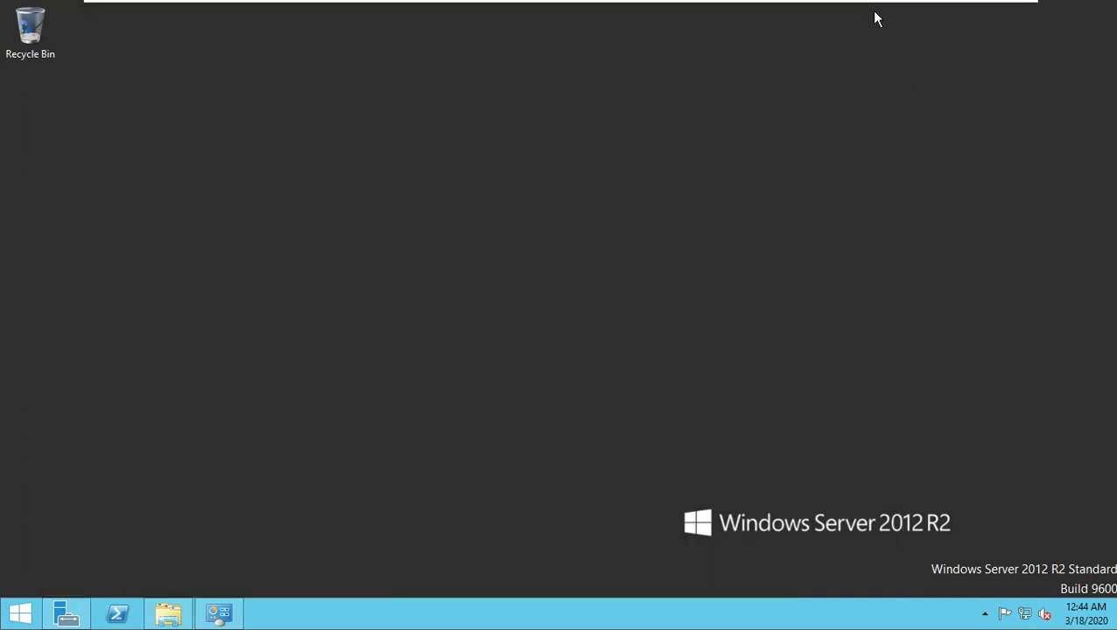
{"action": "mouse_move", "coordinate": [891, 6]}
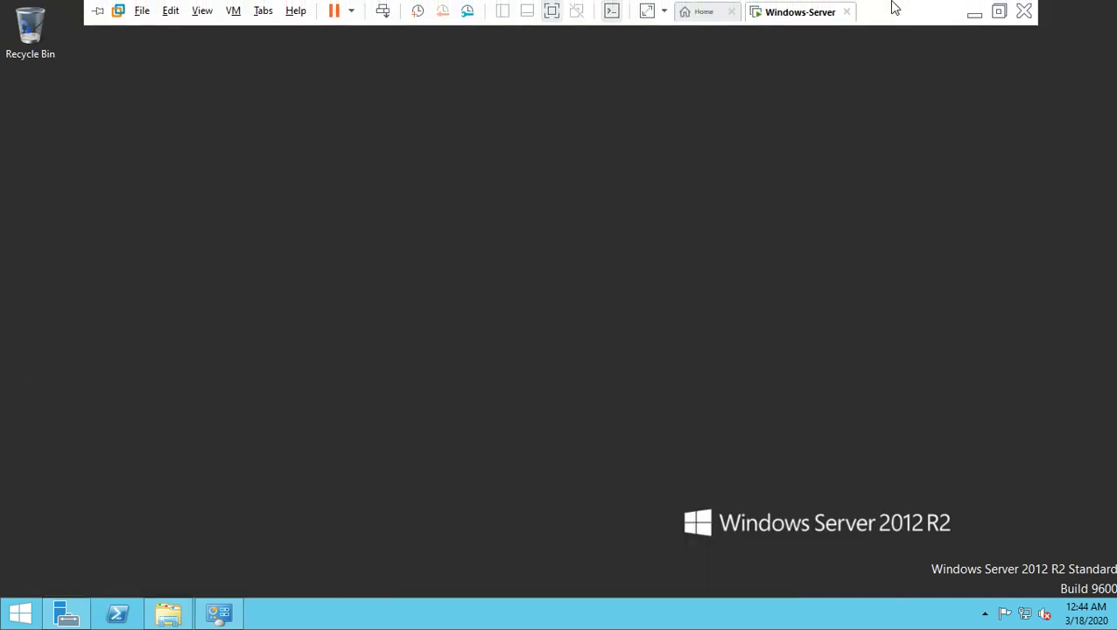
{"action": "left_click", "coordinate": [972, 12]}
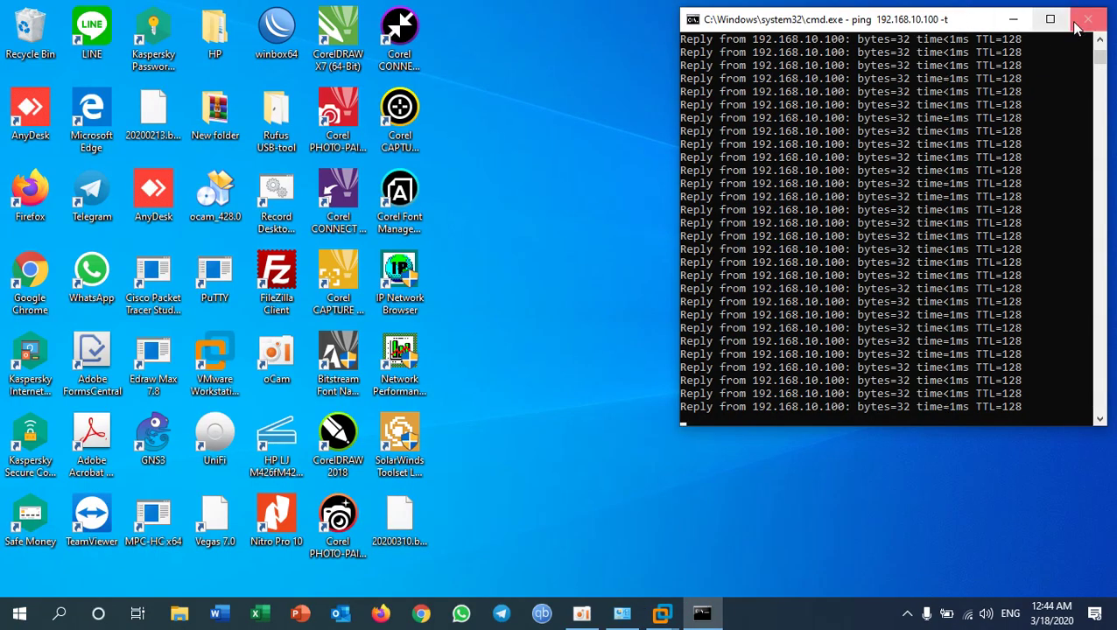
{"action": "left_click", "coordinate": [541, 375]}
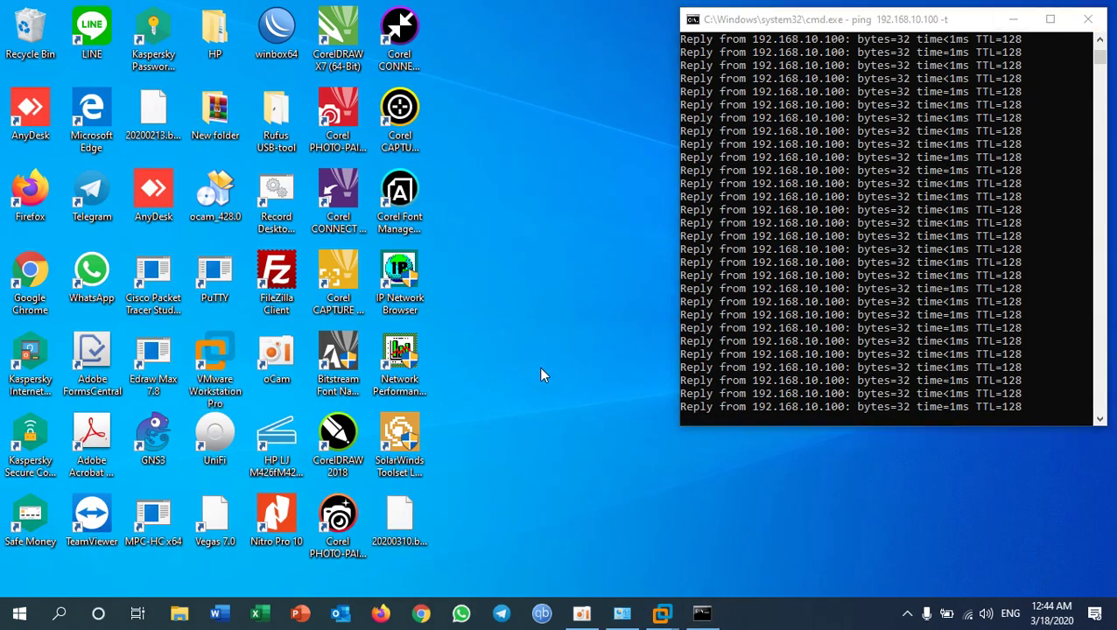
Step: Launch Remote Desktop Connection and enter 192.168.10.100 as the computer
{"action": "key", "text": "super"}
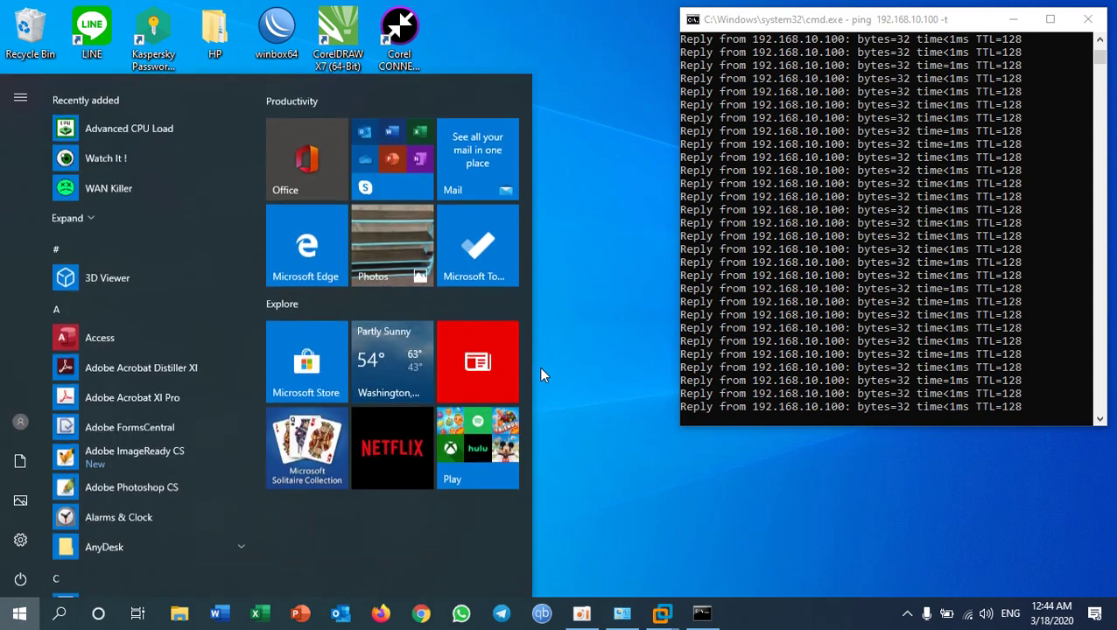
{"action": "type", "text": "remot"}
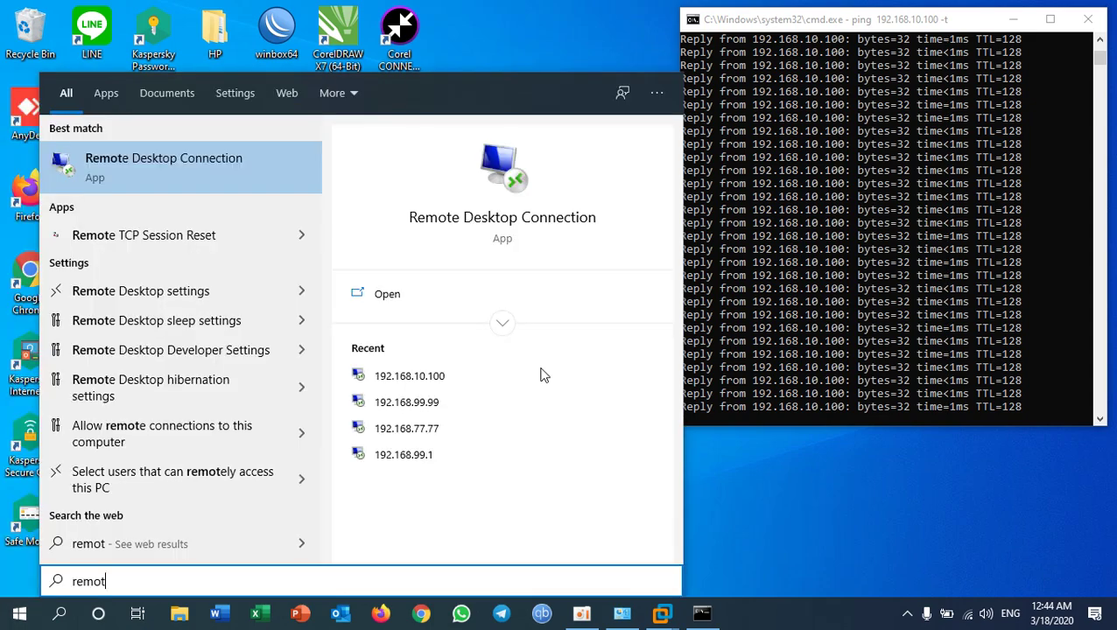
{"action": "left_click", "coordinate": [186, 170]}
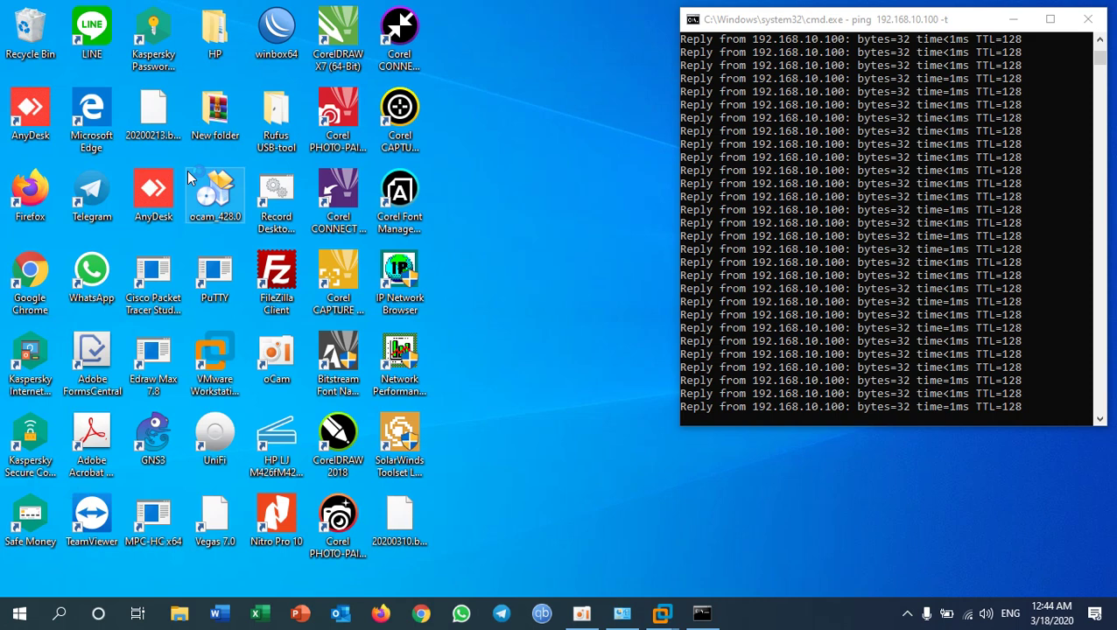
{"action": "left_click", "coordinate": [560, 201]}
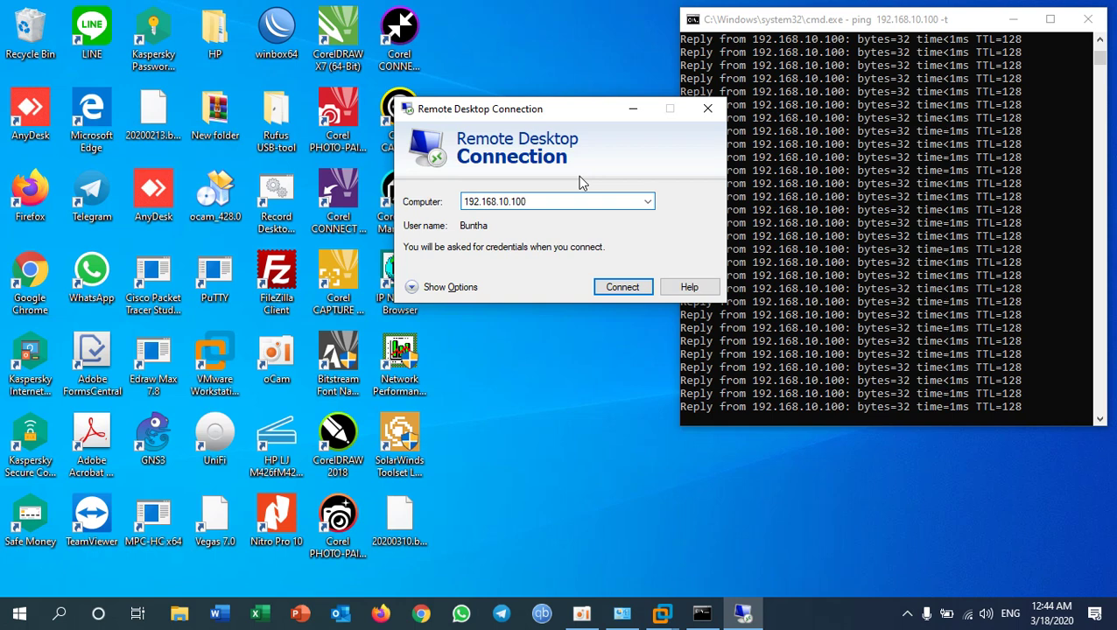
{"action": "left_click", "coordinate": [498, 201]}
{"action": "left_click", "coordinate": [540, 201]}
Step: Start connecting to 192.168.10.100 and choose to use a different account
{"action": "left_click", "coordinate": [629, 290]}
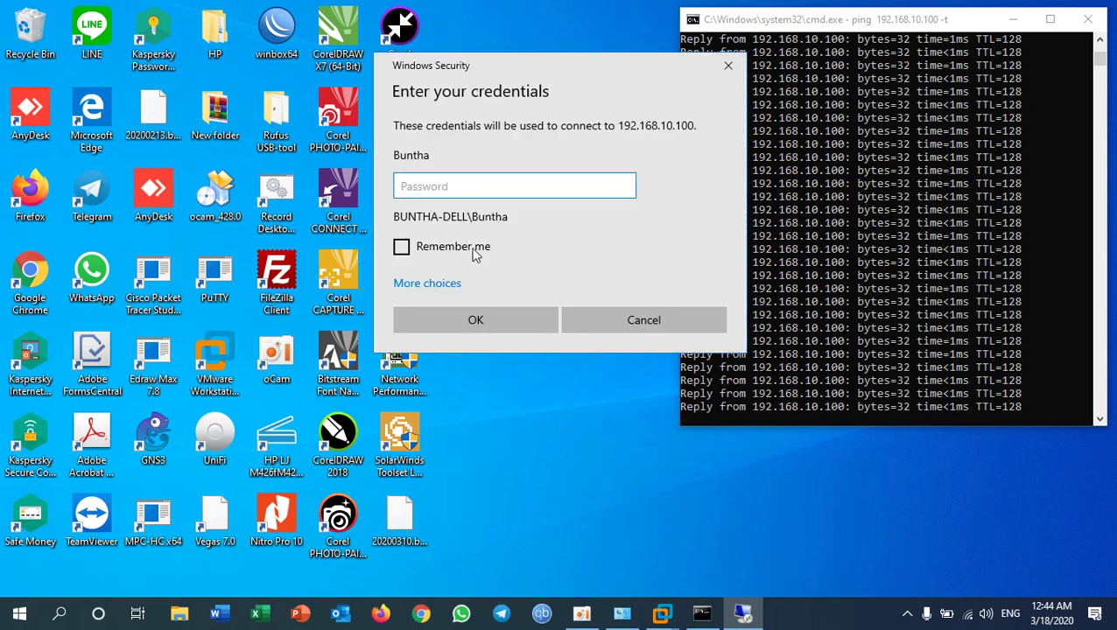
{"action": "left_click", "coordinate": [454, 287]}
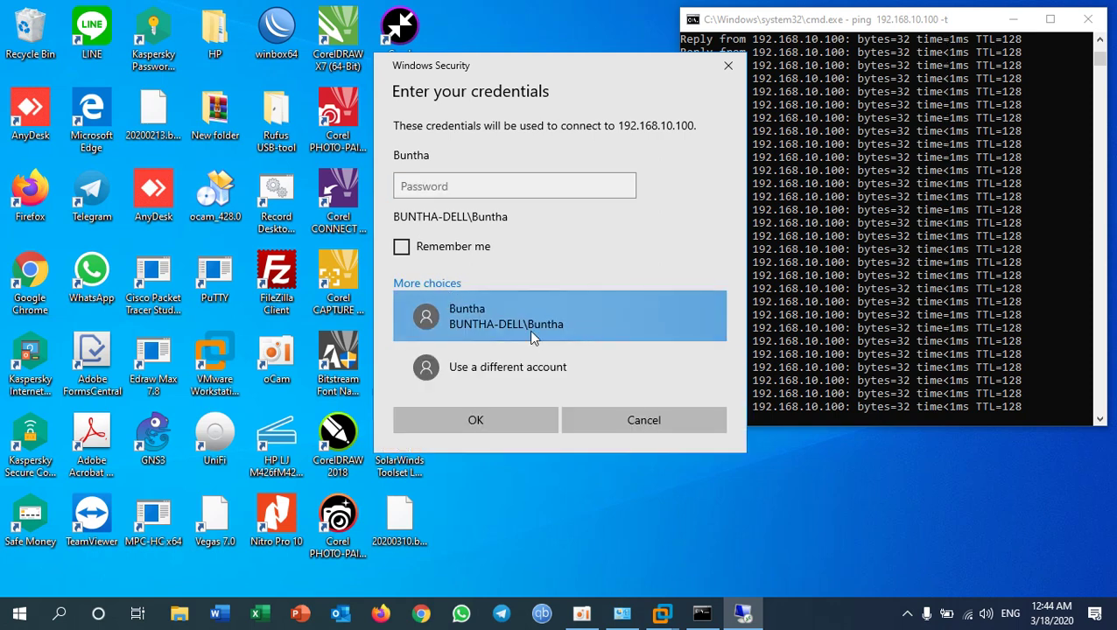
{"action": "left_click", "coordinate": [483, 373]}
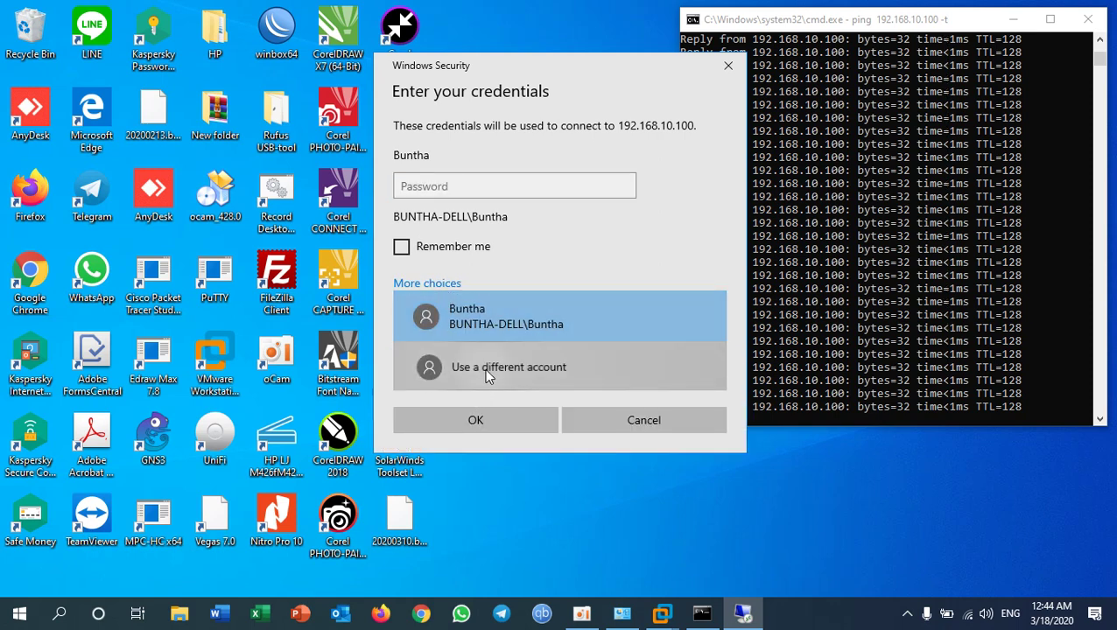
Step: Enter the account's user name and password and submit the credentials
{"action": "type", "text": "Buntha"}
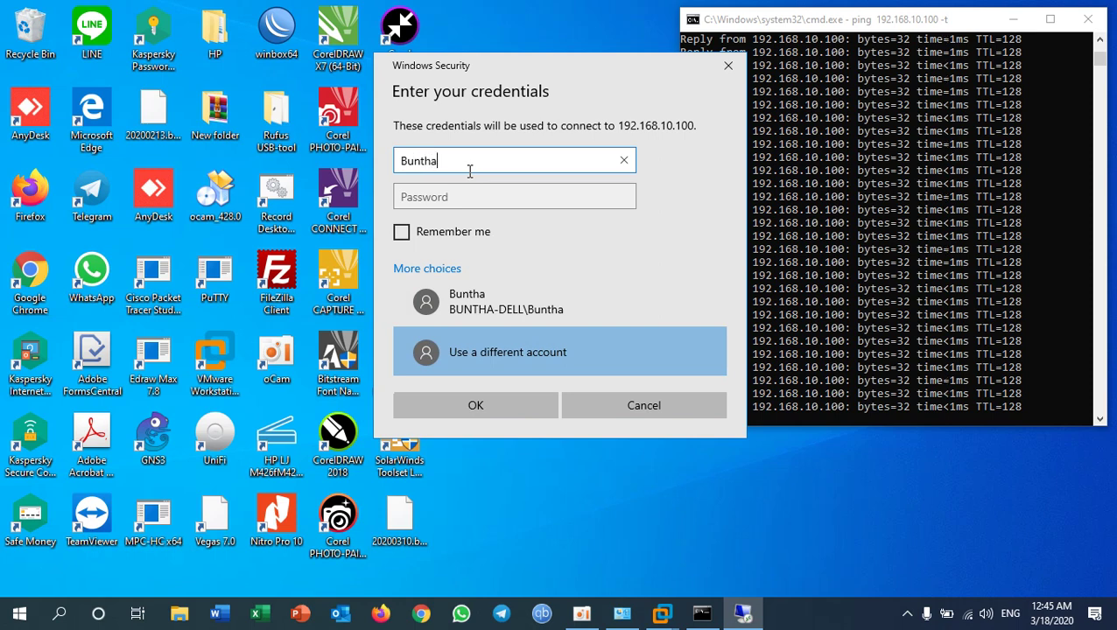
{"action": "key", "text": "Tab"}
{"action": "type", "text": "••••"}
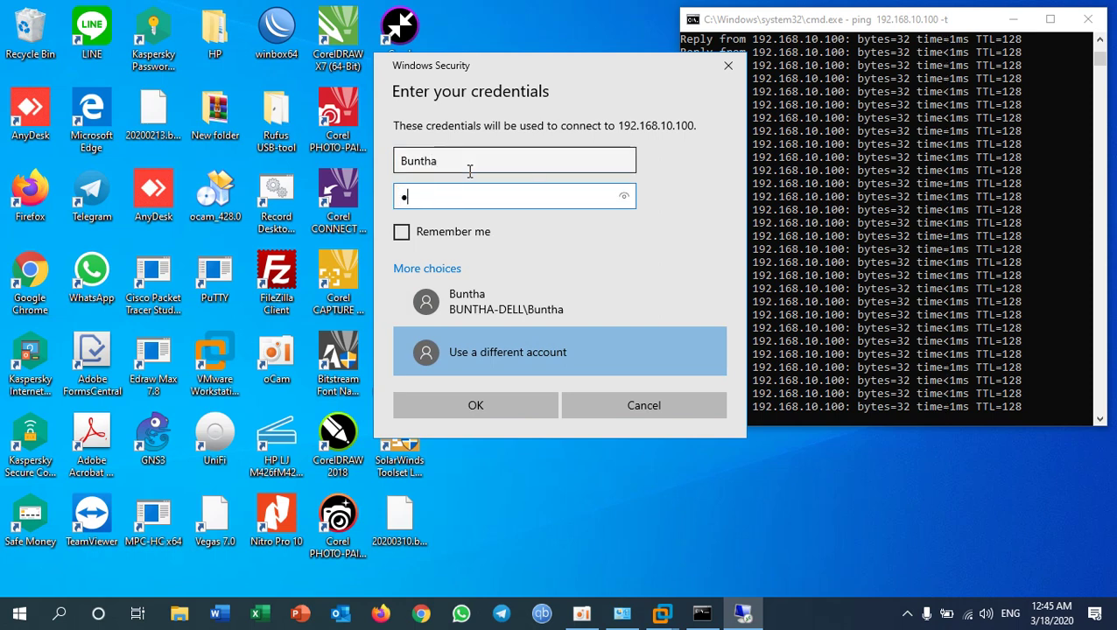
{"action": "type", "text": "•••"}
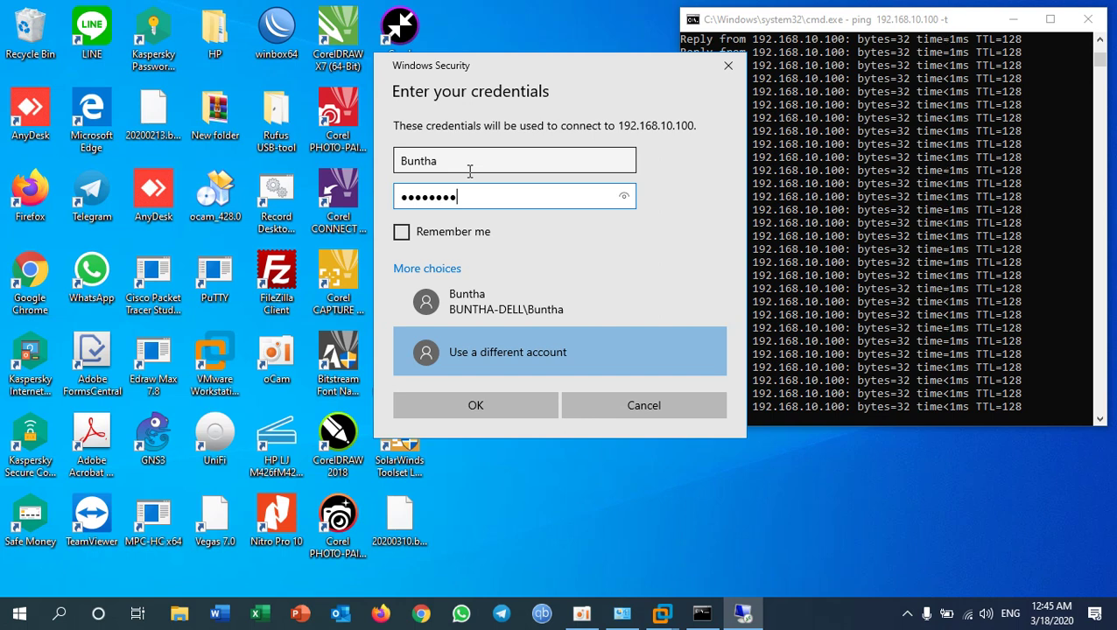
{"action": "left_click", "coordinate": [471, 172]}
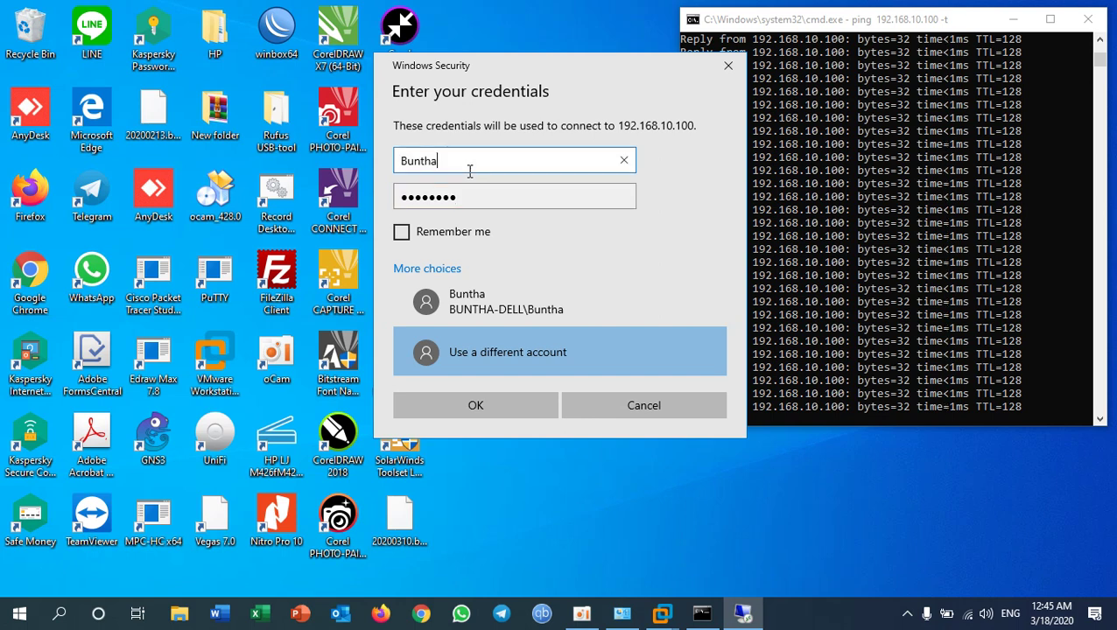
{"action": "double_click", "coordinate": [459, 197]}
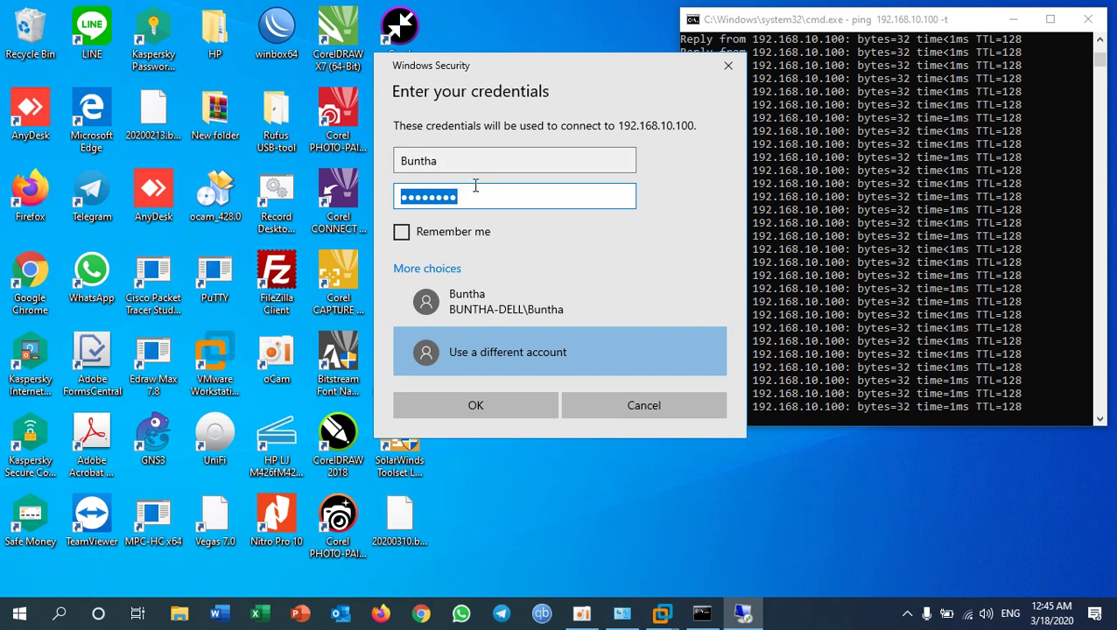
{"action": "left_click", "coordinate": [484, 407]}
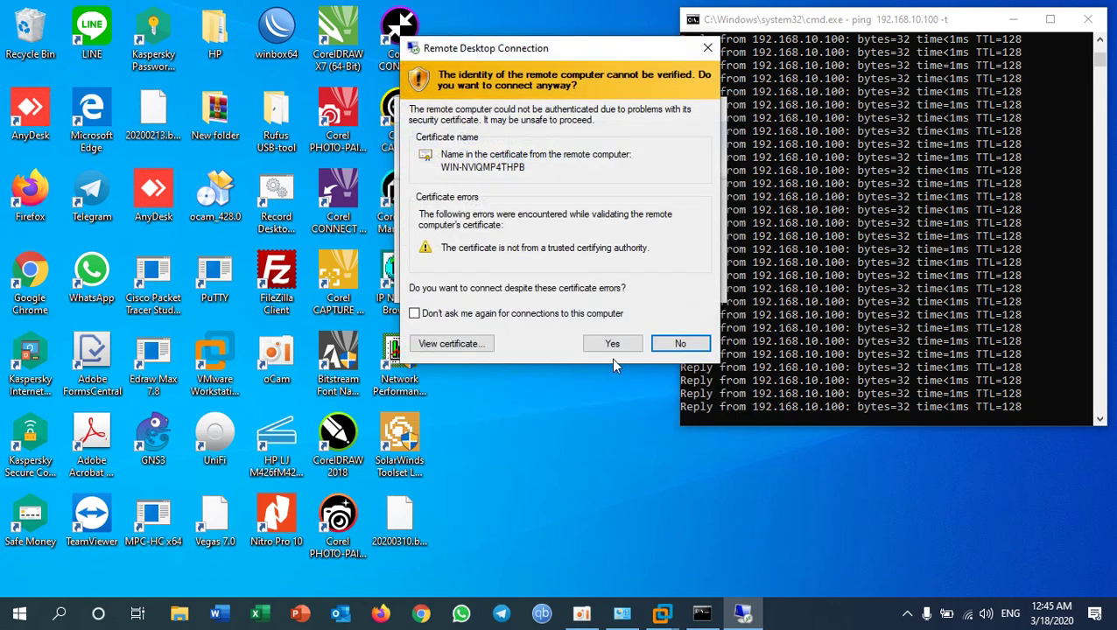
Step: Accept the certificate without future prompts, then window the server desktop in the upper left
{"action": "left_click", "coordinate": [415, 313]}
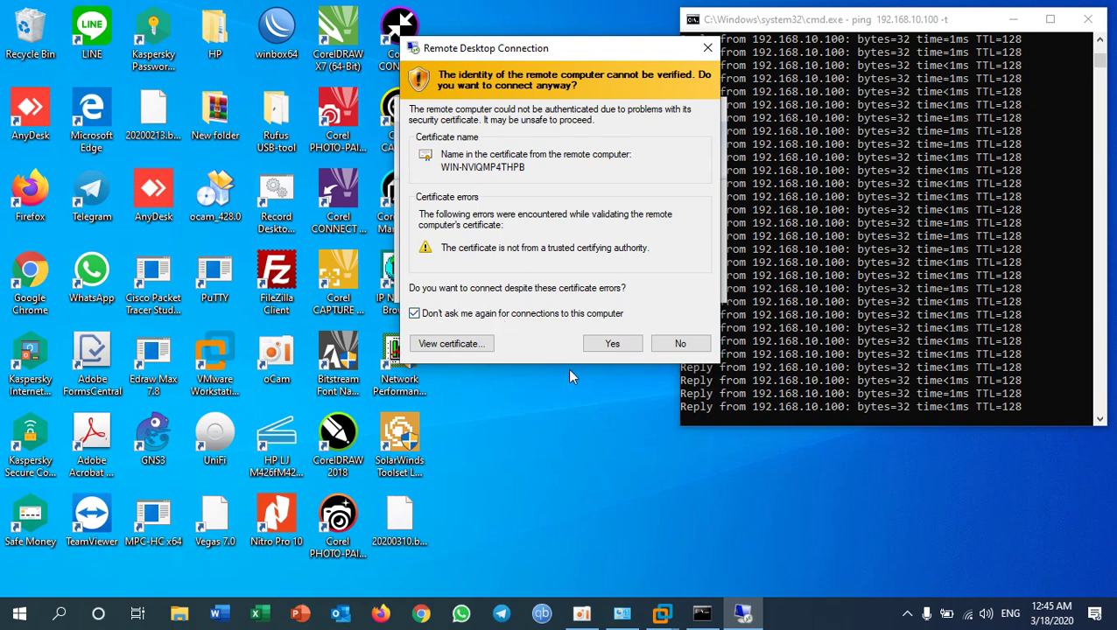
{"action": "left_click", "coordinate": [613, 344]}
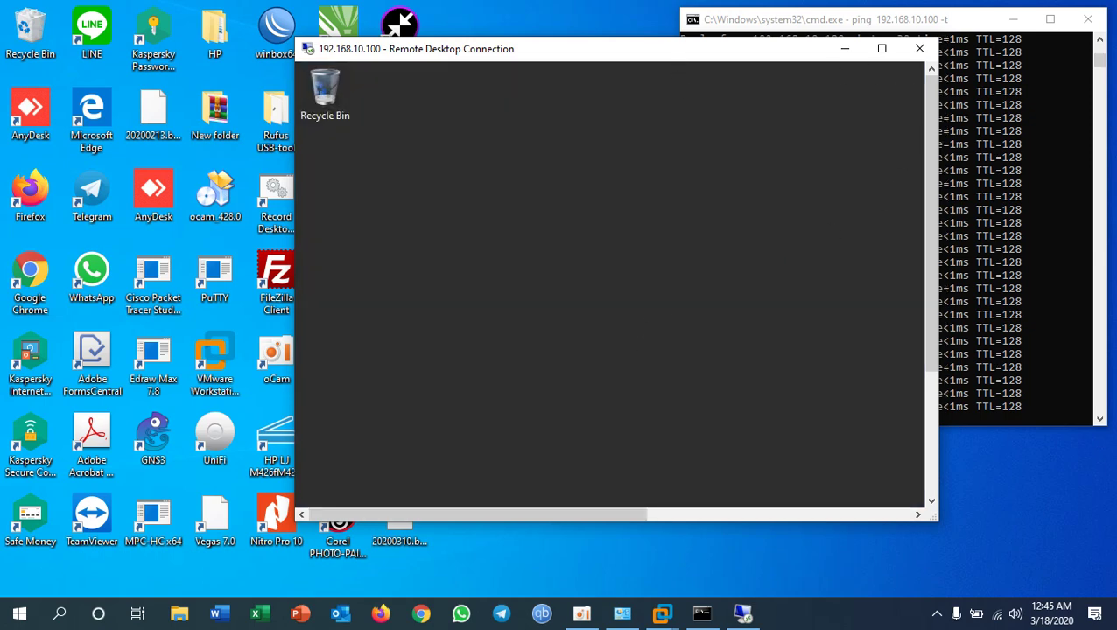
{"action": "left_click", "coordinate": [812, 57]}
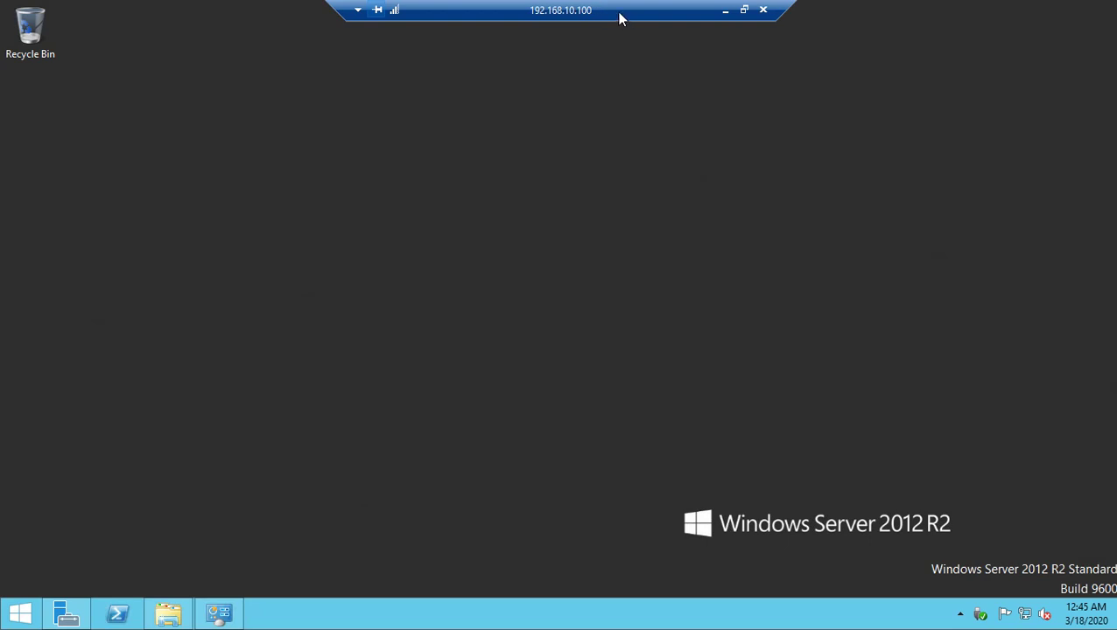
{"action": "left_click", "coordinate": [745, 10]}
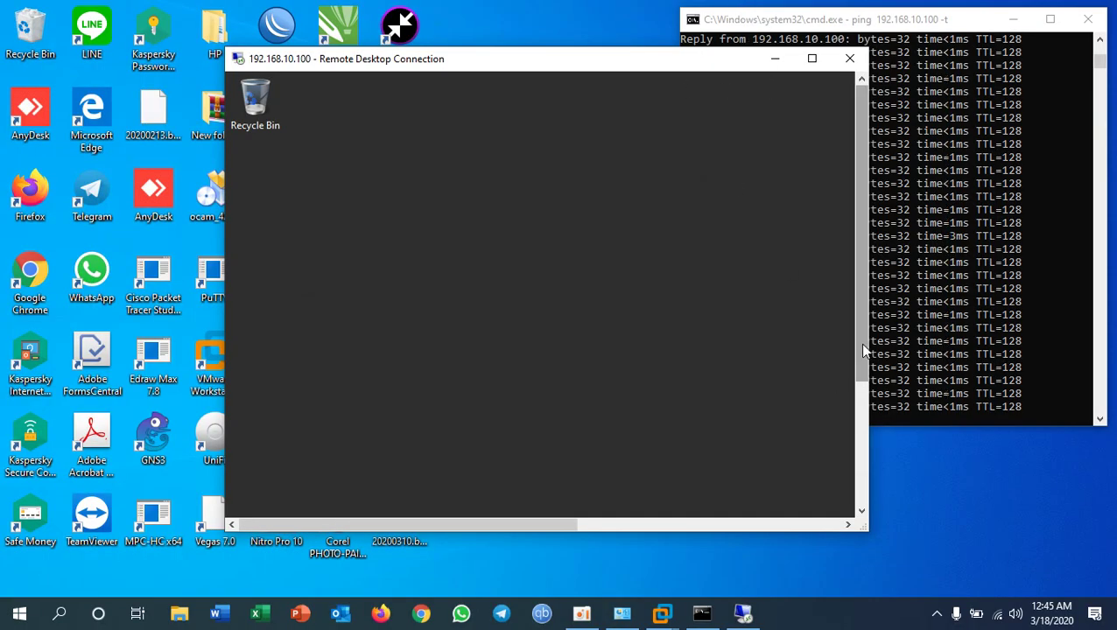
{"action": "left_click_drag", "start_coordinate": [650, 60], "coordinate": [443, 31]}
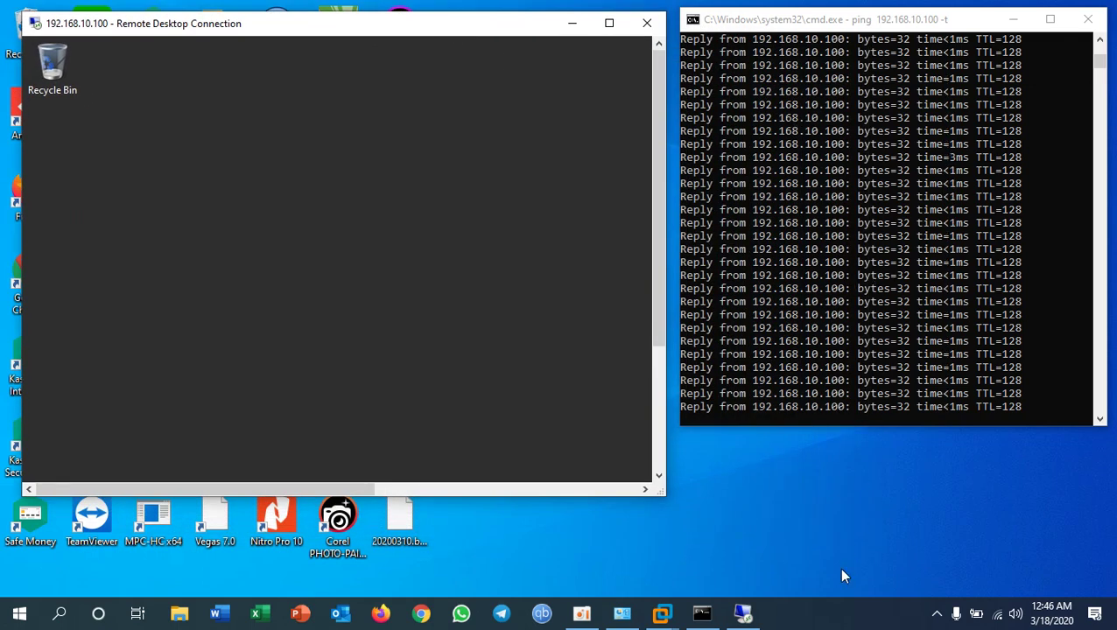
Step: Open the Windows-Server VM's settings to its network adapter page
{"action": "mouse_move", "coordinate": [671, 620]}
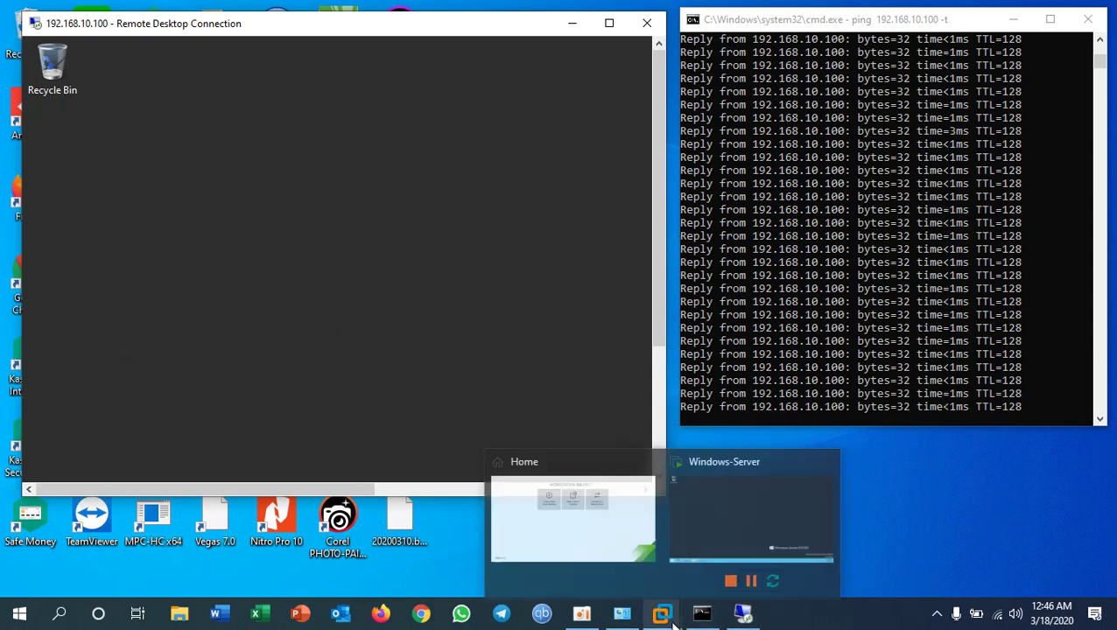
{"action": "left_click", "coordinate": [618, 528]}
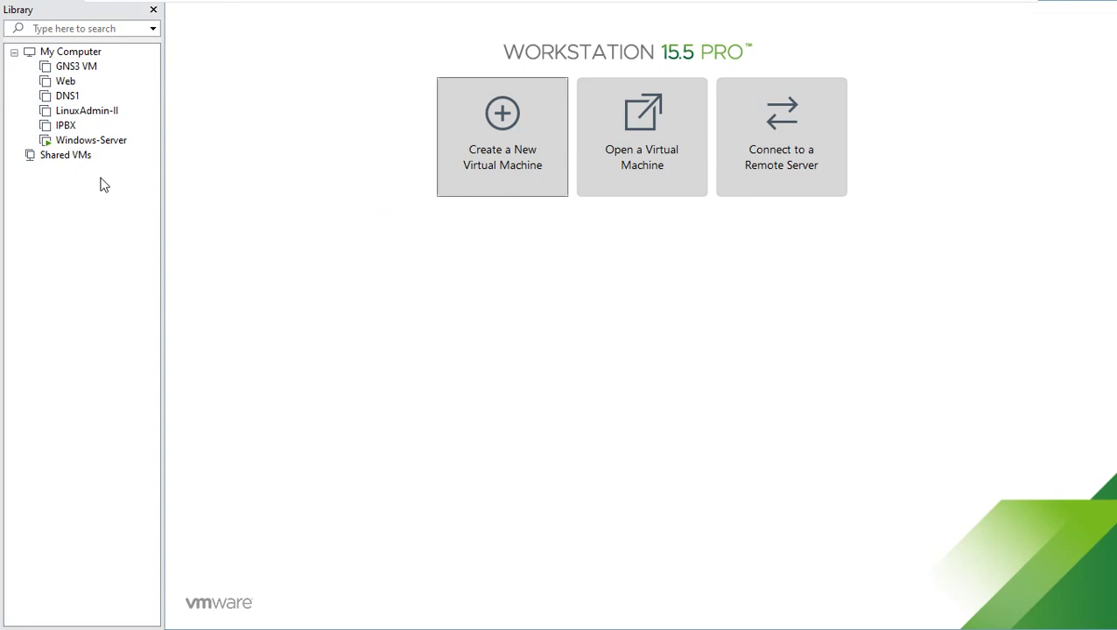
{"action": "right_click", "coordinate": [66, 147]}
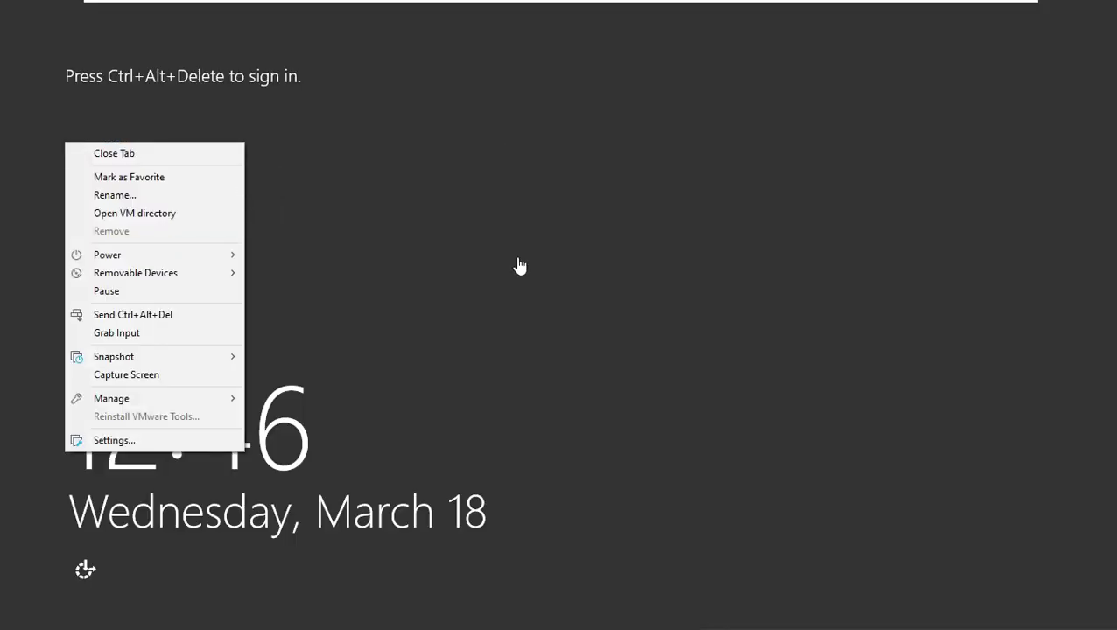
{"action": "left_click", "coordinate": [117, 441]}
{"action": "key", "text": "ctrl+alt+Return"}
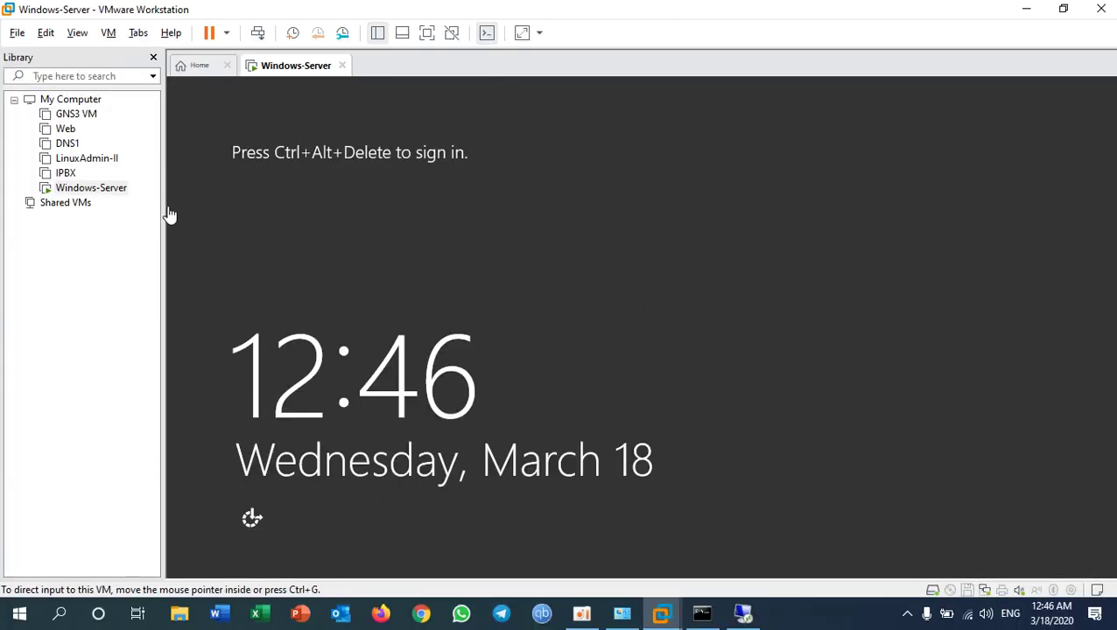
{"action": "right_click", "coordinate": [99, 194]}
{"action": "left_click", "coordinate": [196, 492]}
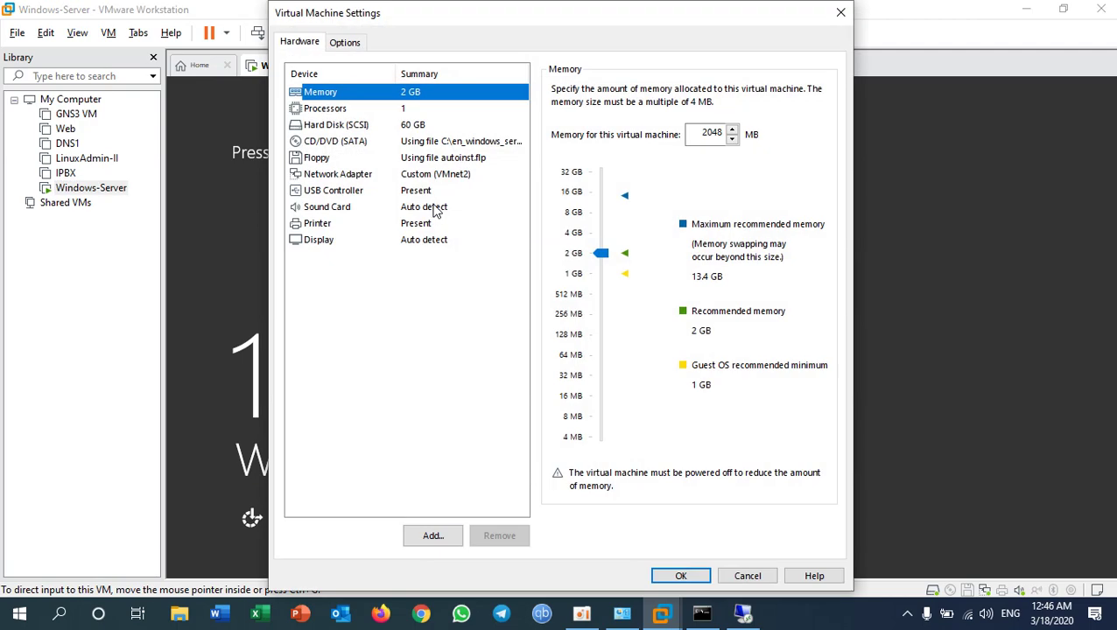
{"action": "left_click", "coordinate": [444, 177]}
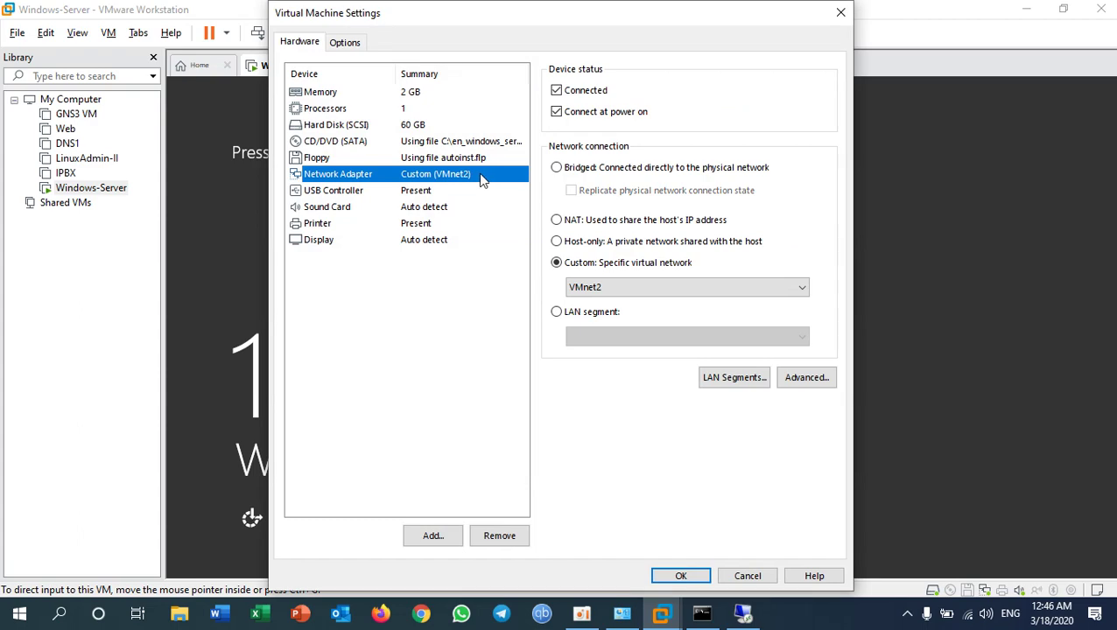
Step: Switch the VM's network adapter from VMnet2 to custom VMnet4 and save
{"action": "left_click", "coordinate": [623, 613]}
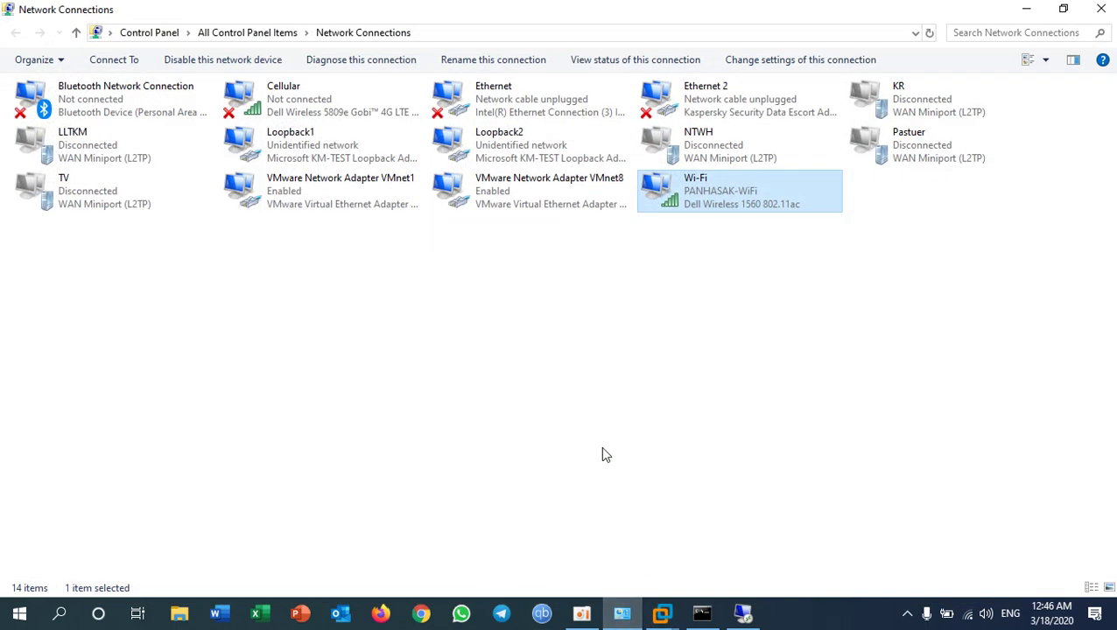
{"action": "left_click", "coordinate": [304, 148]}
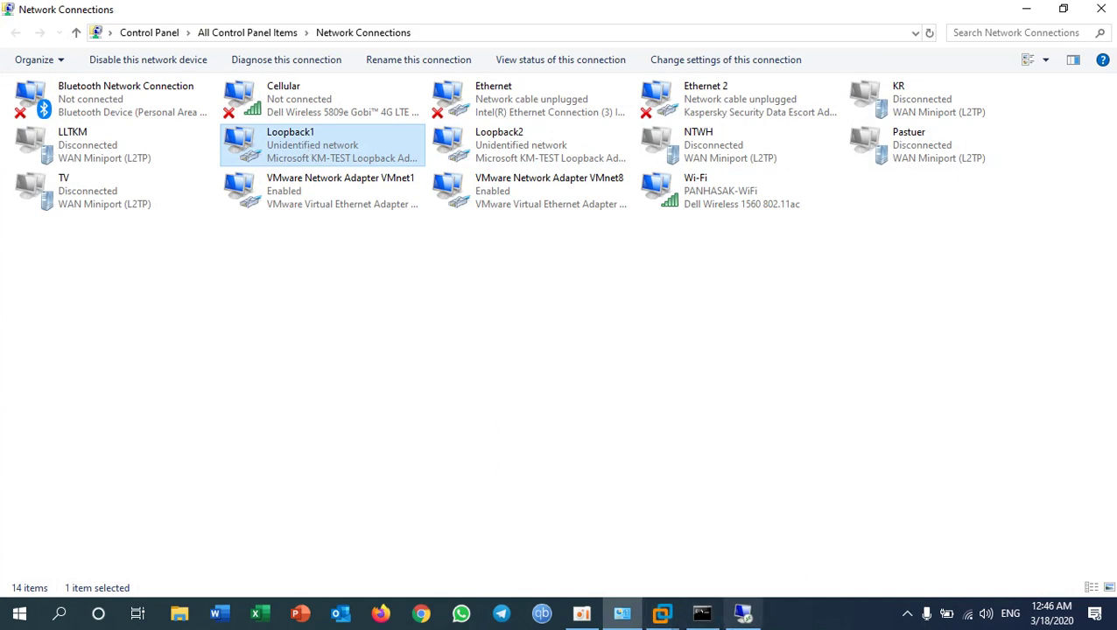
{"action": "left_click", "coordinate": [623, 613]}
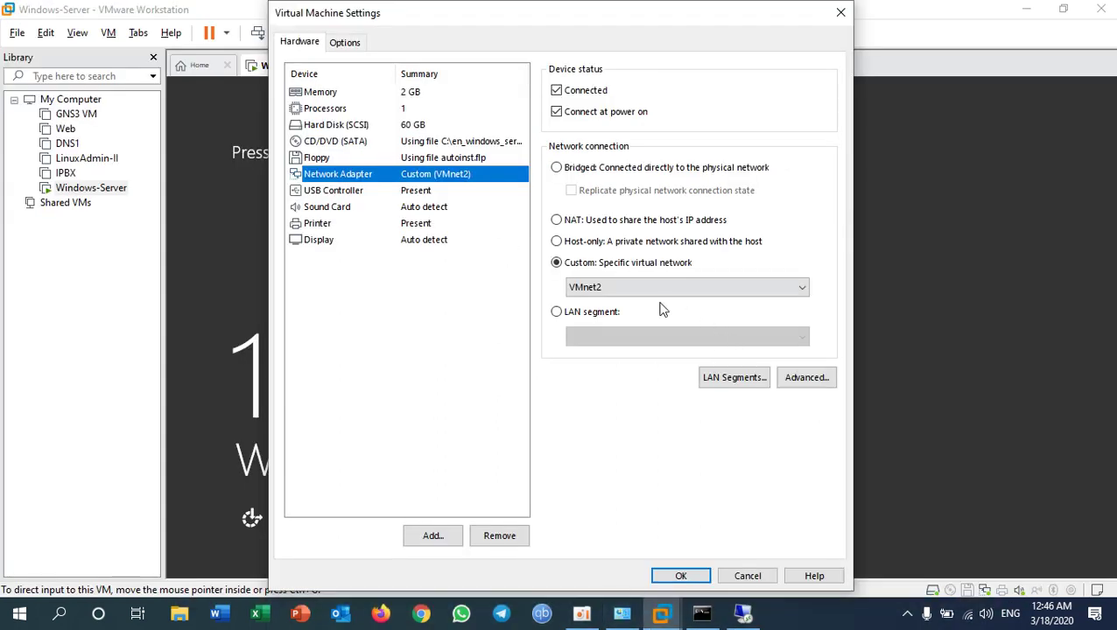
{"action": "left_click", "coordinate": [604, 289]}
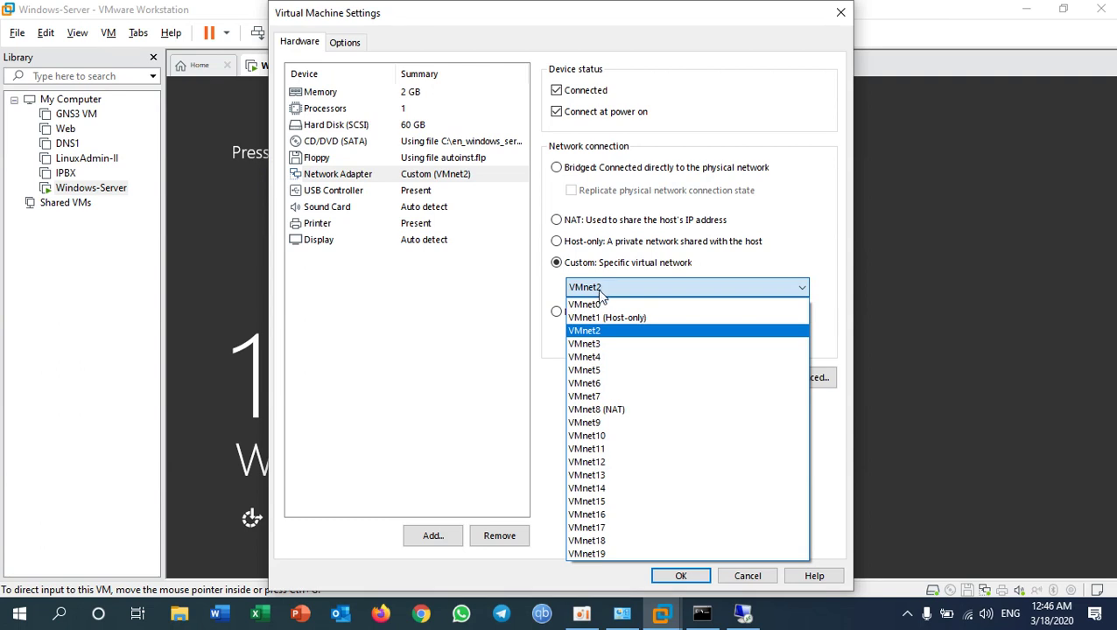
{"action": "left_click", "coordinate": [600, 358]}
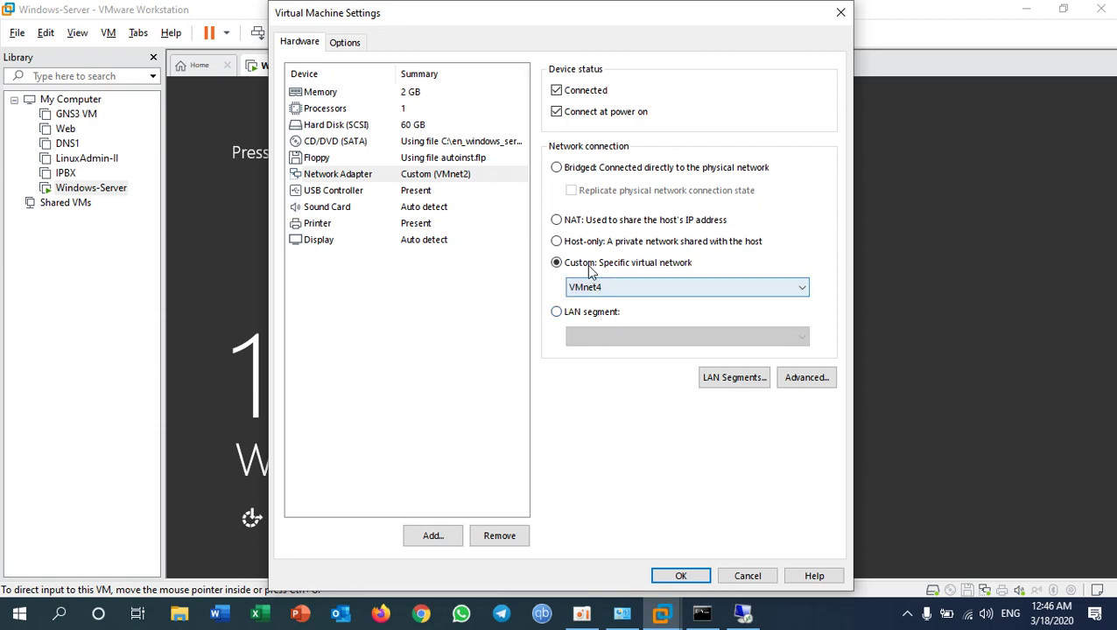
{"action": "left_click", "coordinate": [682, 575]}
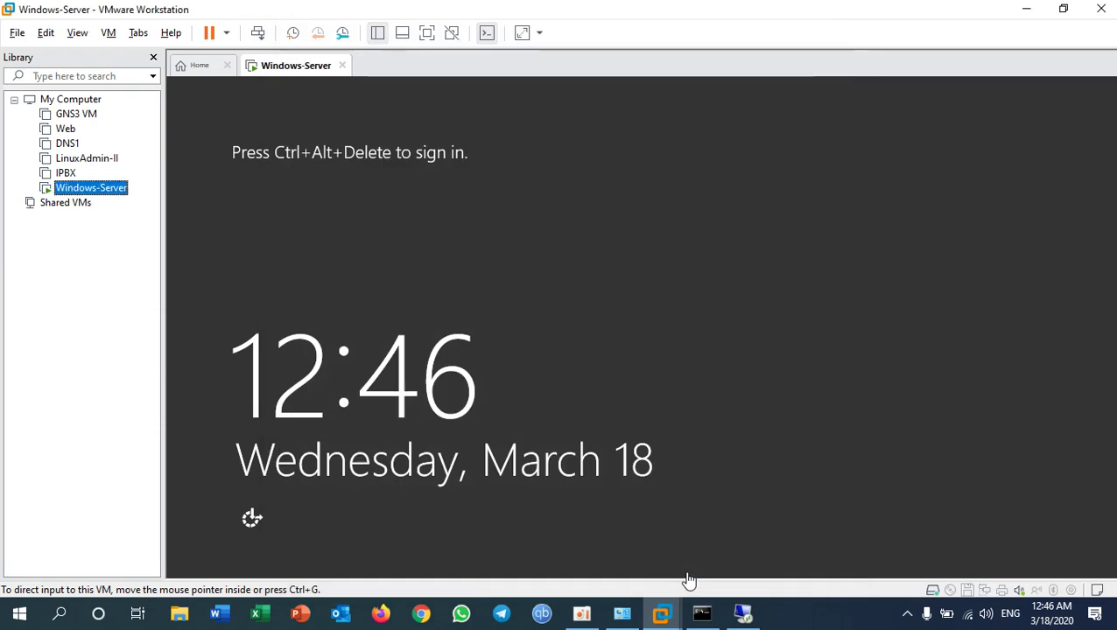
Step: Bring the ping -t window forward to watch 192.168.10.100 replies turn into timeouts
{"action": "left_click", "coordinate": [706, 613]}
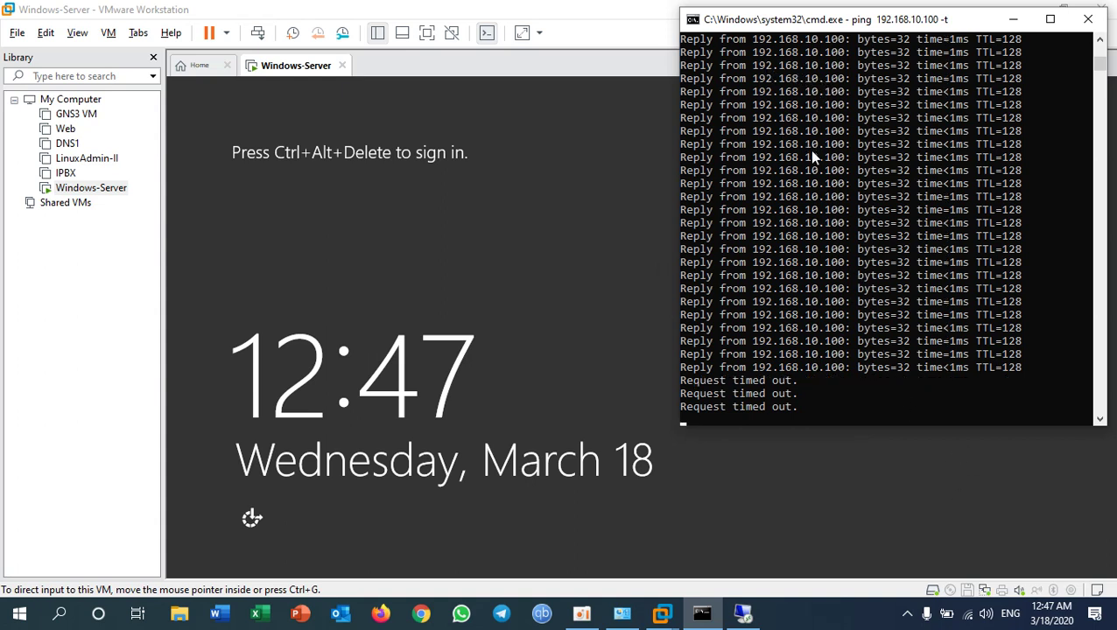
{"action": "mouse_move", "coordinate": [964, 620]}
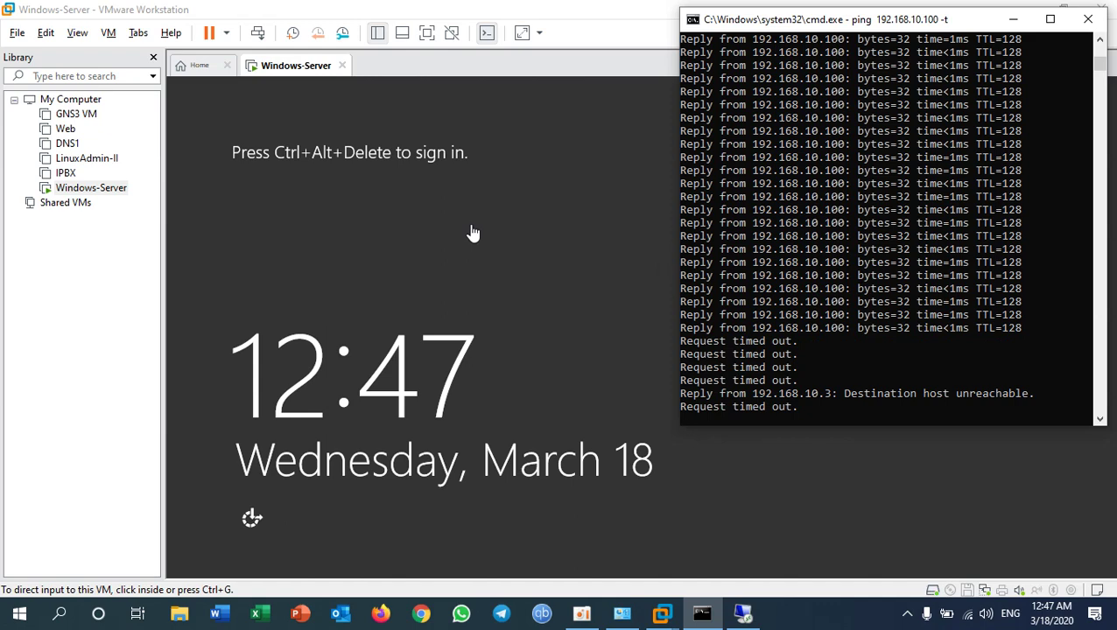
Step: Change Loopback1's IPv4 address third octet to 10, making it 192.168.10.90
{"action": "left_click", "coordinate": [620, 614]}
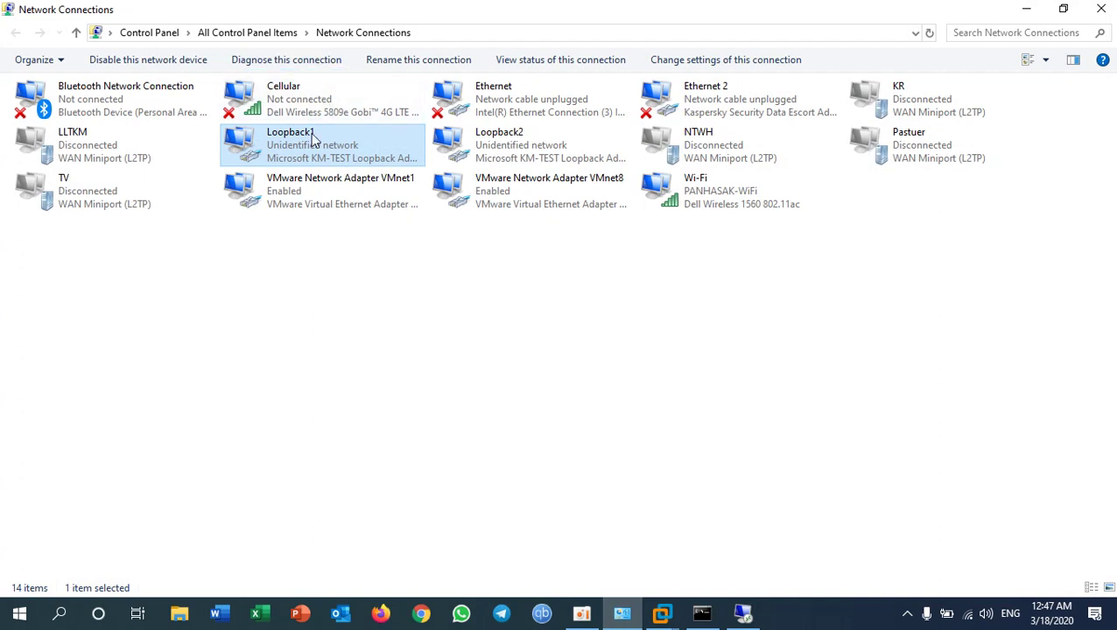
{"action": "right_click", "coordinate": [290, 151]}
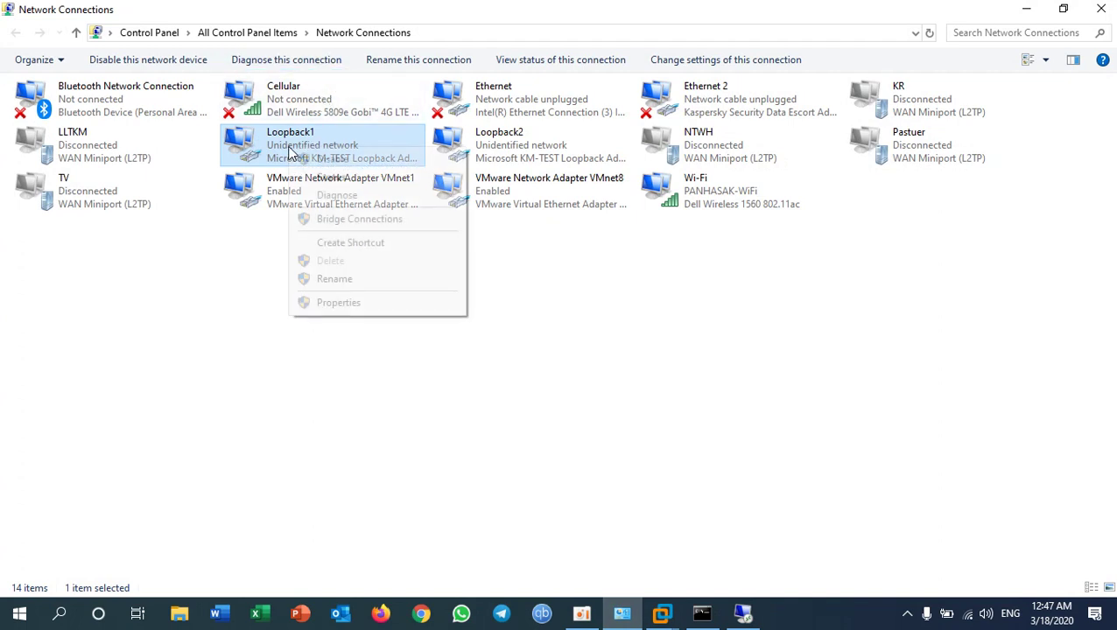
{"action": "left_click", "coordinate": [338, 303]}
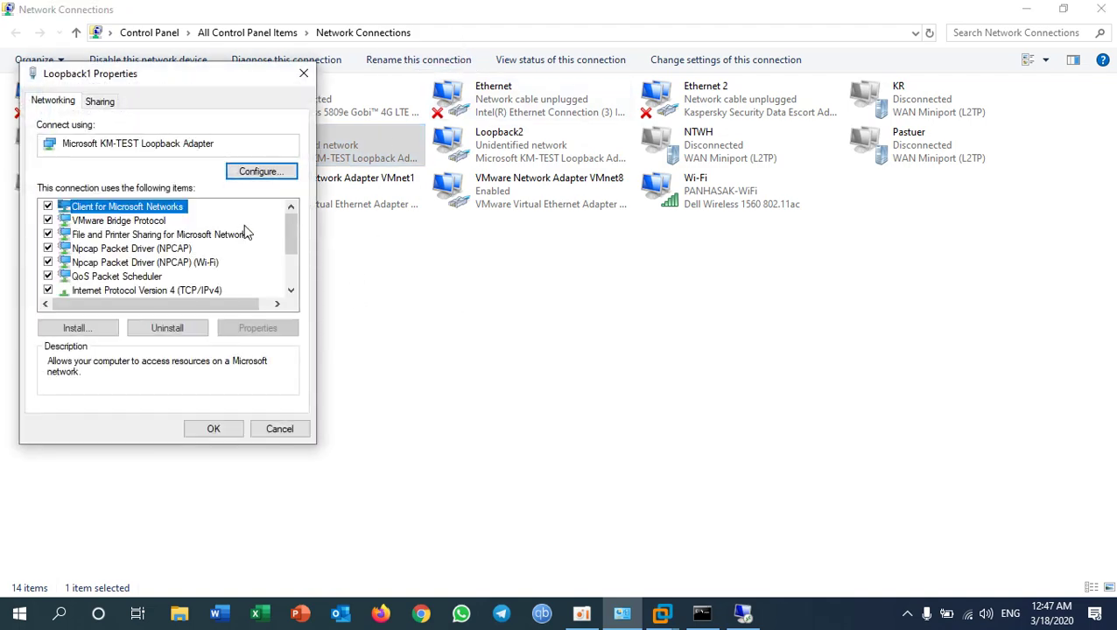
{"action": "double_click", "coordinate": [196, 292]}
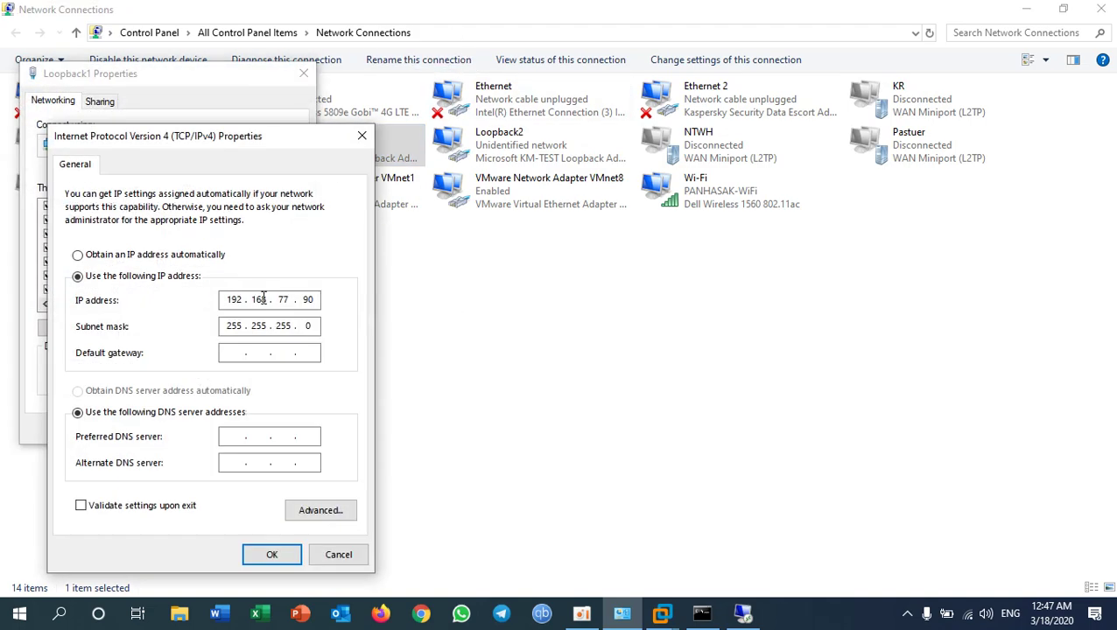
{"action": "left_click", "coordinate": [291, 302]}
{"action": "type", "text": "10"}
{"action": "left_click", "coordinate": [262, 353]}
{"action": "left_click", "coordinate": [259, 438]}
{"action": "left_click", "coordinate": [279, 553]}
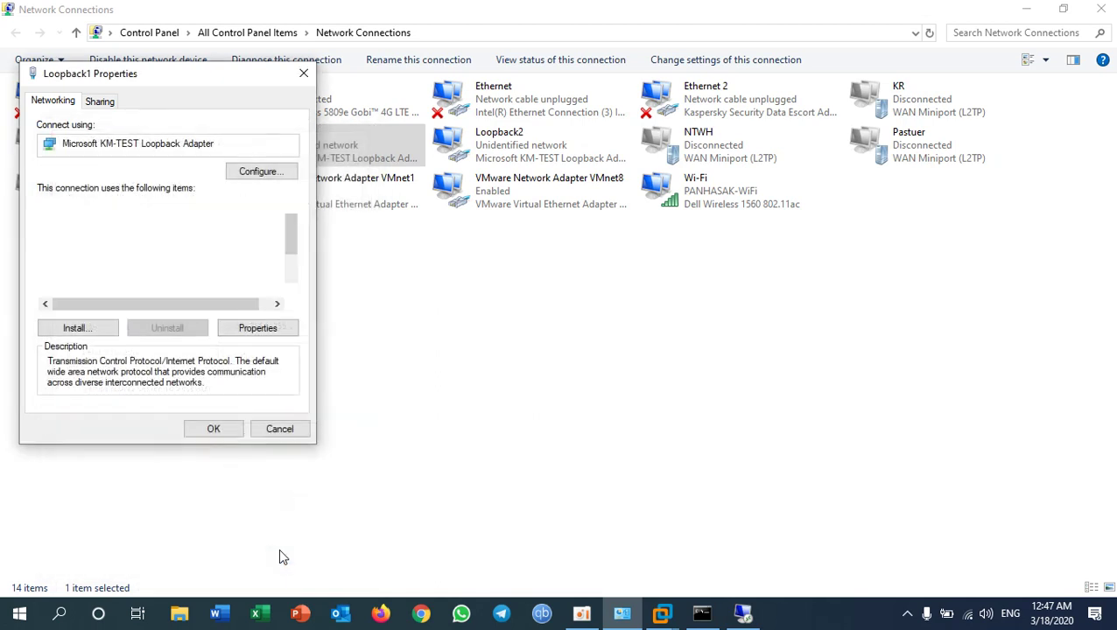
{"action": "mouse_move", "coordinate": [661, 616]}
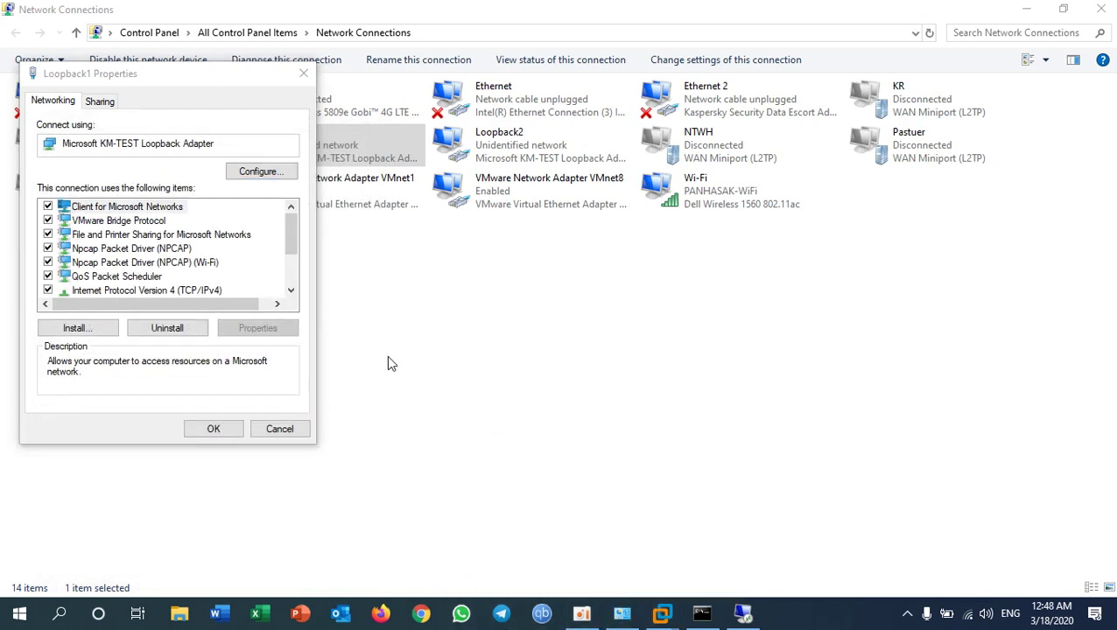
{"action": "left_click", "coordinate": [213, 430]}
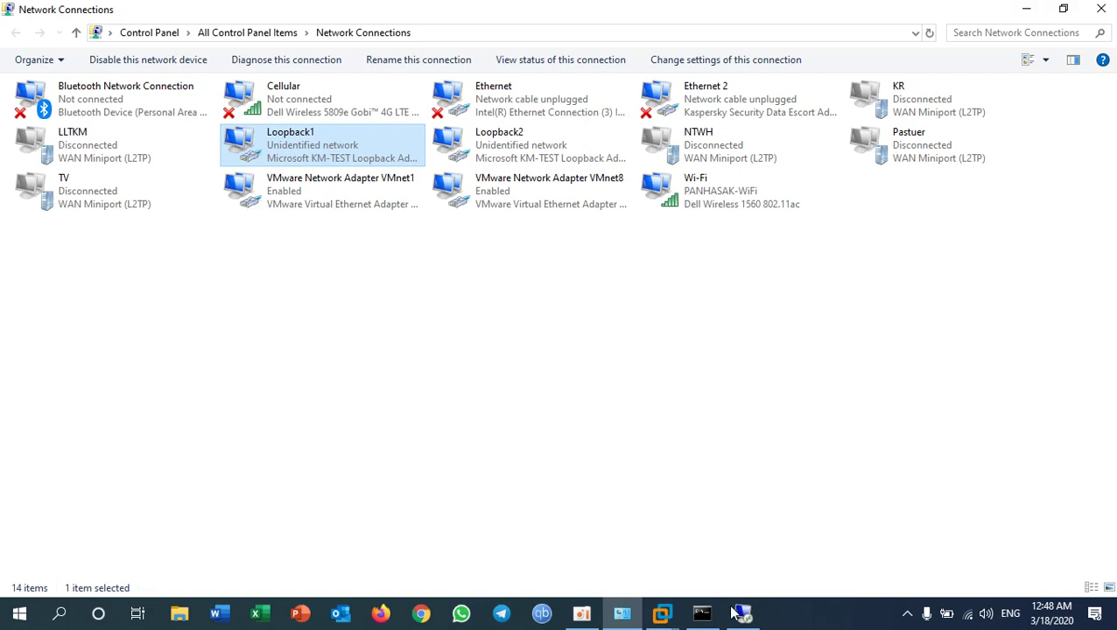
Step: Confirm pings reply again and review Loopback1's connection details
{"action": "left_click", "coordinate": [702, 613]}
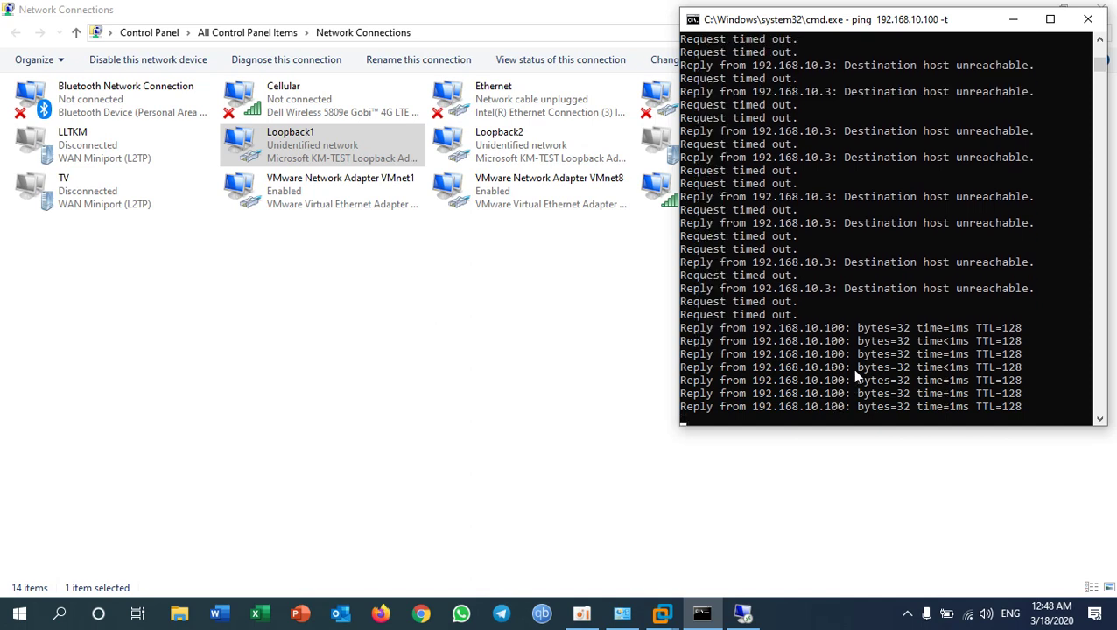
{"action": "right_click", "coordinate": [308, 161]}
{"action": "left_click", "coordinate": [336, 181]}
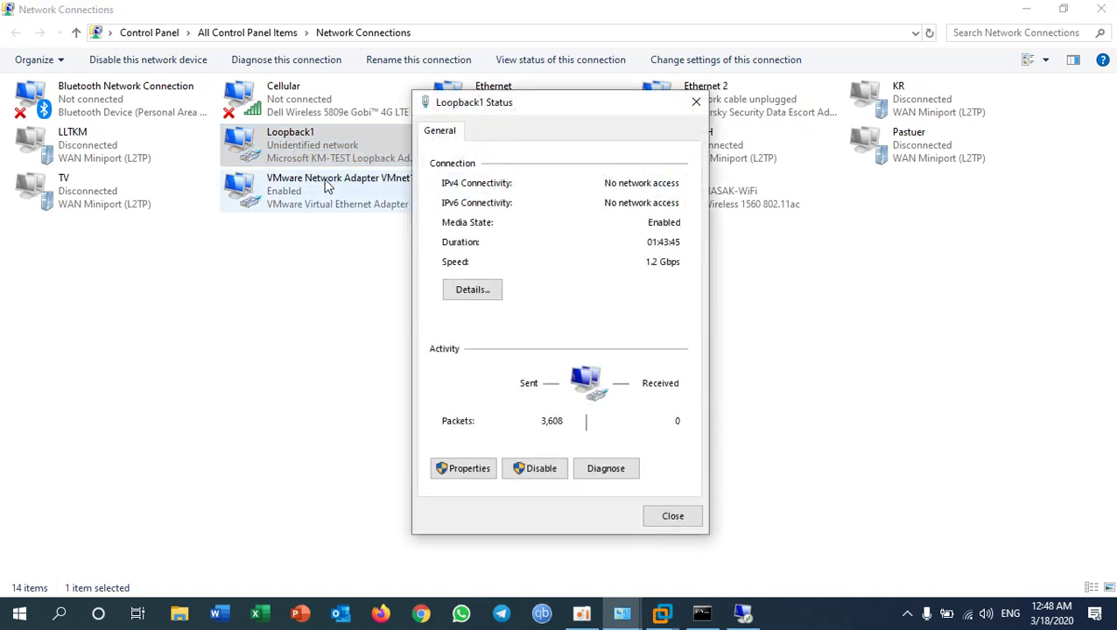
{"action": "left_click", "coordinate": [485, 297]}
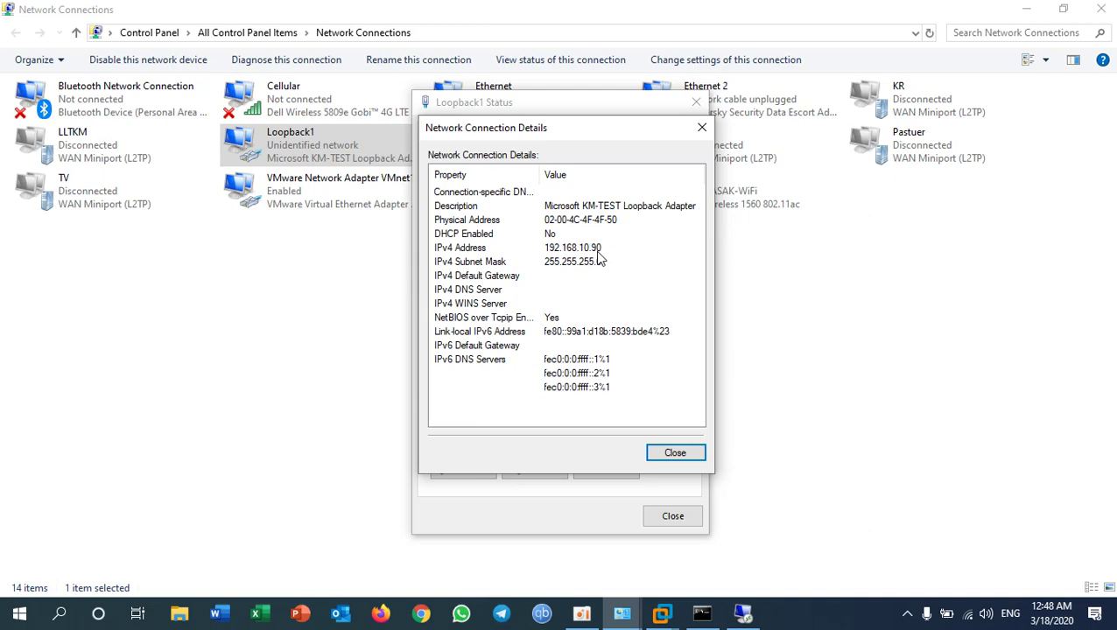
{"action": "left_click", "coordinate": [675, 456]}
{"action": "left_click", "coordinate": [672, 516]}
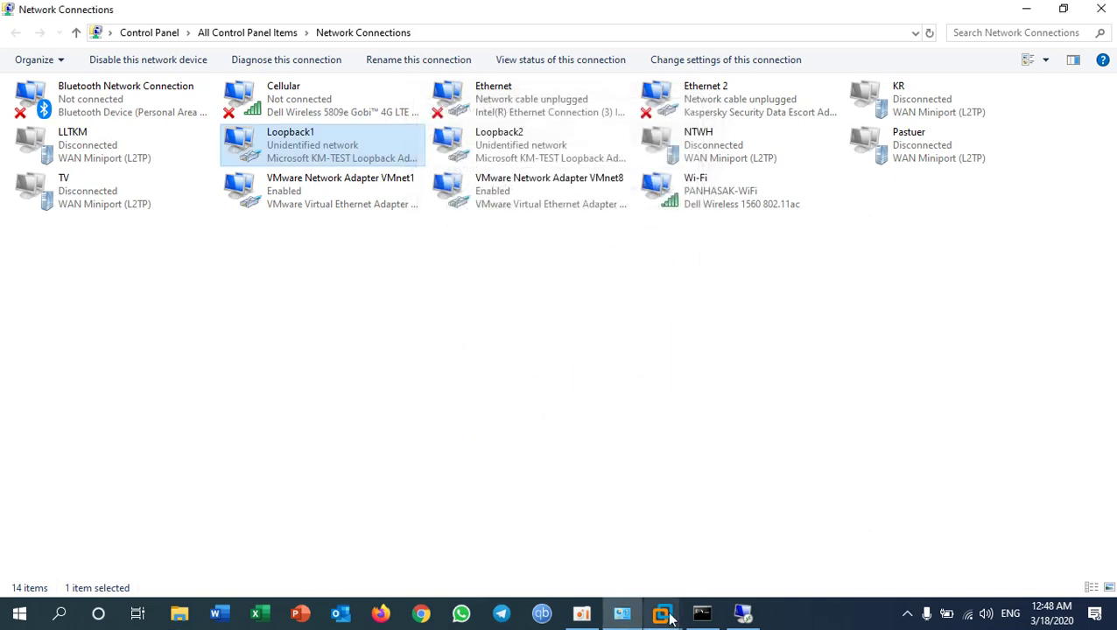
{"action": "mouse_move", "coordinate": [663, 613]}
{"action": "left_click", "coordinate": [710, 559]}
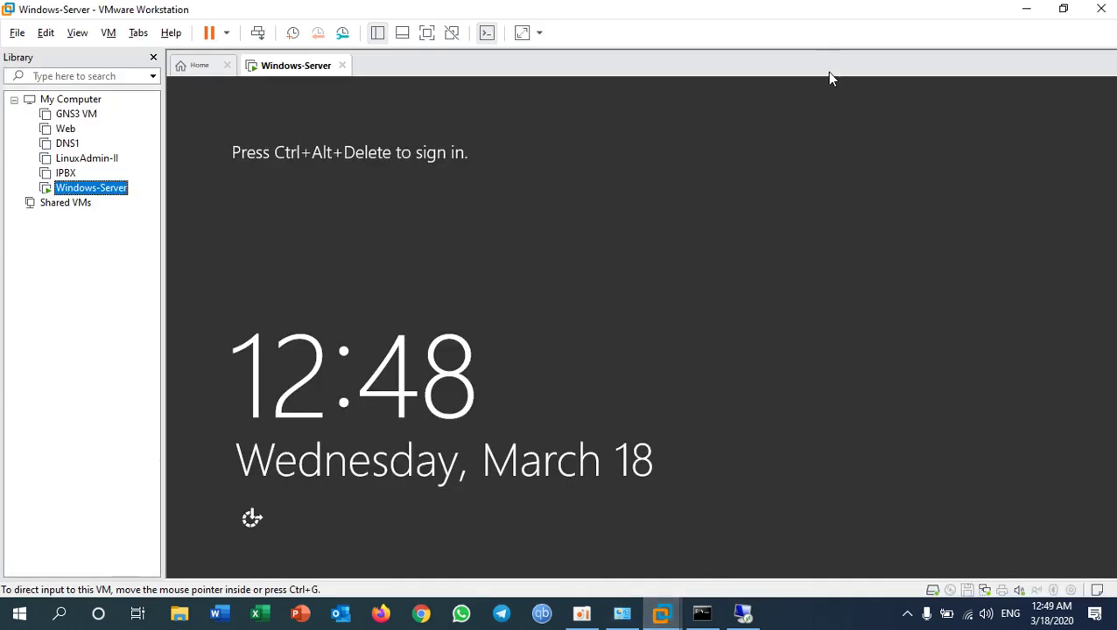
Step: Disconnect the old remote session and minimize VMware and Network Connections
{"action": "left_click", "coordinate": [742, 613]}
{"action": "left_click", "coordinate": [639, 35]}
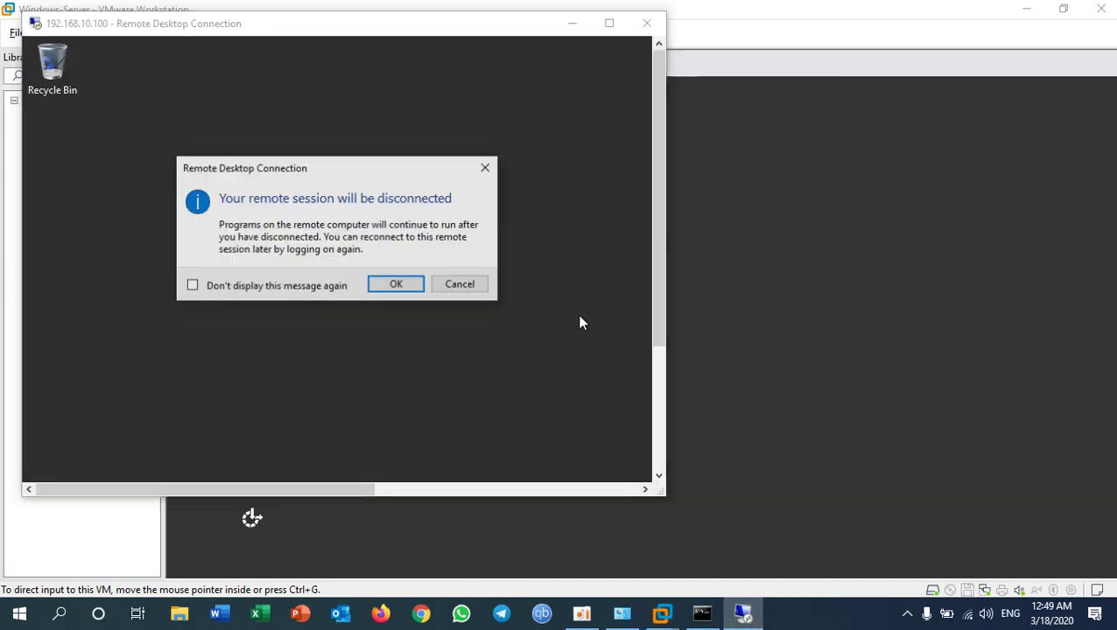
{"action": "left_click", "coordinate": [408, 284]}
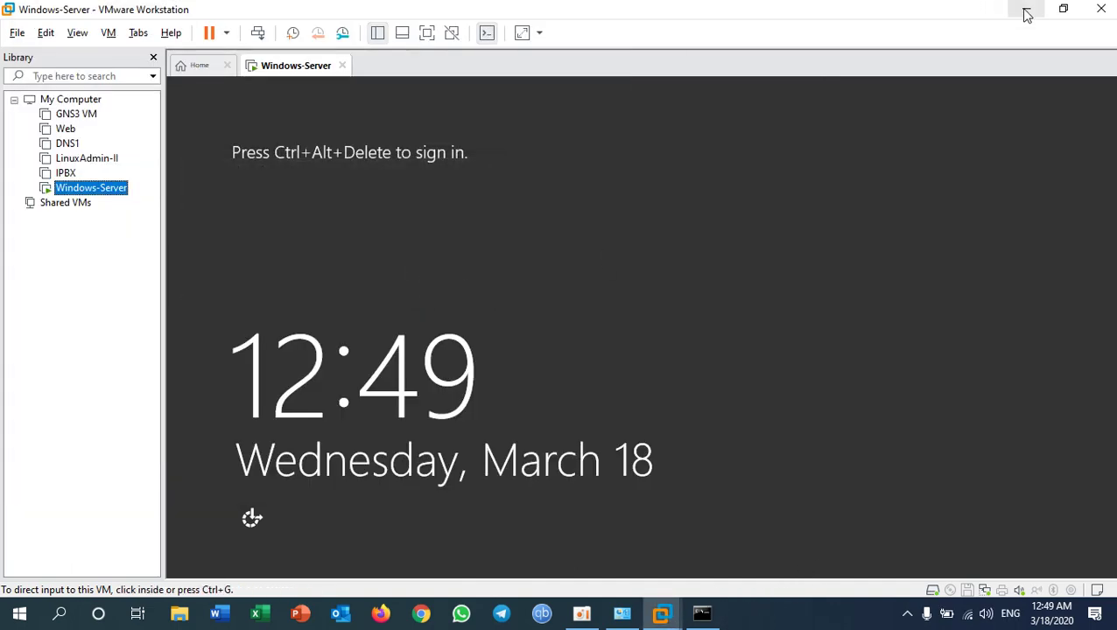
{"action": "left_click", "coordinate": [1025, 9]}
{"action": "left_click", "coordinate": [1024, 10]}
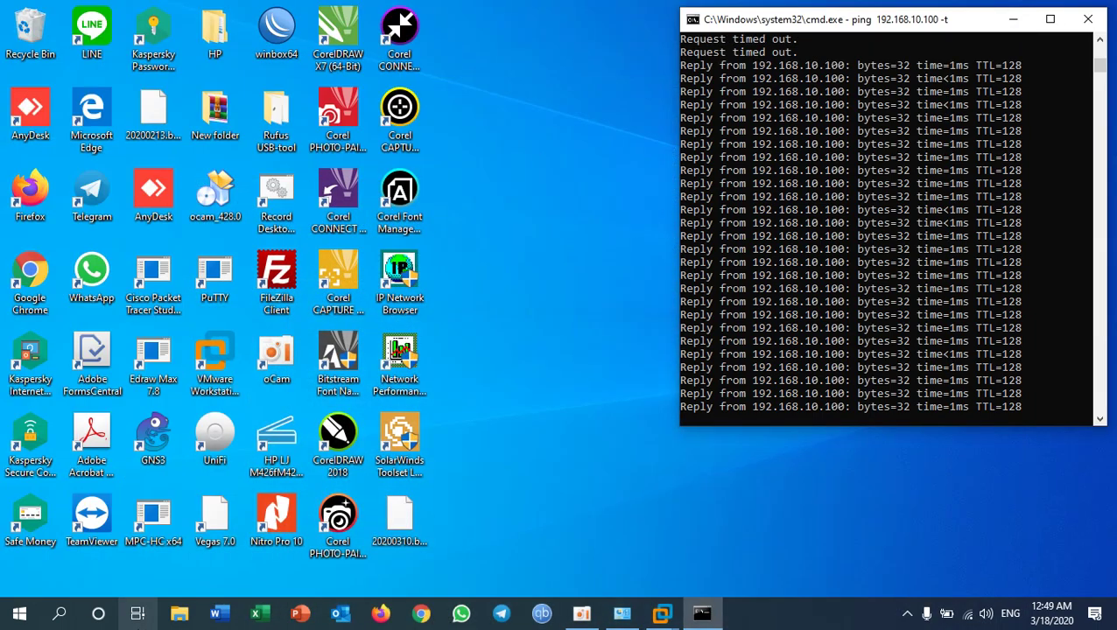
Step: Reopen Remote Desktop Connection and connect to 192.168.10.100 with the account password
{"action": "key", "text": "super"}
{"action": "type", "text": "re"}
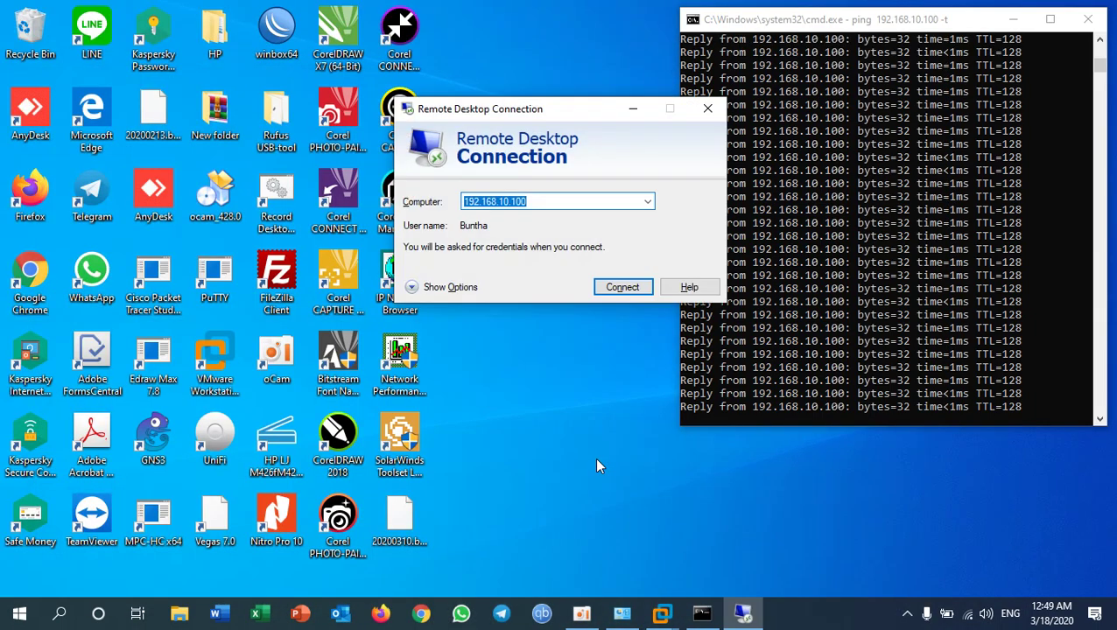
{"action": "left_click", "coordinate": [544, 200]}
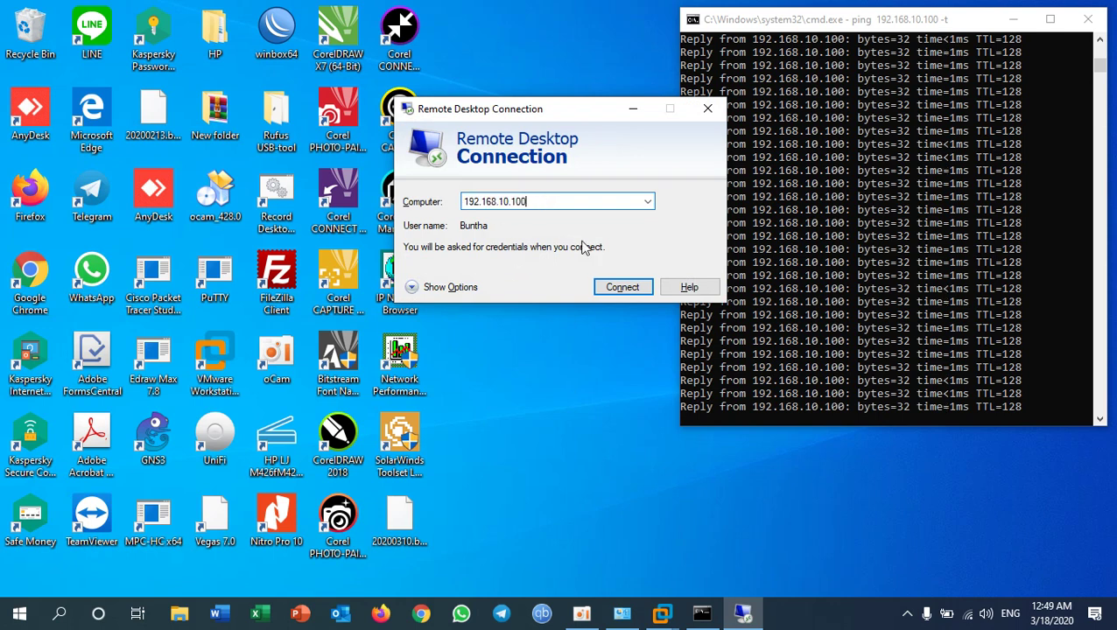
{"action": "left_click", "coordinate": [631, 294]}
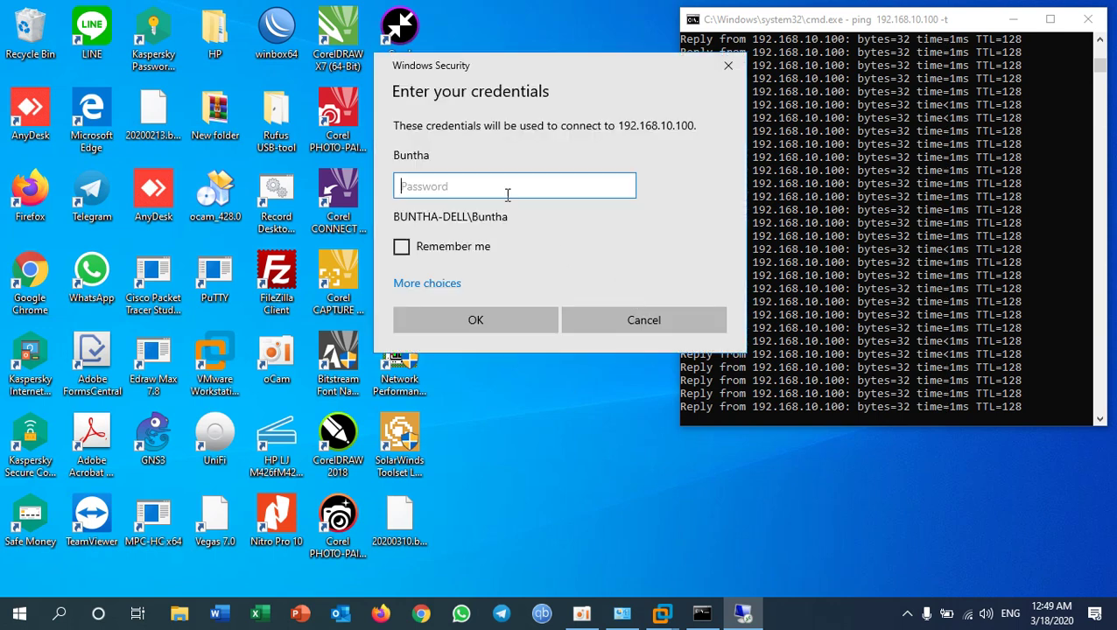
{"action": "type", "text": "********"}
{"action": "key", "text": "Return"}
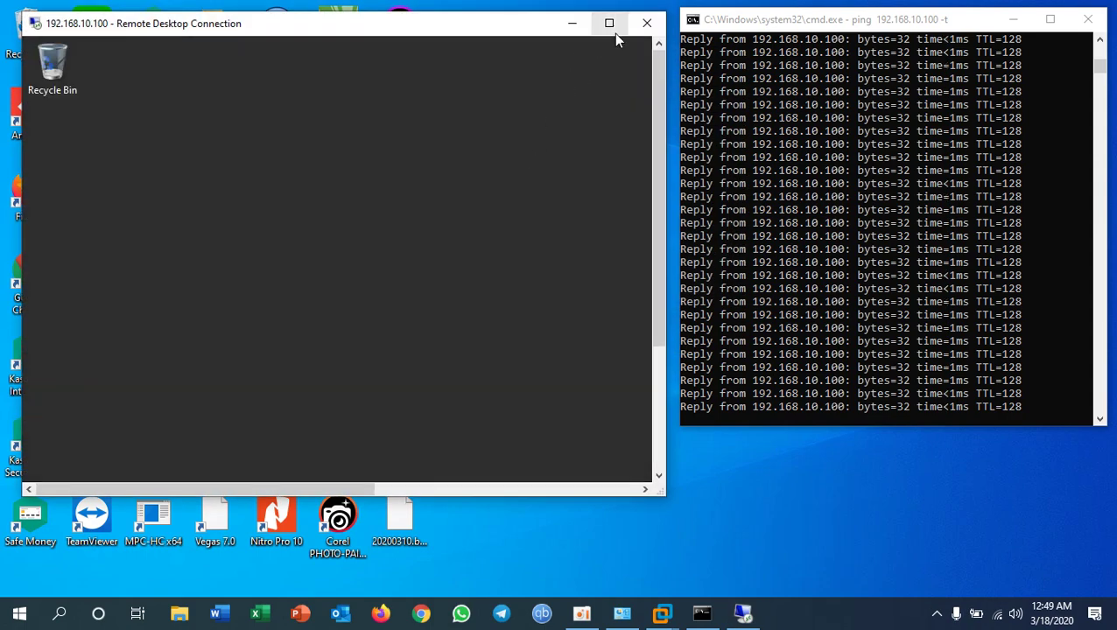
Step: View the server desktop full screen, toggle windowed and back, then disconnect from 192.168.10.100
{"action": "left_click", "coordinate": [612, 29]}
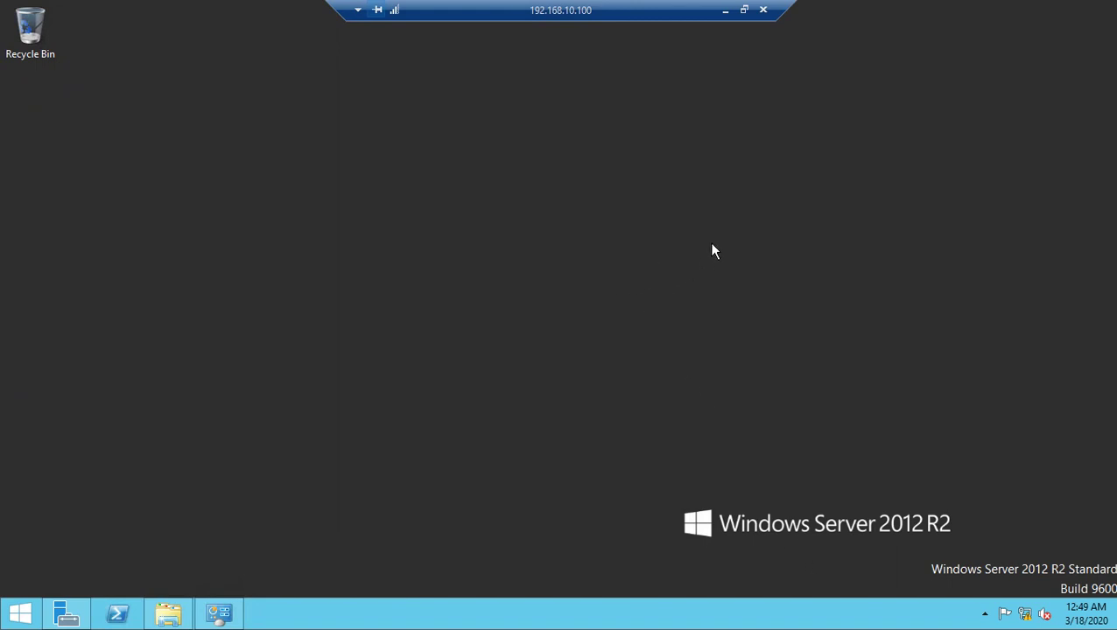
{"action": "left_click", "coordinate": [744, 10]}
{"action": "left_click", "coordinate": [610, 20]}
{"action": "left_click", "coordinate": [764, 10]}
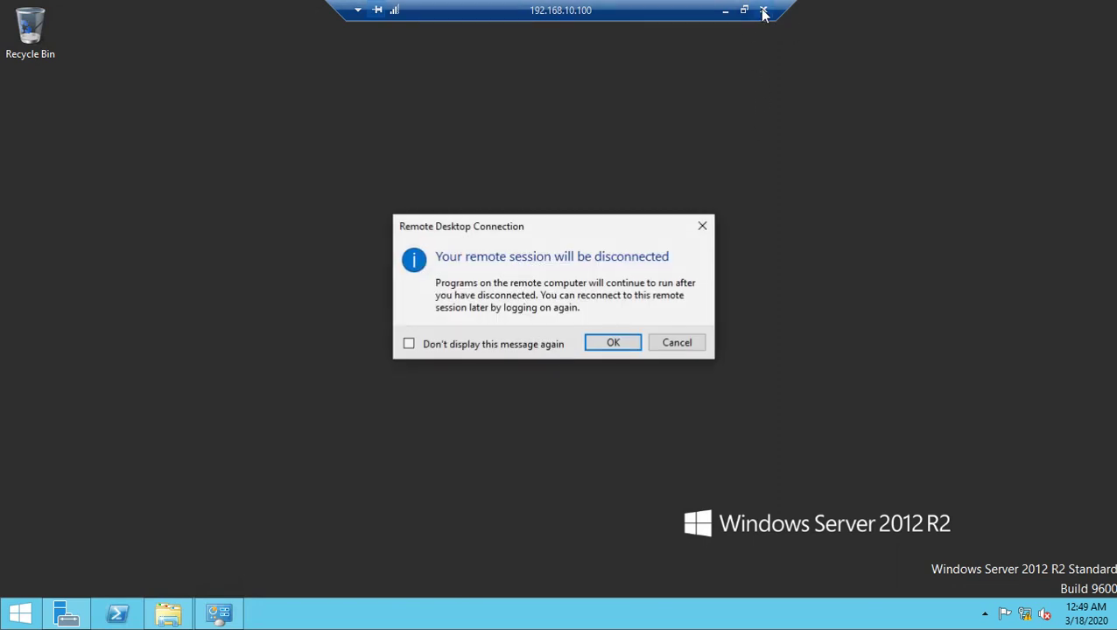
{"action": "left_click", "coordinate": [619, 343]}
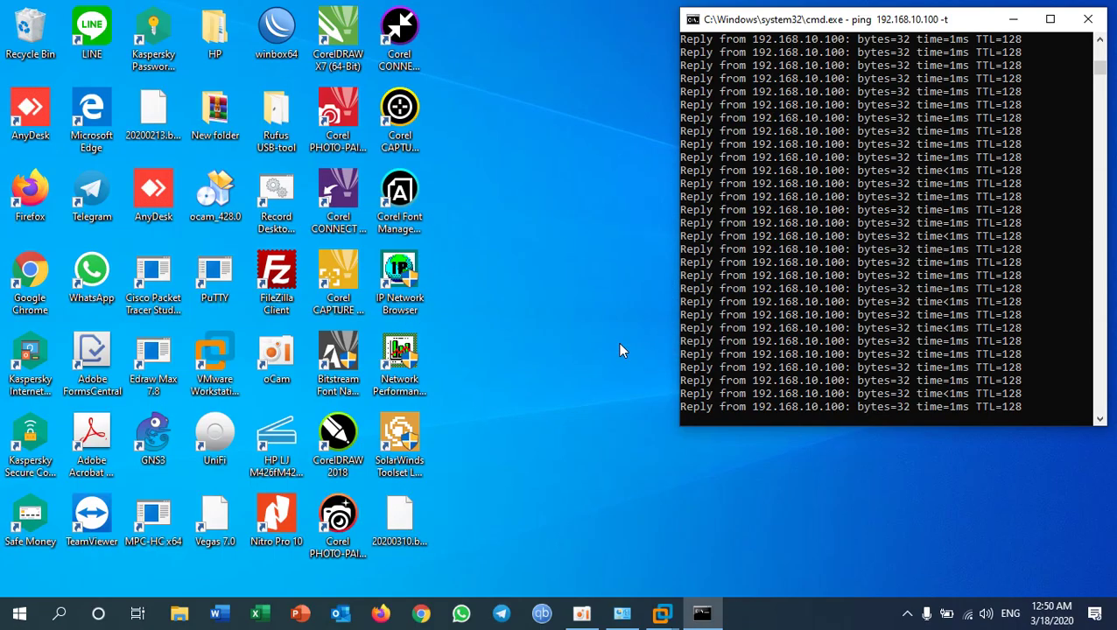